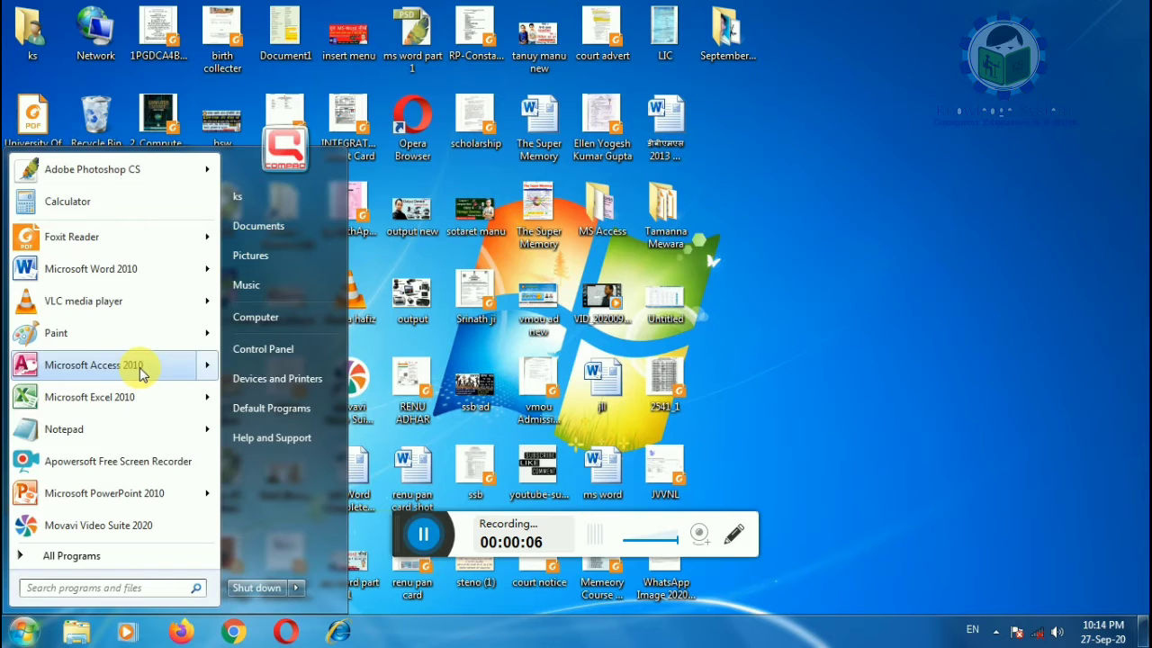
Step: Launch Microsoft Access 2010 from the Windows 7 Start menu
click(139, 367)
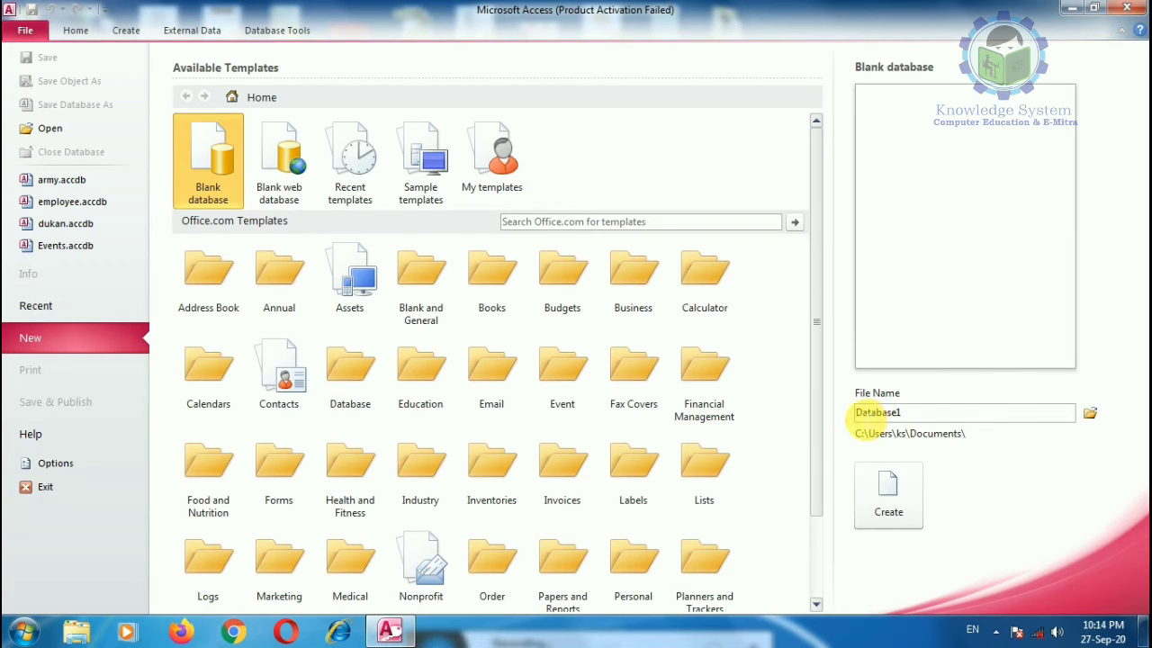
Step: Dismiss the activation warning and create a blank database named 'ellen'
drag(855, 412, 945, 419)
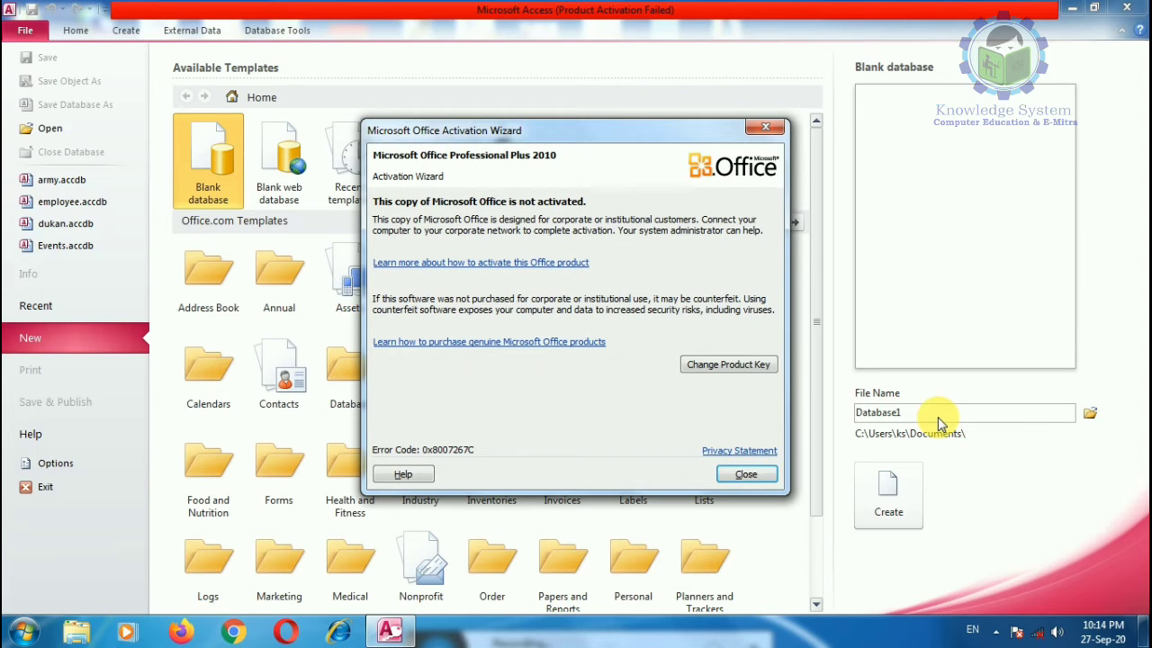
click(746, 474)
text(e)
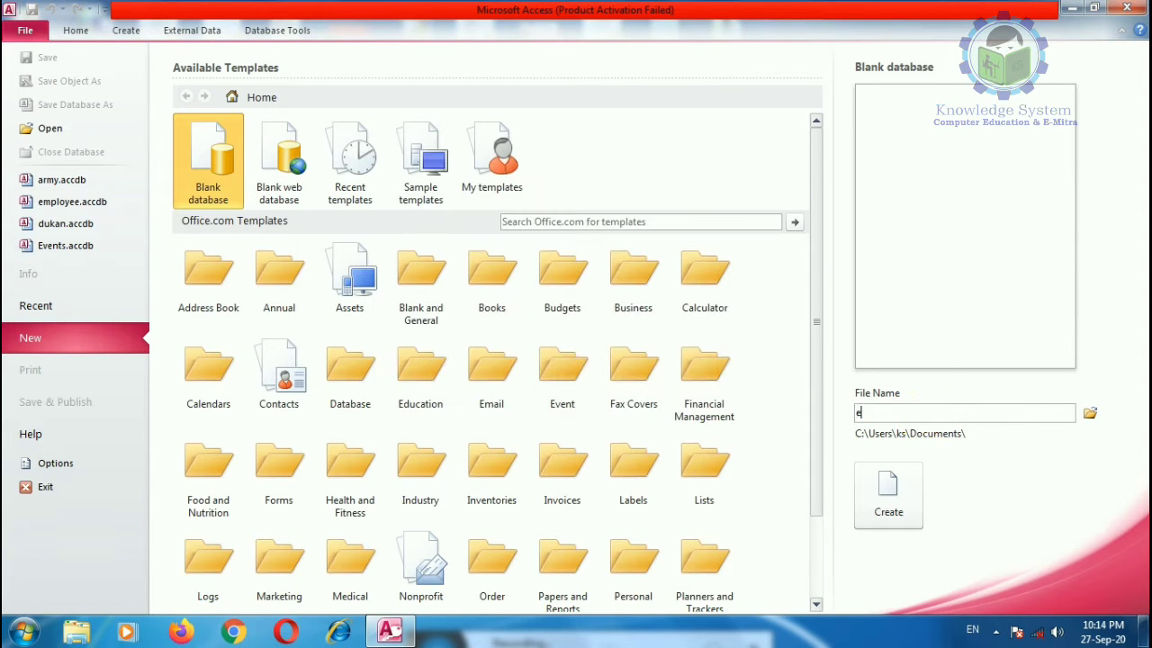
text(llen)
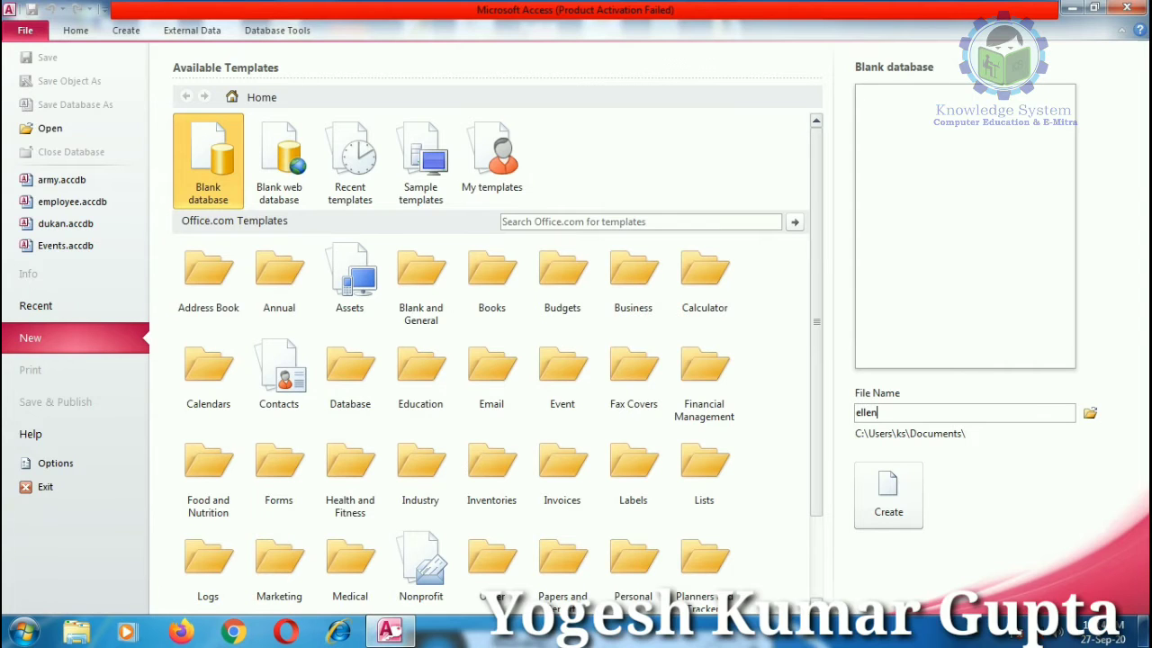
click(888, 510)
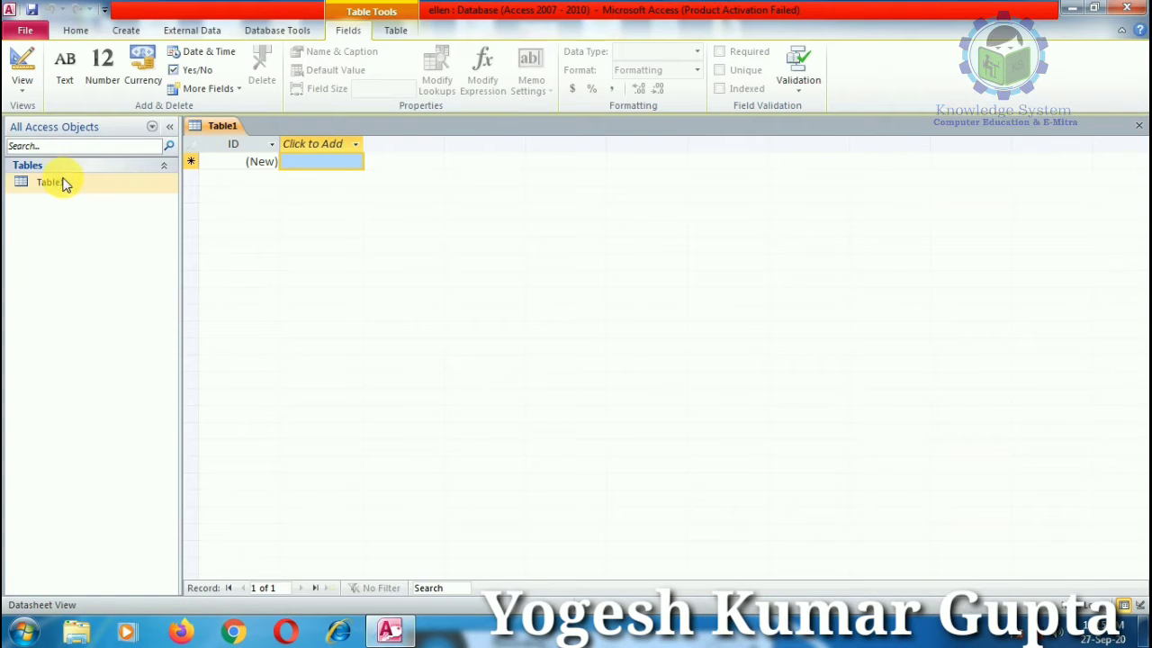
Step: Switch Table1 to Design View and save it as 'student'
click(16, 90)
click(27, 160)
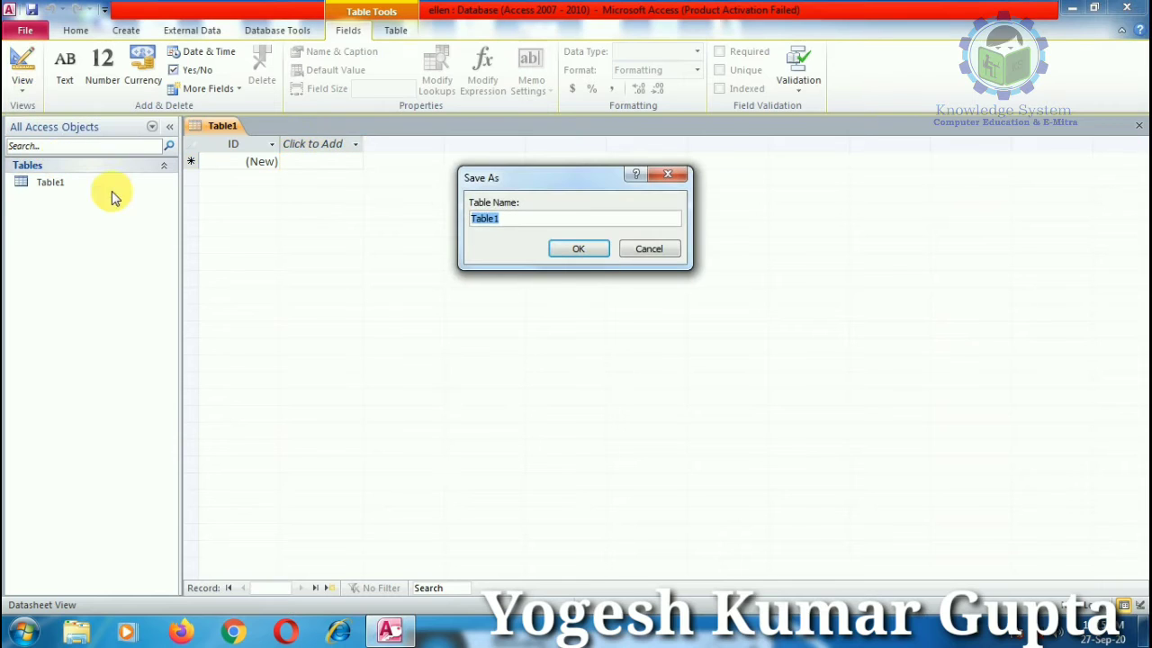
text(student)
click(596, 252)
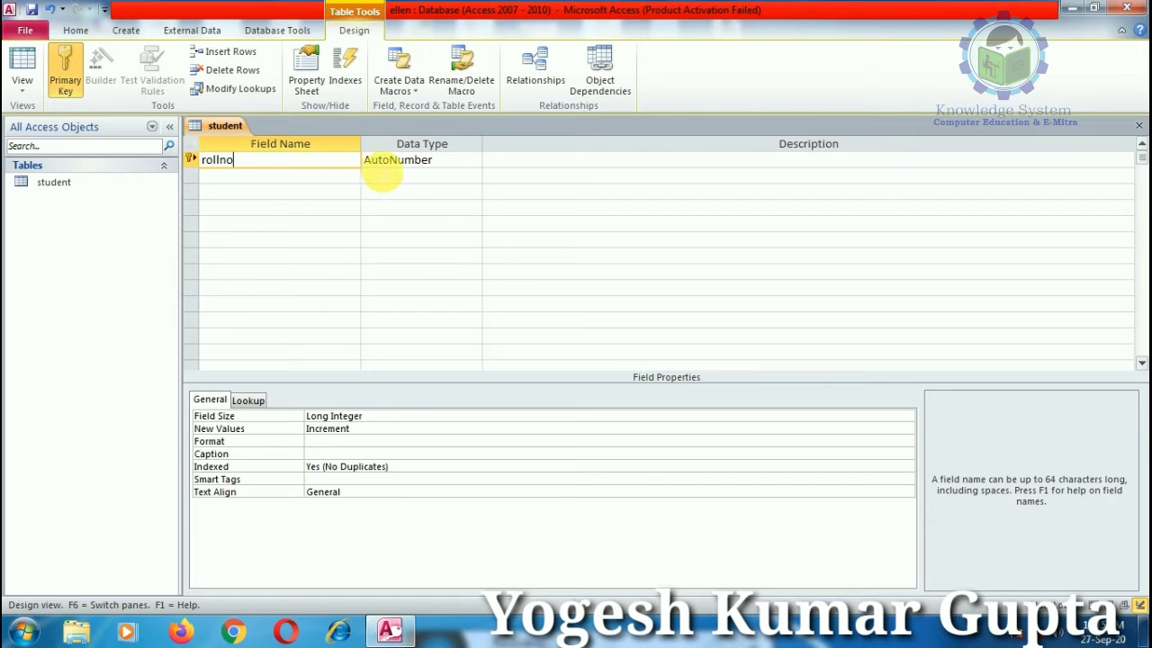
Step: Add Text fields SName and City below rollno in the student design
click(399, 160)
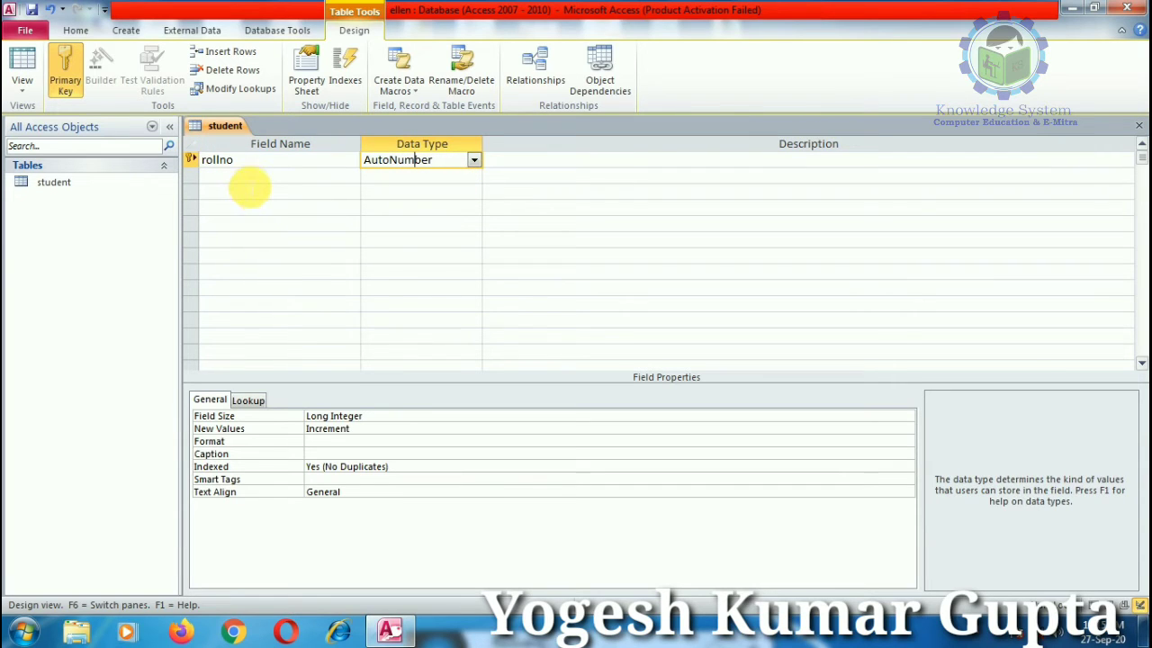
click(250, 180)
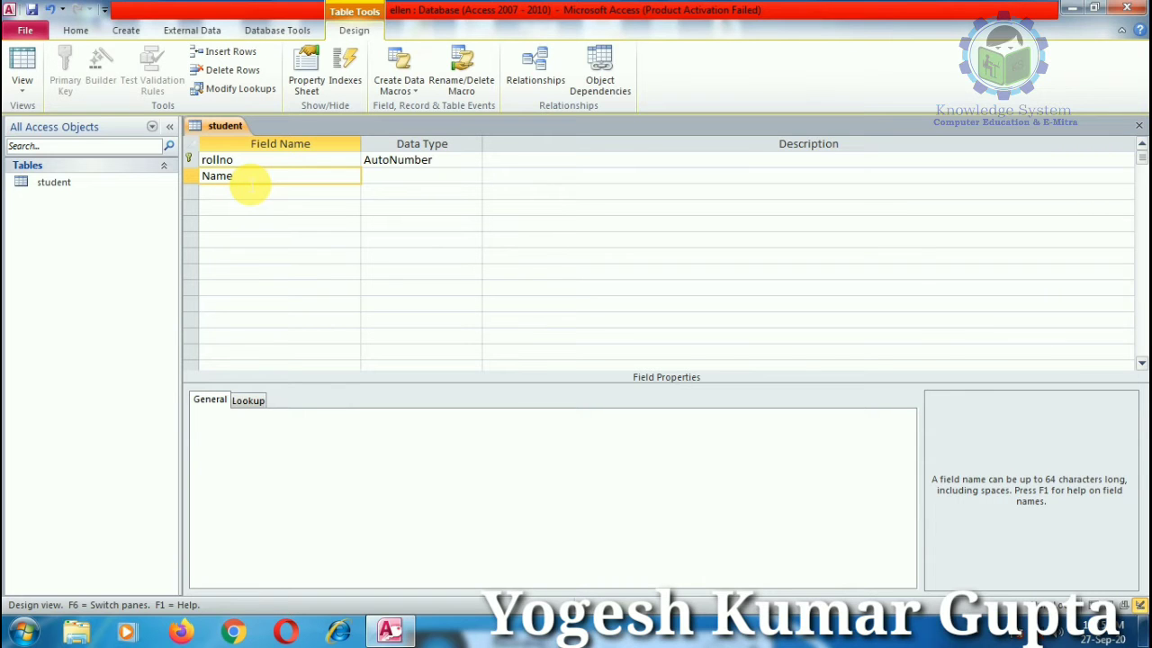
key(Tab)
click(518, 365)
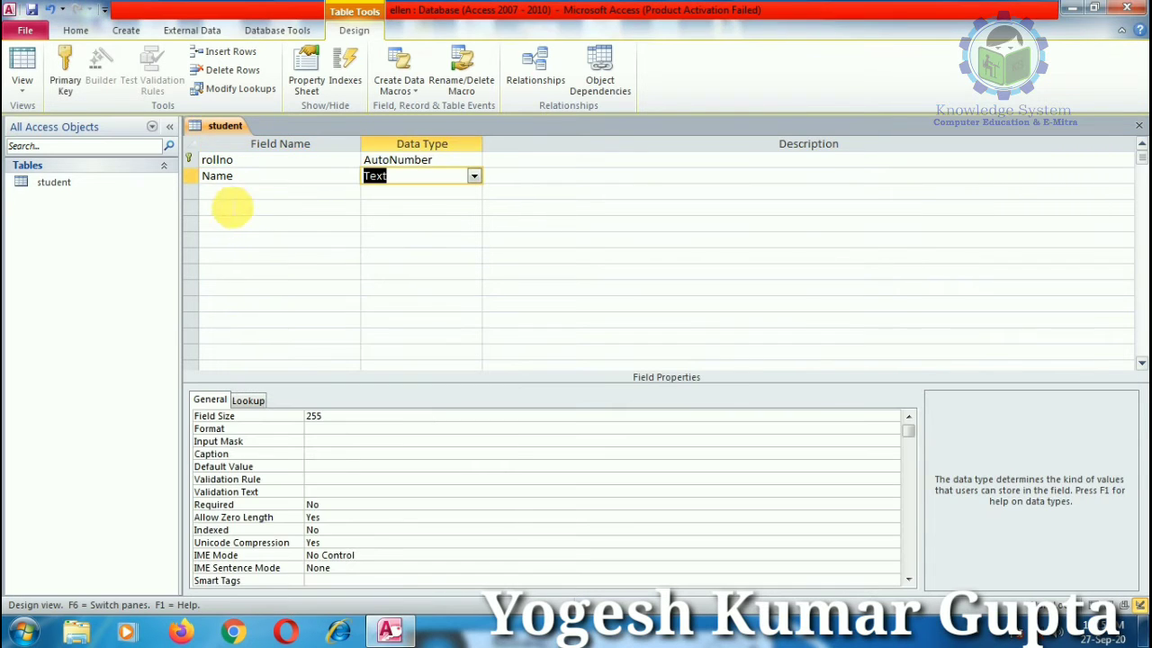
click(205, 175)
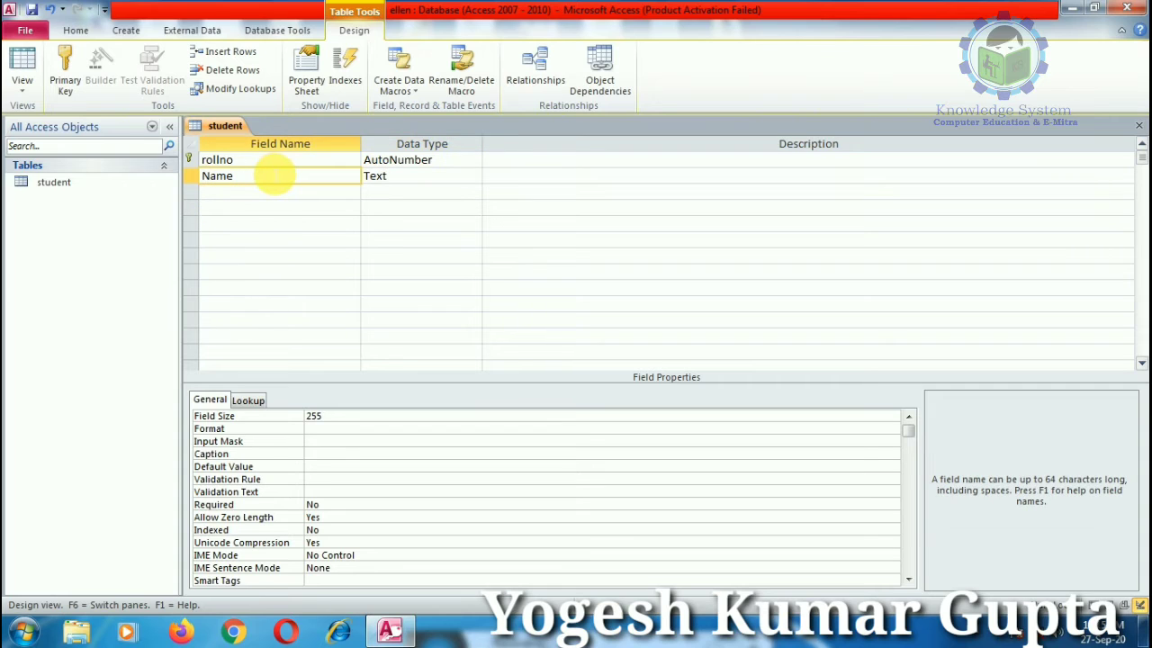
text(S)
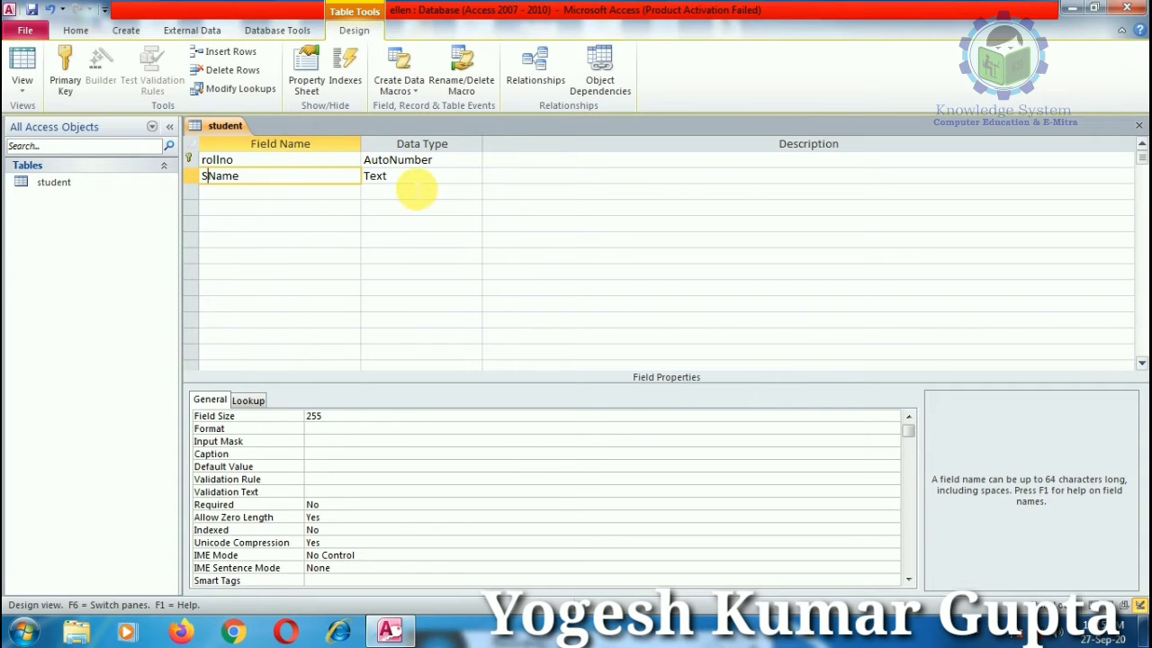
click(272, 193)
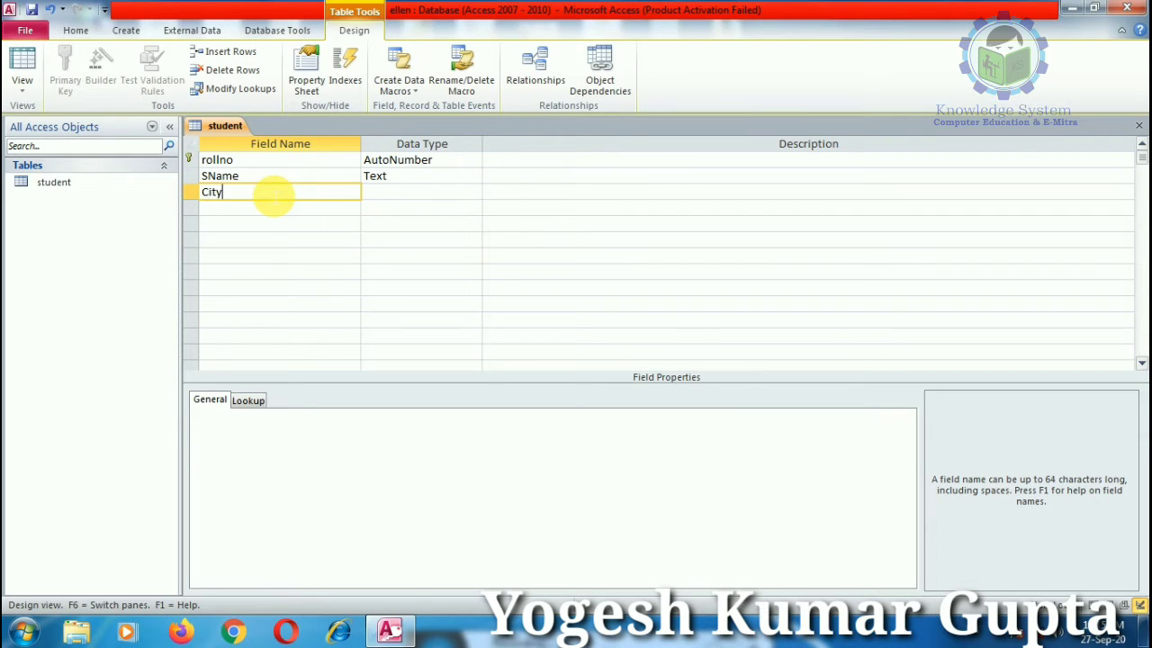
click(384, 193)
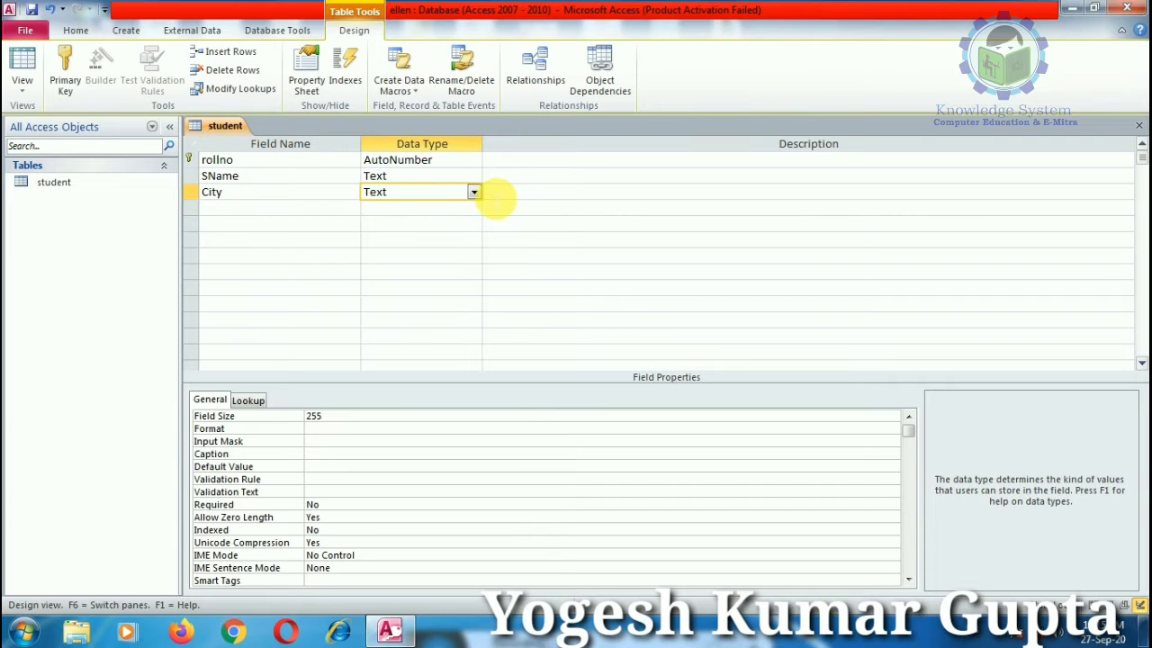
Step: Add a MobileNo field and keep its data type as Text
click(271, 211)
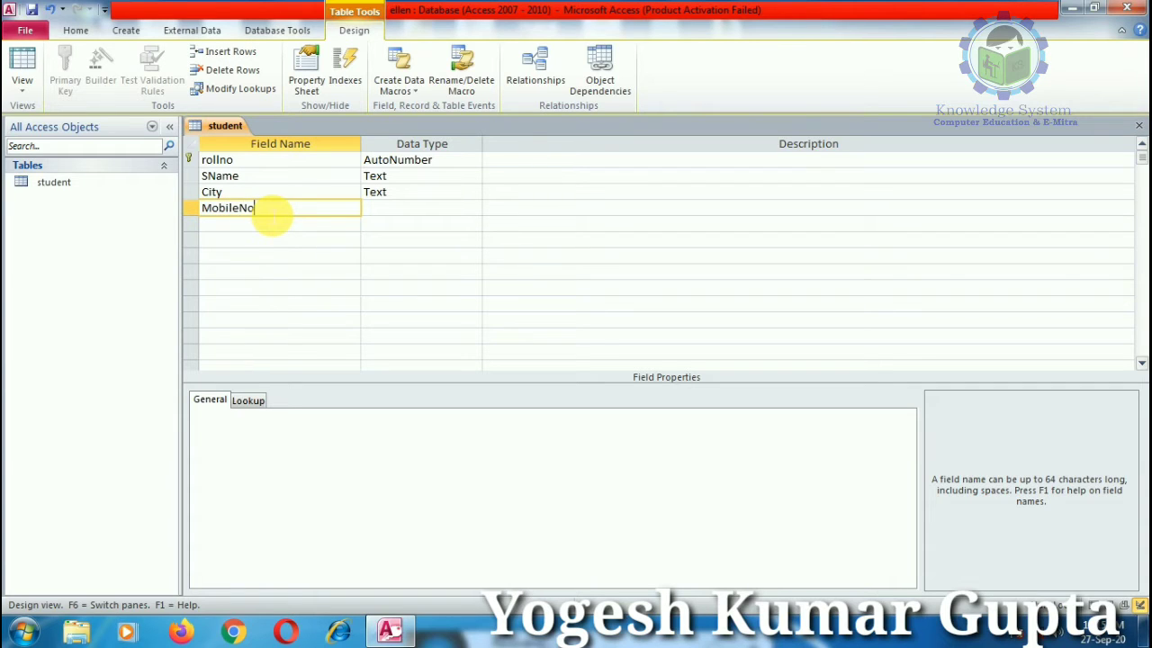
text(MobileNo)
click(411, 211)
click(472, 209)
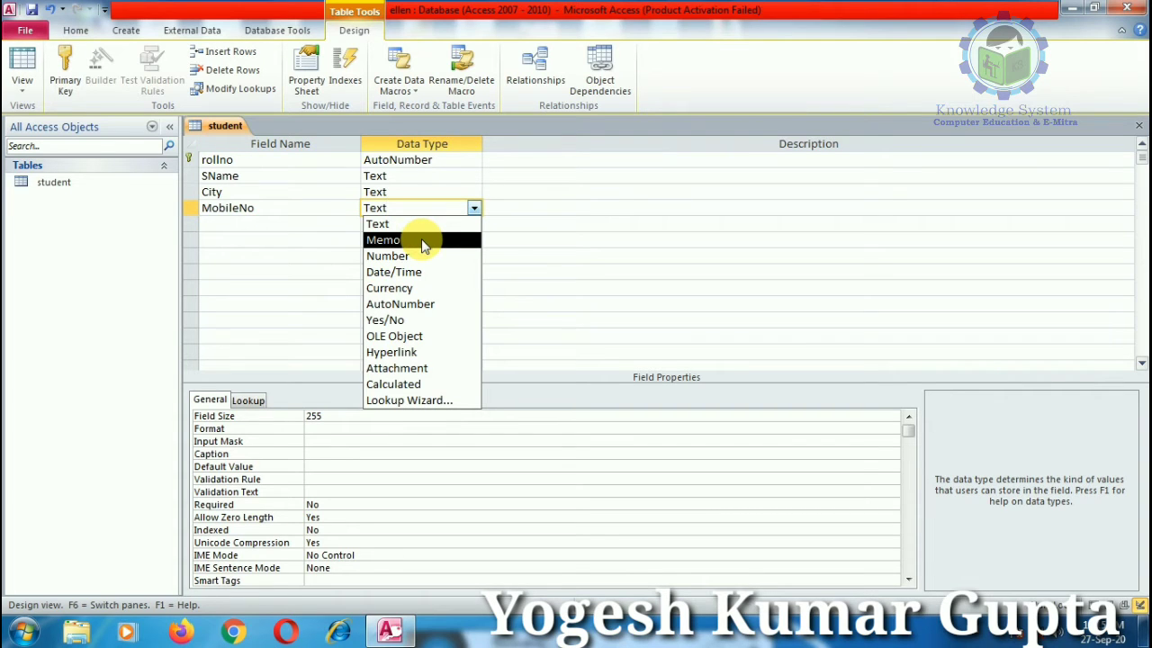
click(379, 223)
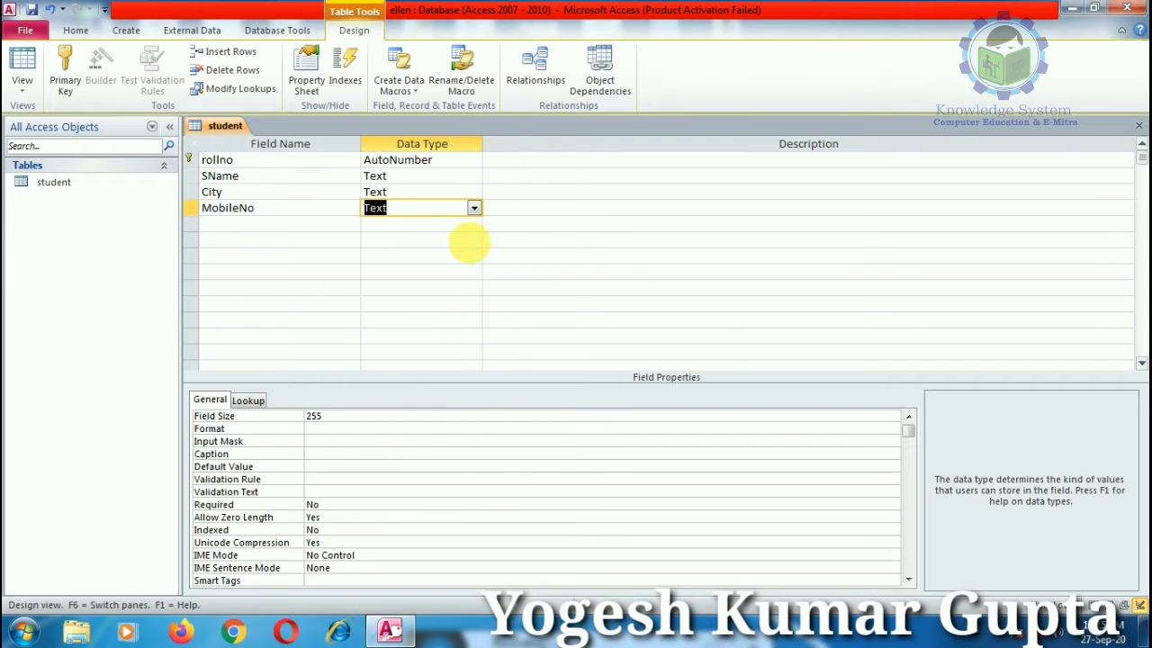
click(576, 224)
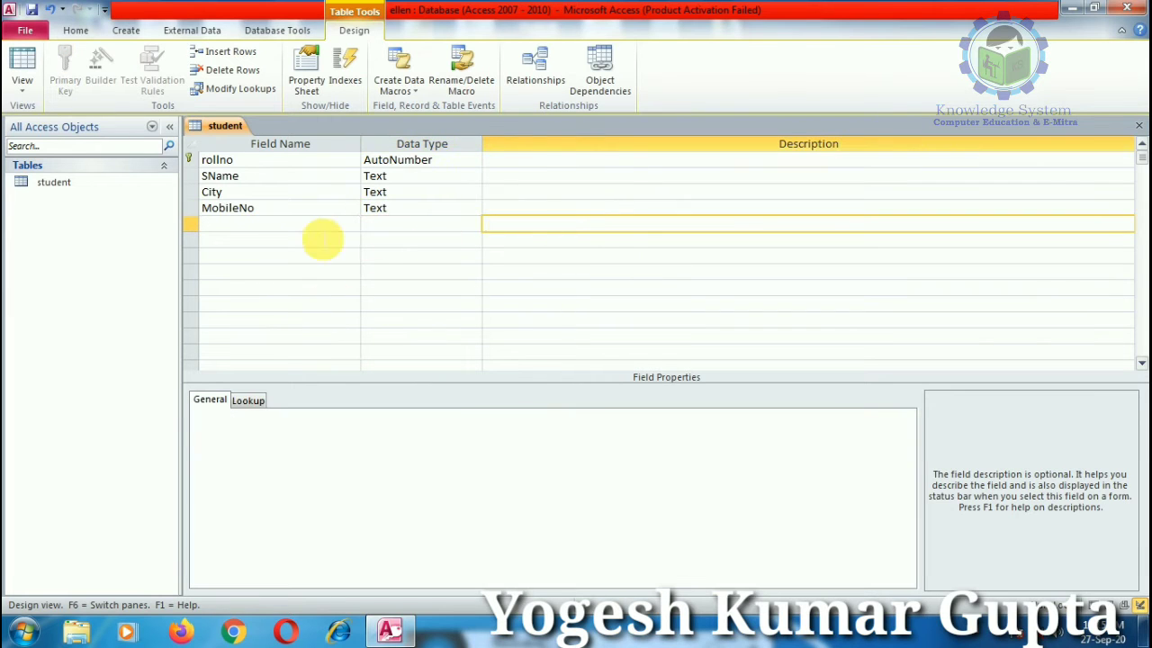
click(396, 209)
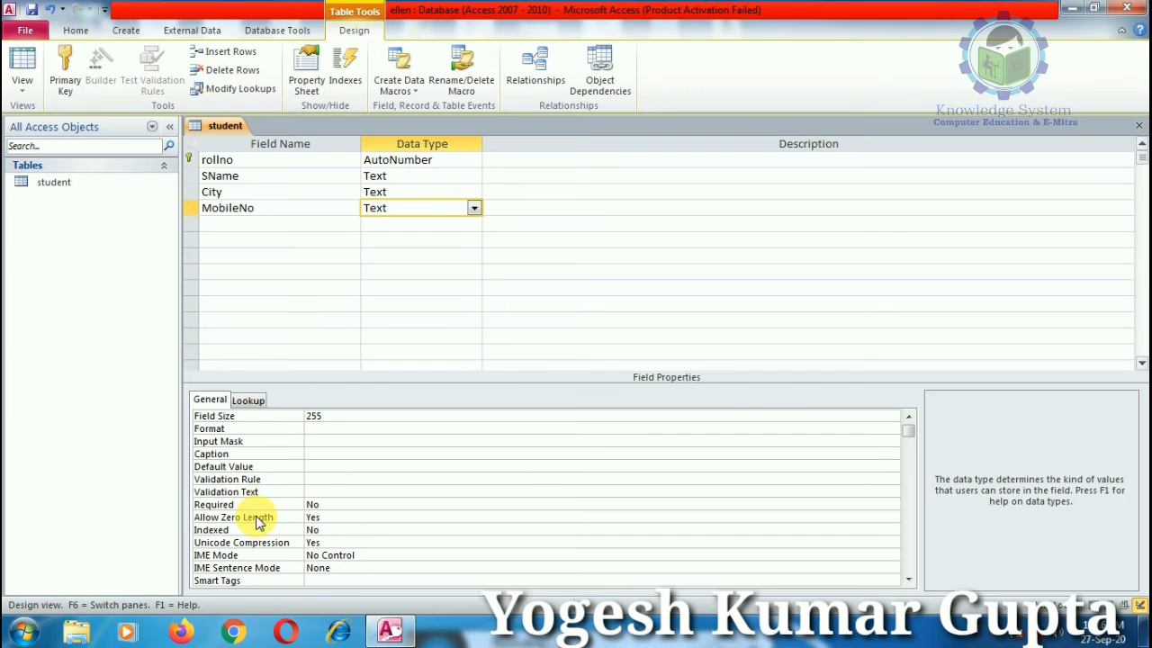
click(252, 402)
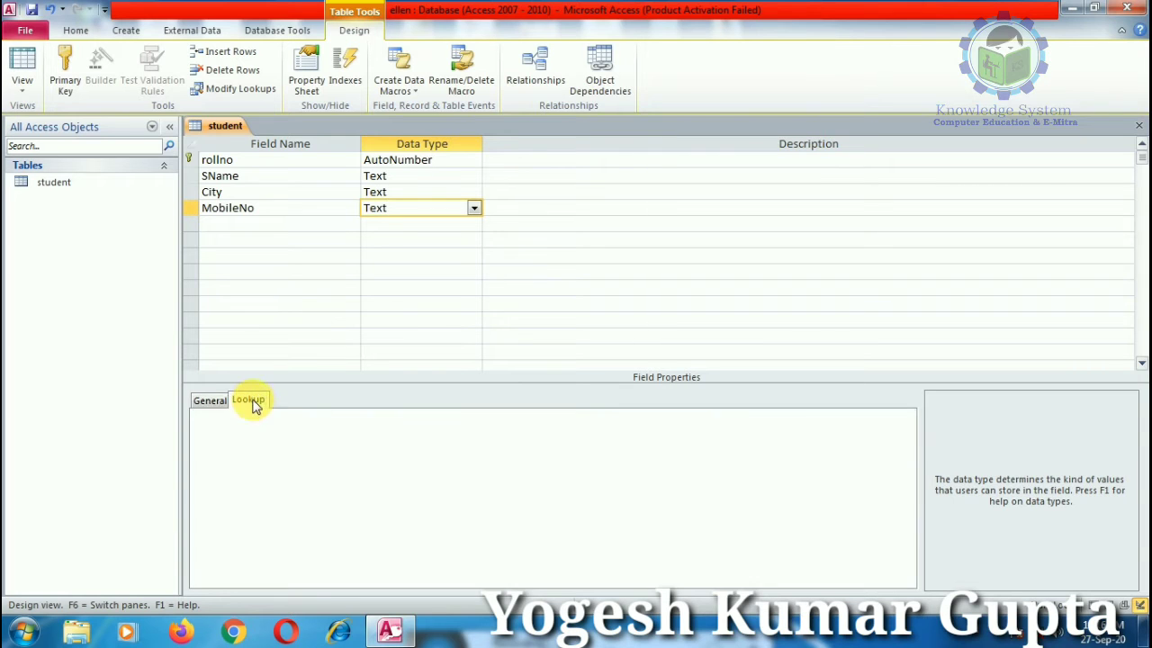
click(213, 401)
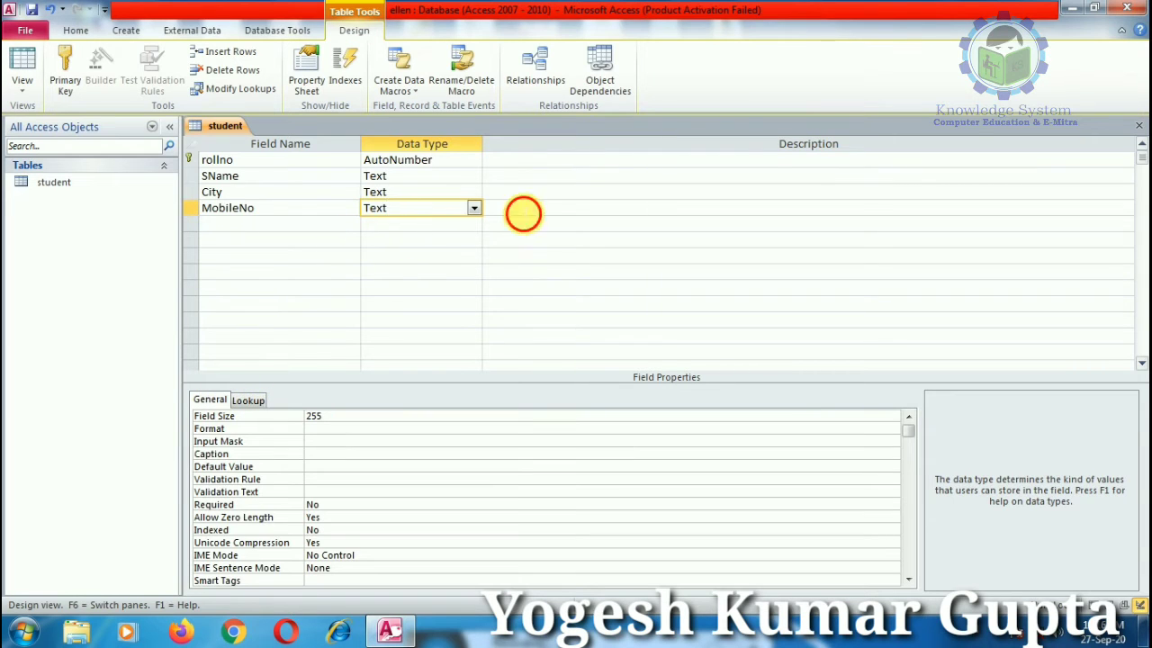
click(523, 214)
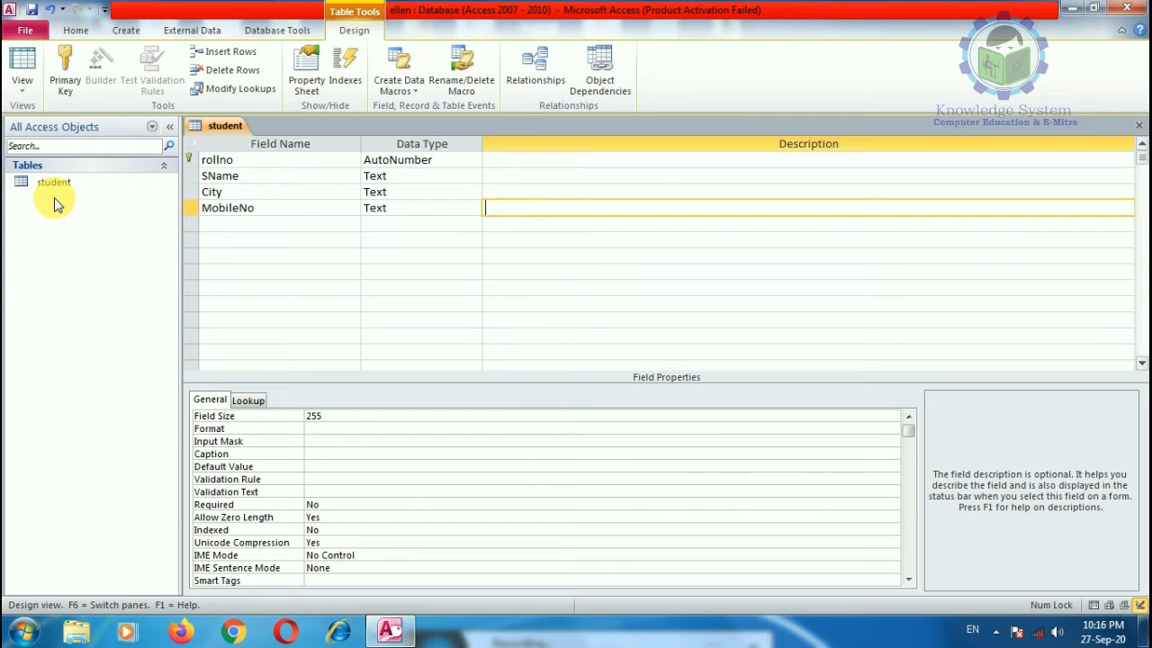
Step: Create a new blank table and save it in Design View as 'Marksheet'
click(76, 30)
click(126, 31)
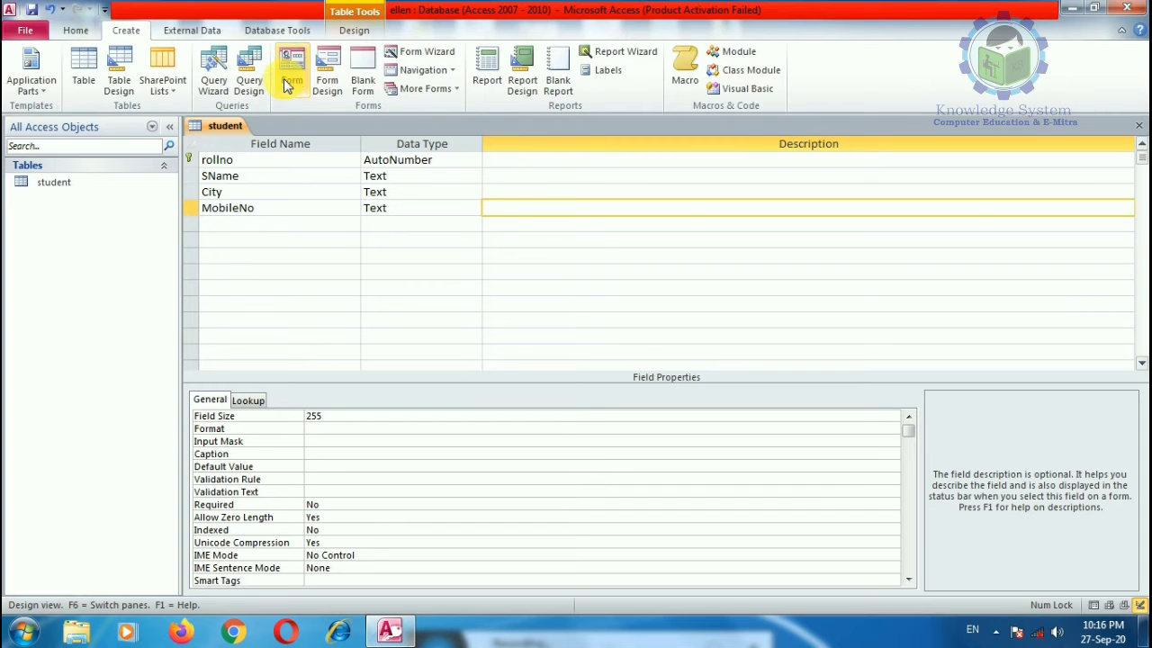
click(83, 81)
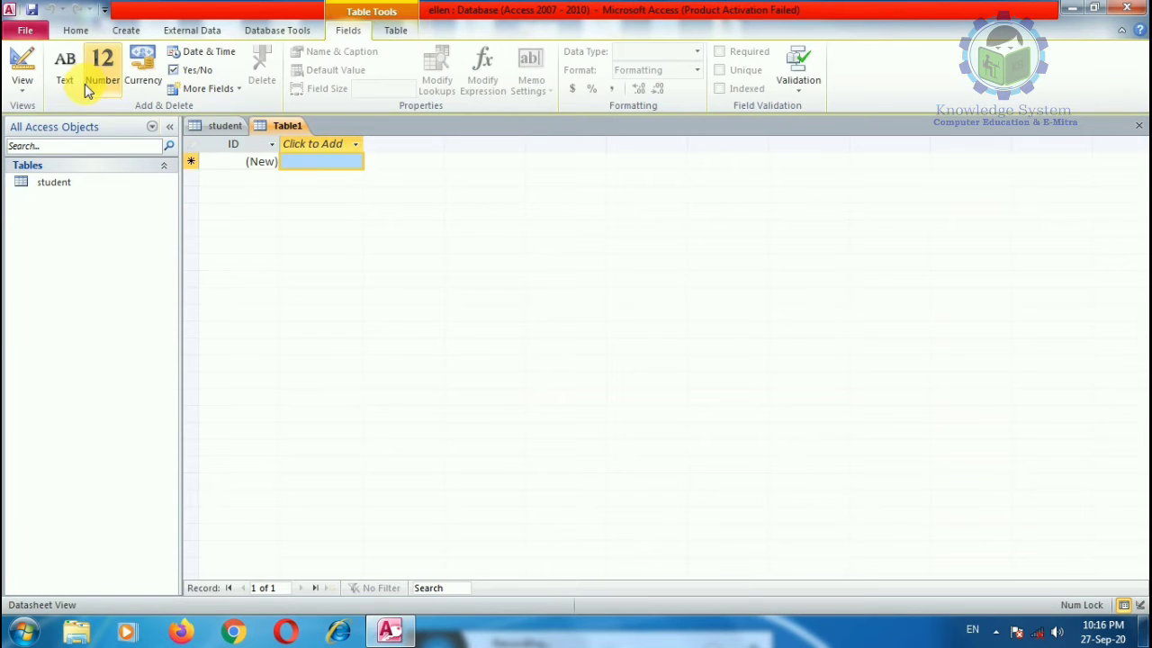
click(36, 95)
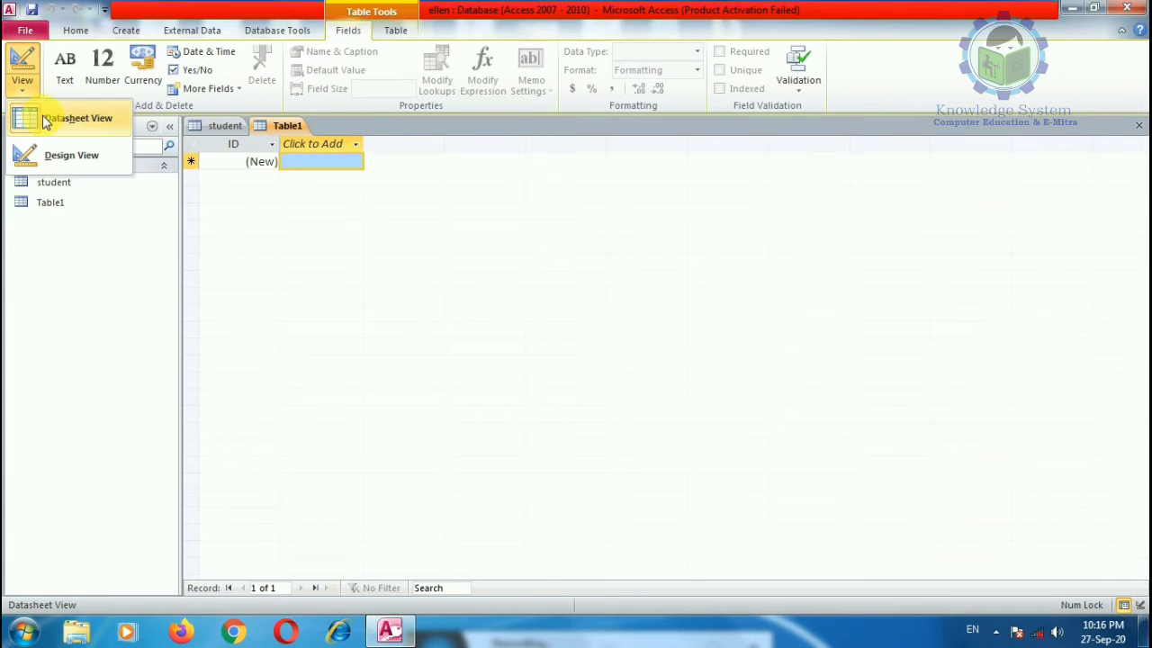
click(43, 160)
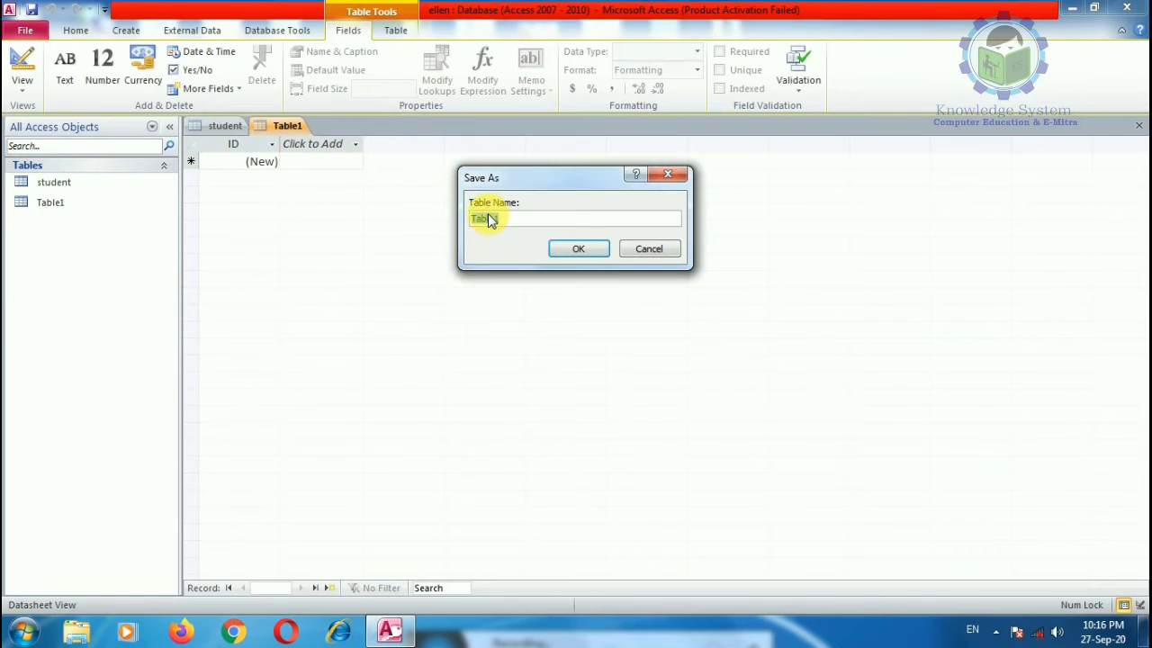
text(Mark)
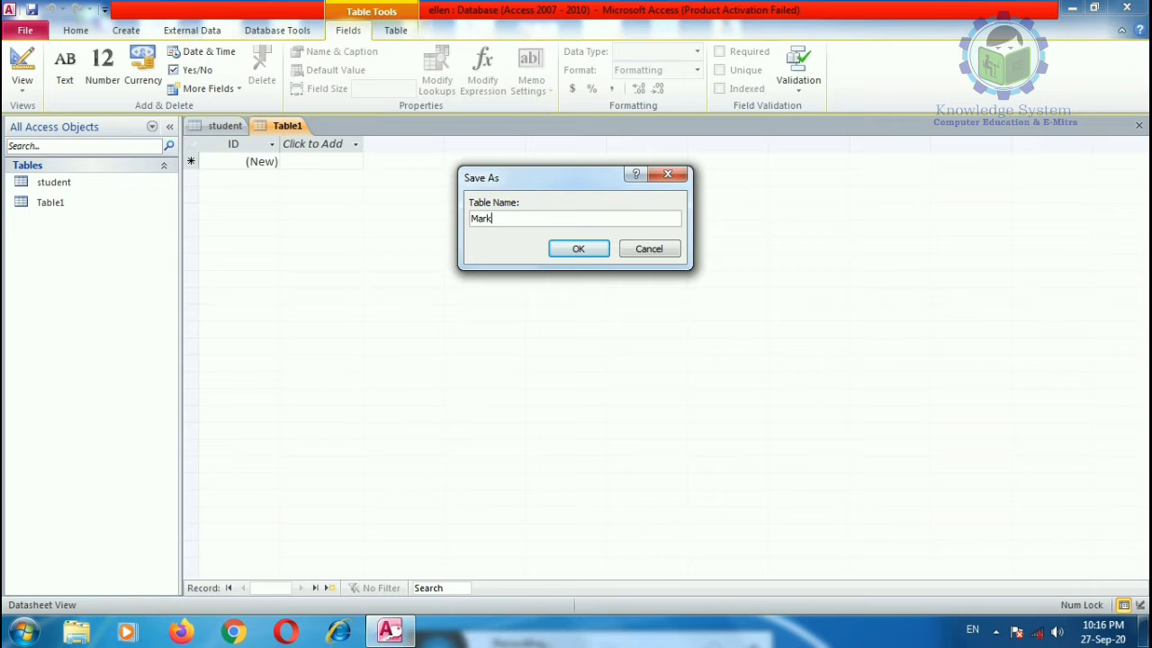
text(sheet)
click(578, 249)
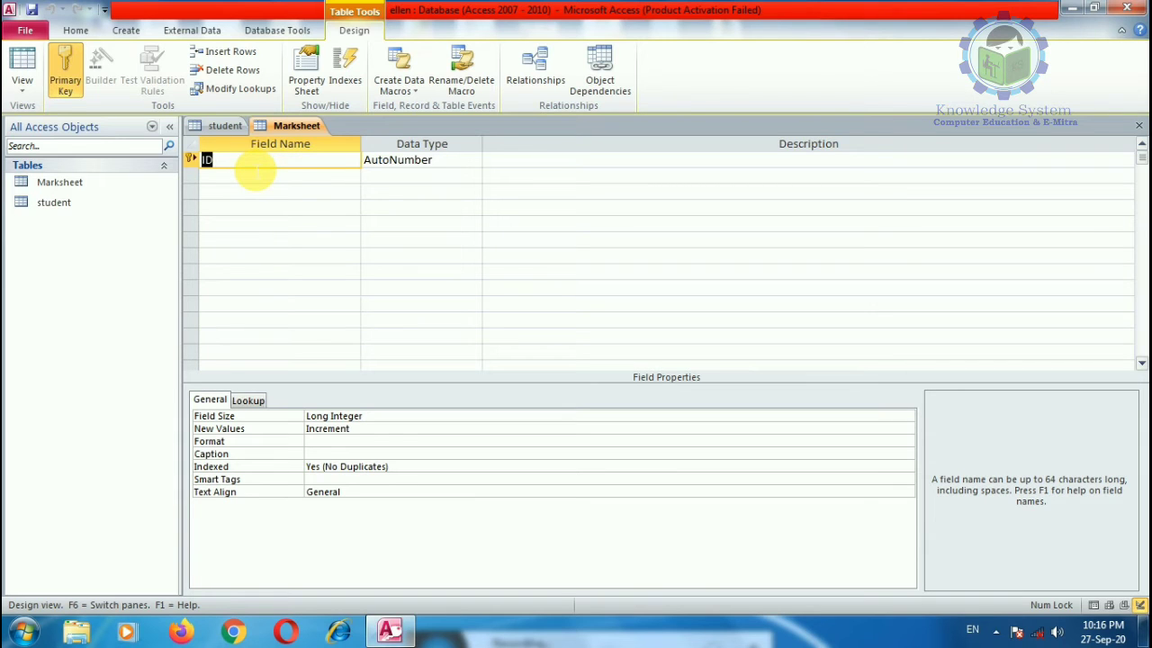
Step: Name the key field rollno and add a Physics field of Number type
key(BackSpace)
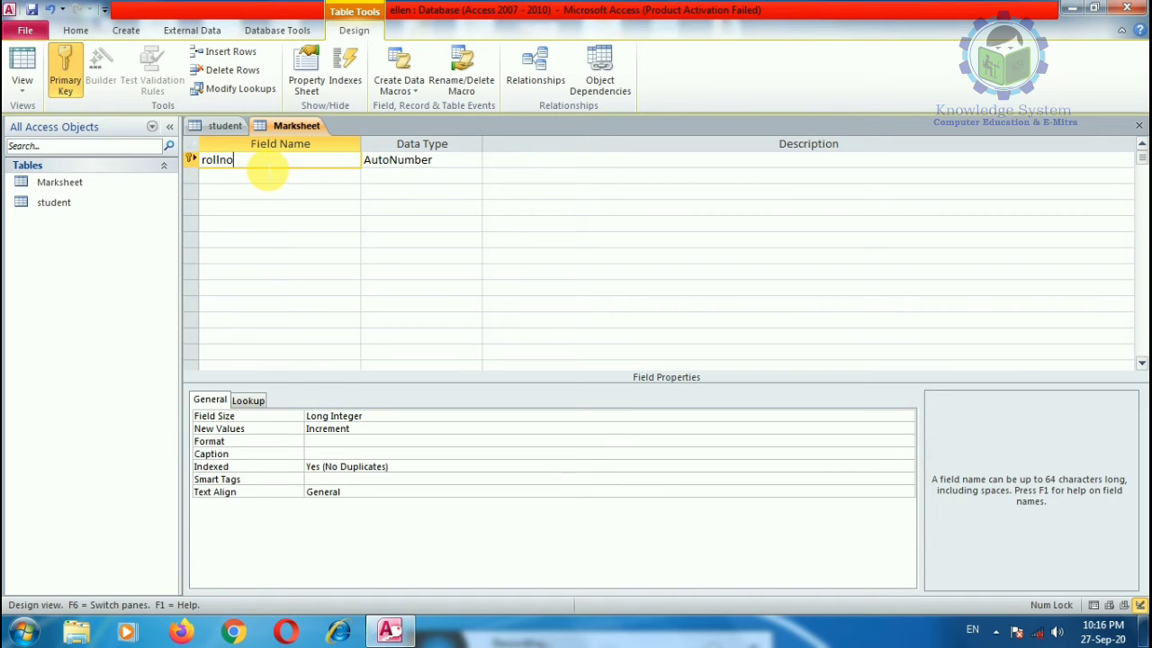
click(409, 162)
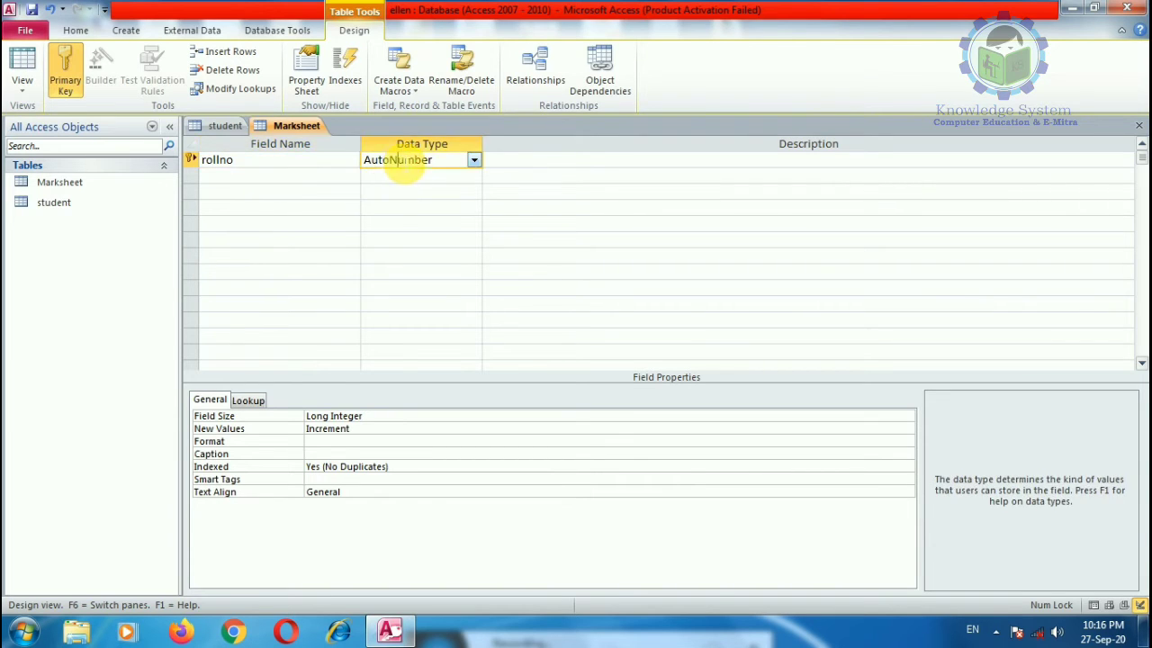
click(228, 179)
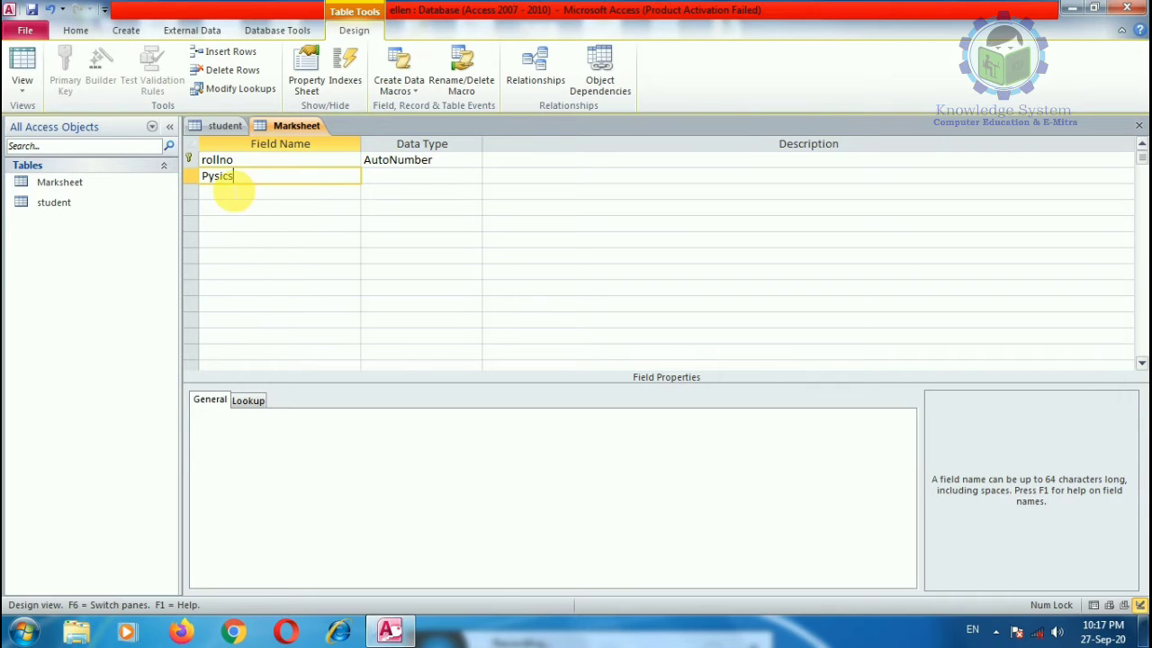
text(h)
click(434, 175)
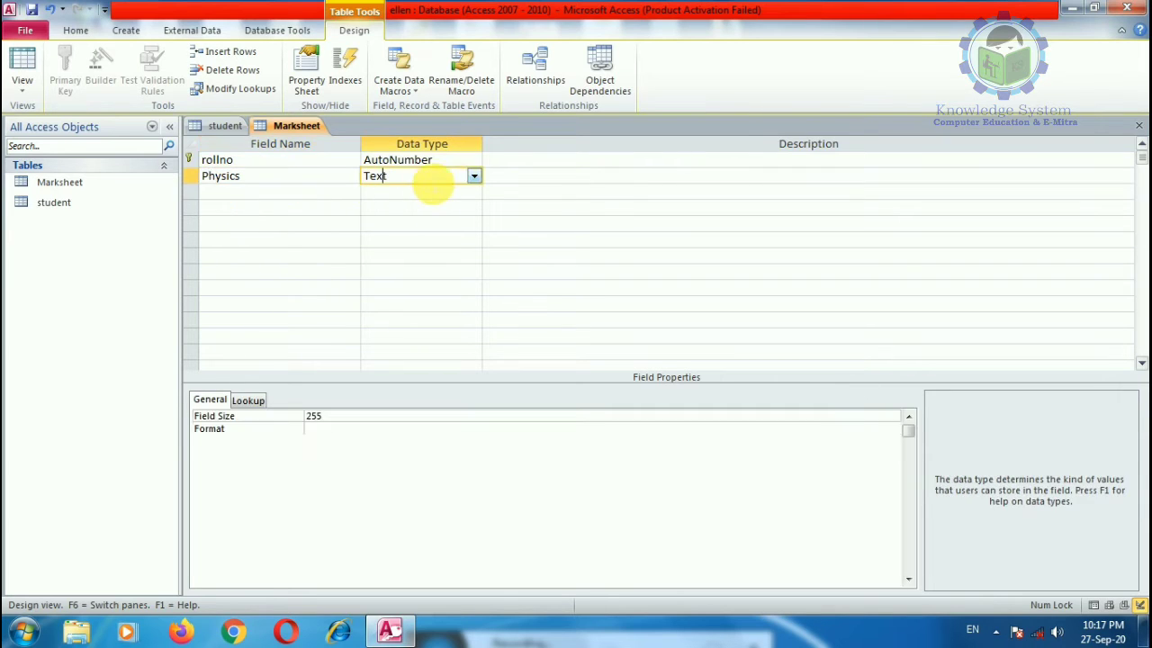
click(474, 176)
click(436, 223)
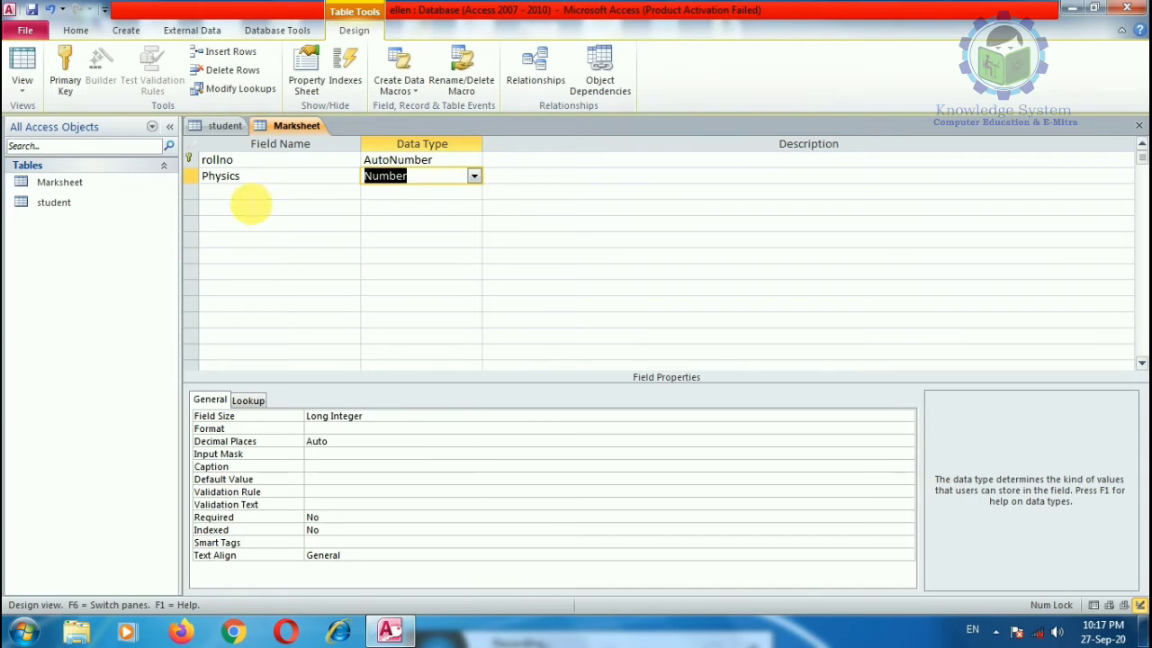
Step: Add Chemistry and Maths fields, both set to the Number data type
click(247, 192)
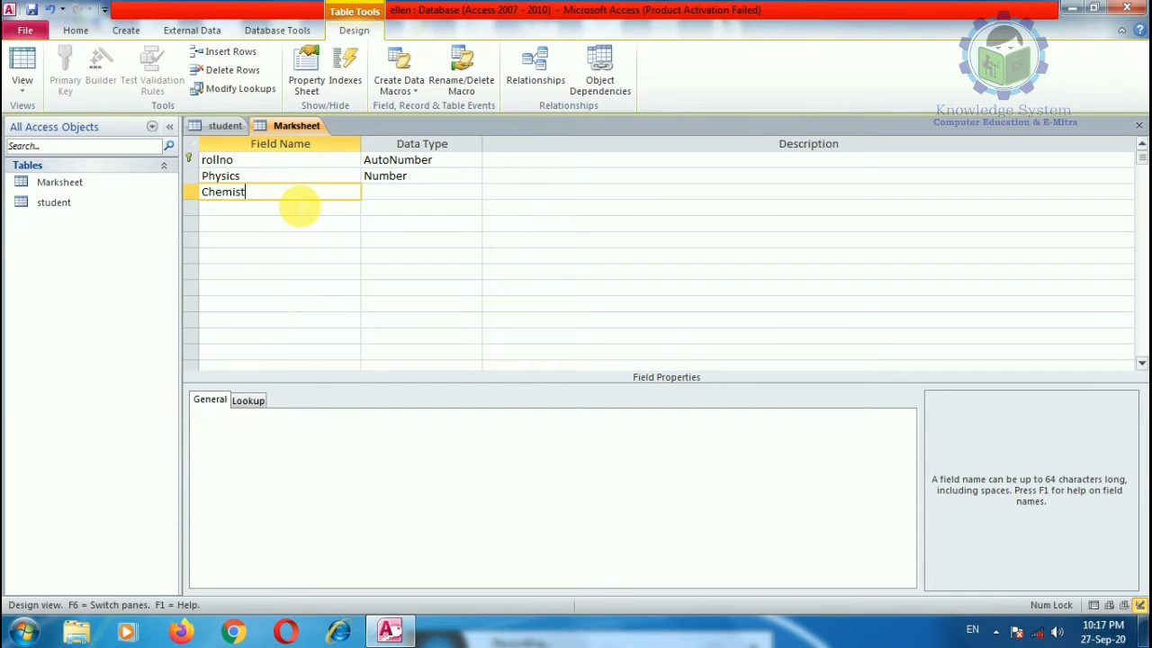
click(420, 192)
click(473, 192)
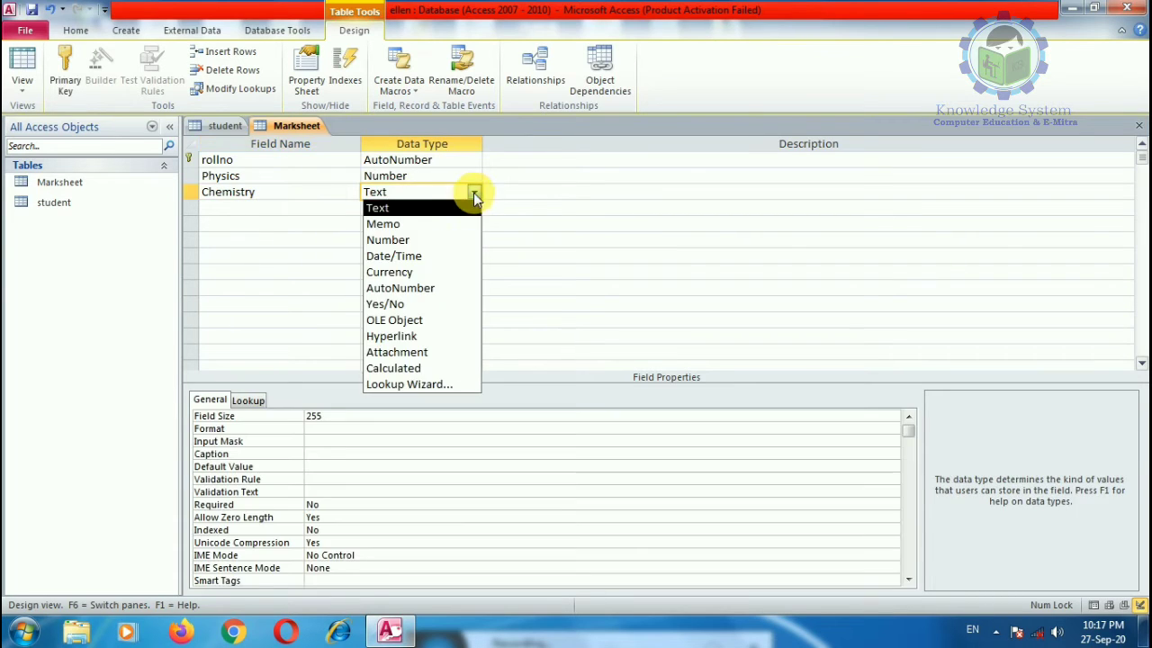
click(405, 239)
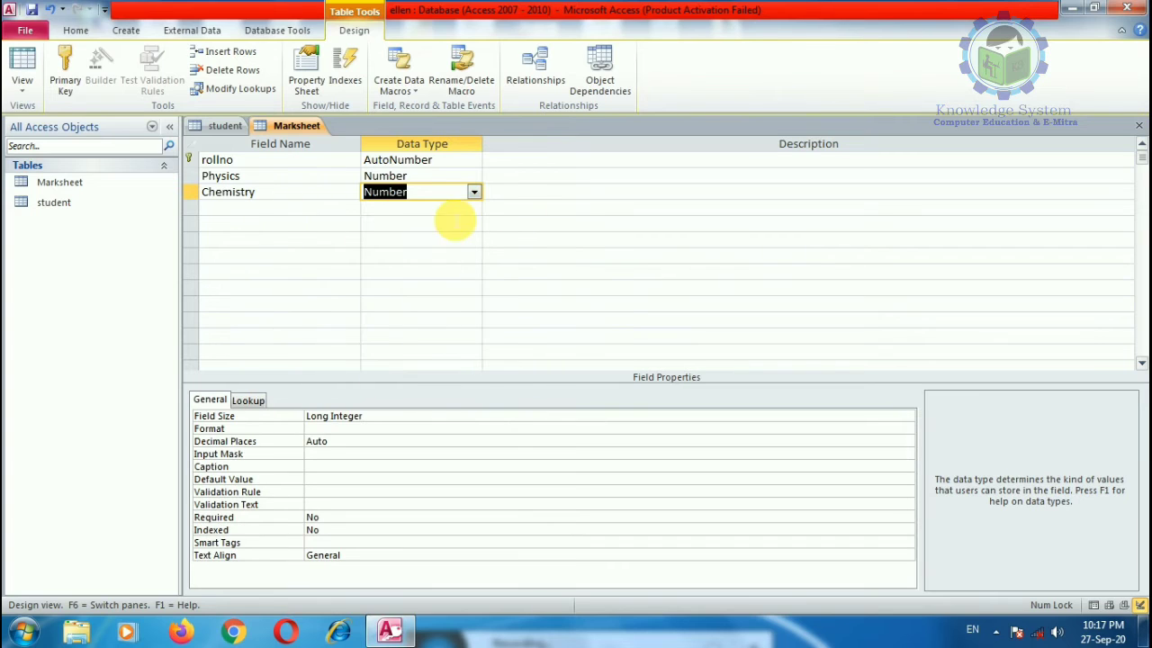
click(258, 209)
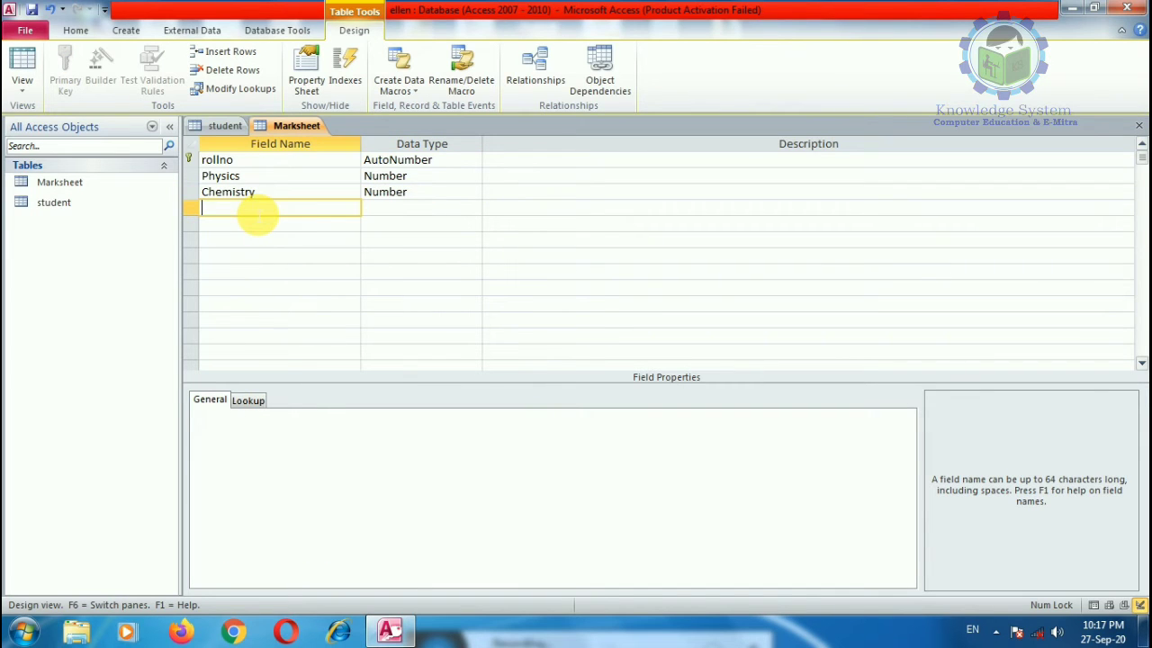
click(438, 208)
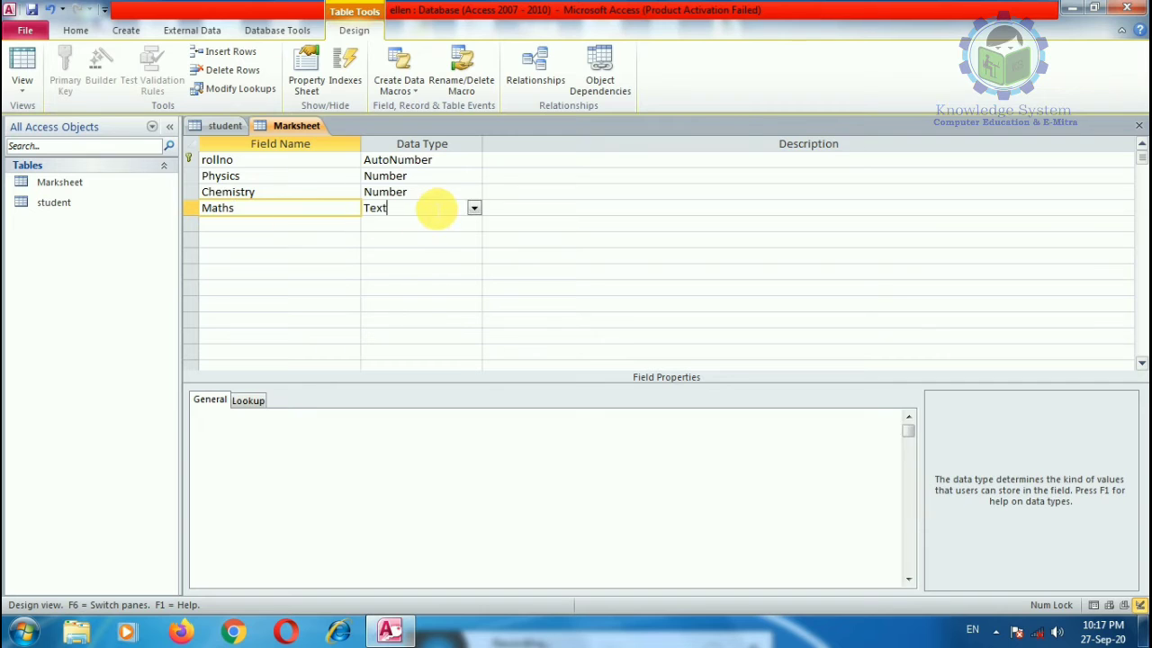
click(473, 208)
click(427, 256)
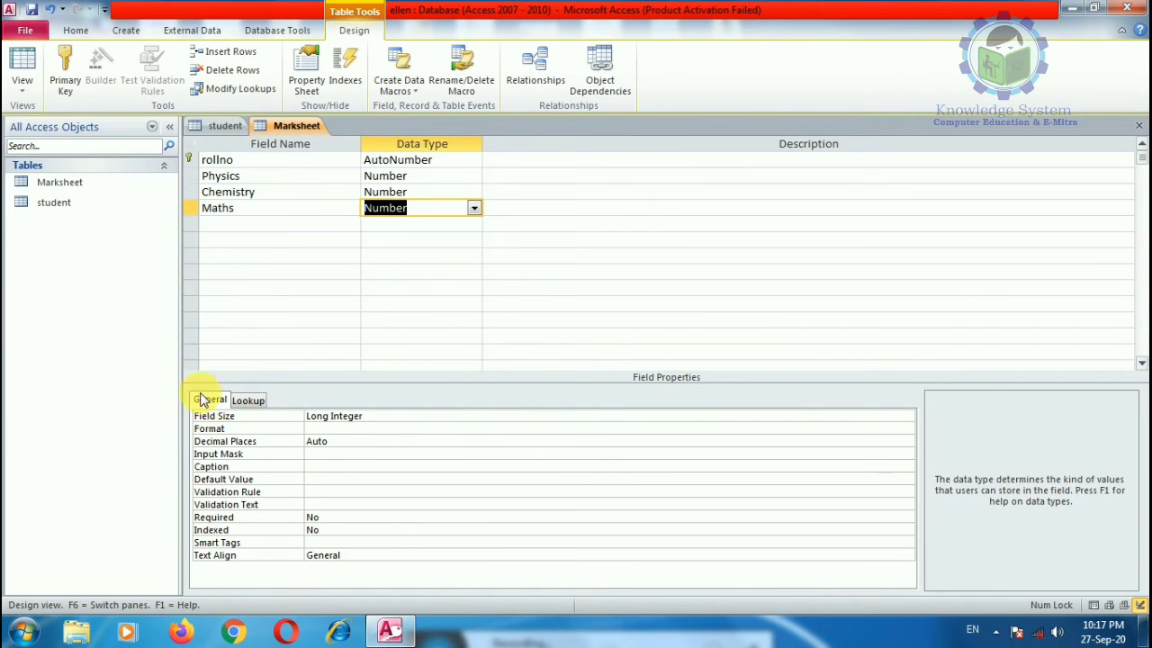
click(400, 191)
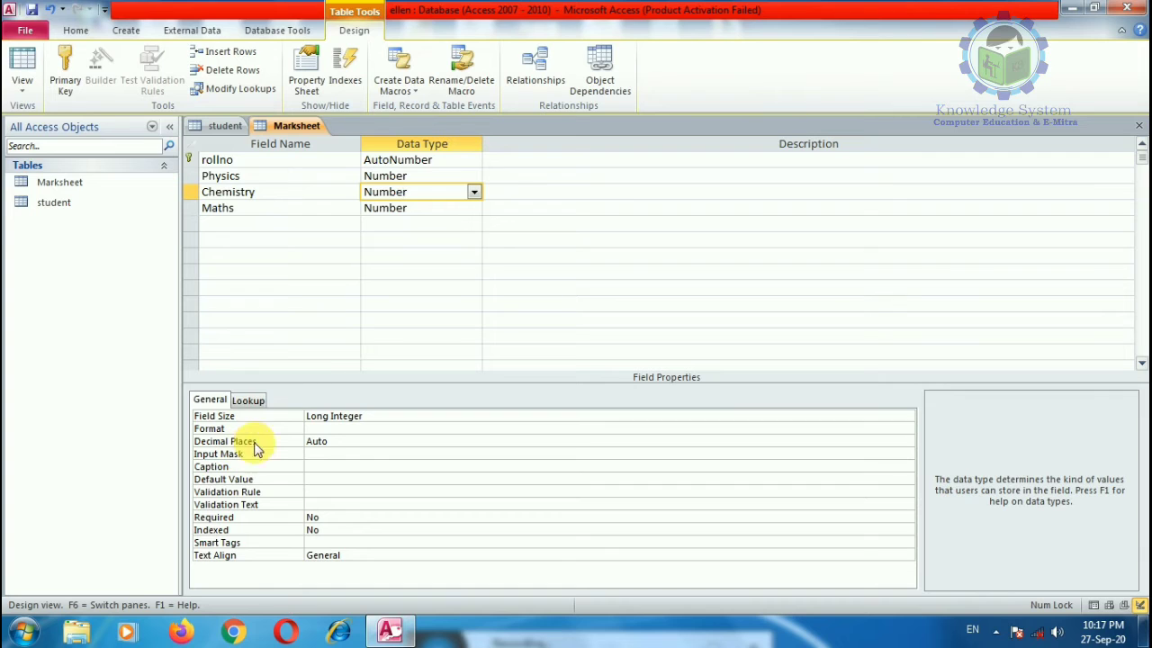
click(619, 243)
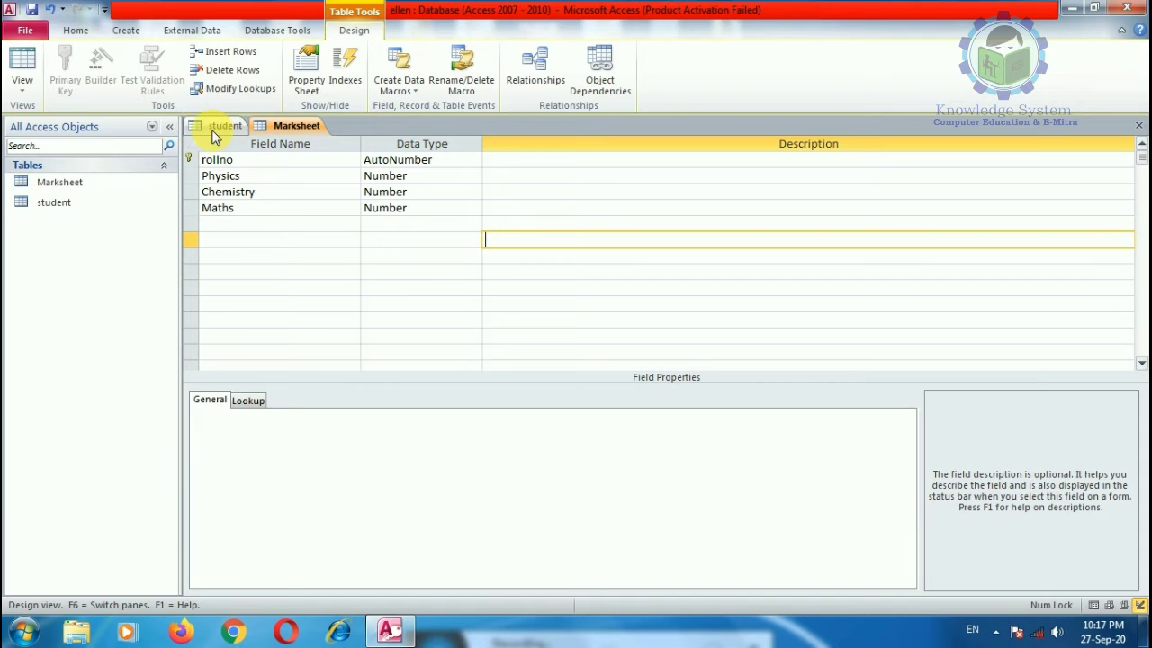
click(47, 181)
Step: Save the Marksheet design and open the student table in Datasheet View
right_click(65, 187)
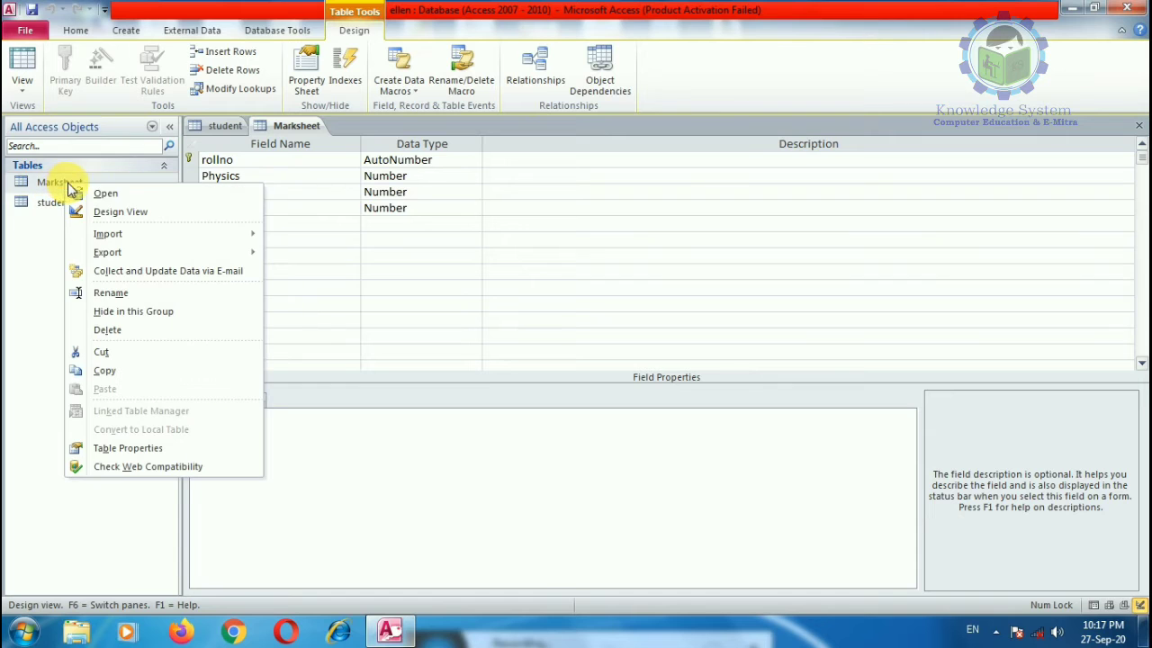
click(23, 192)
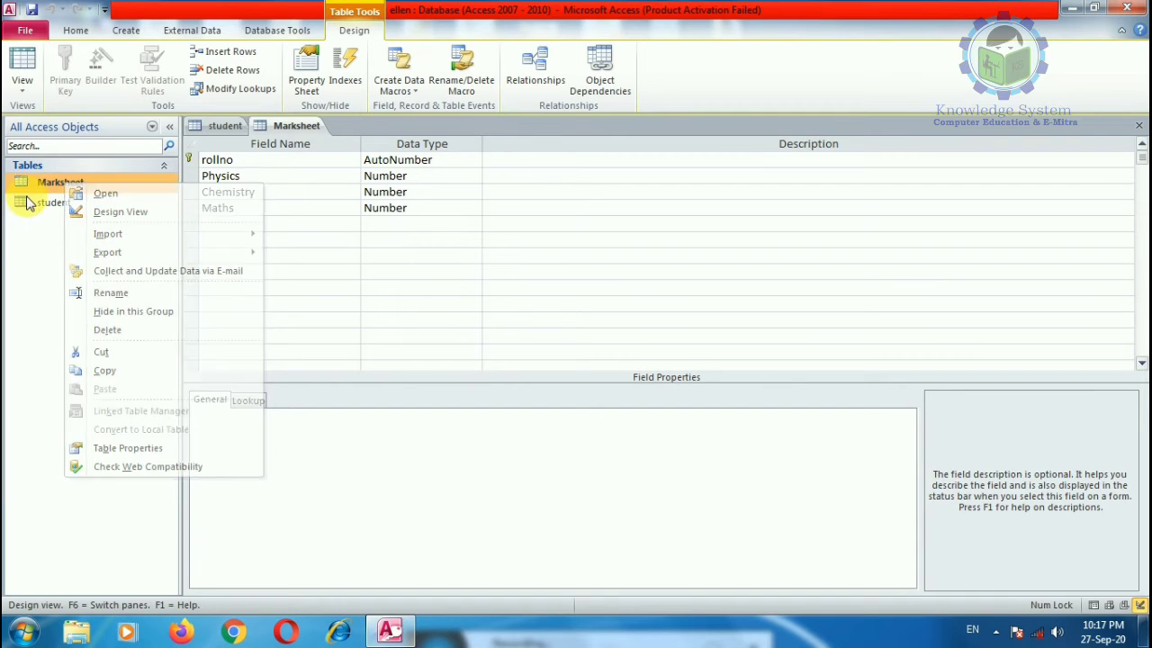
double_click(70, 180)
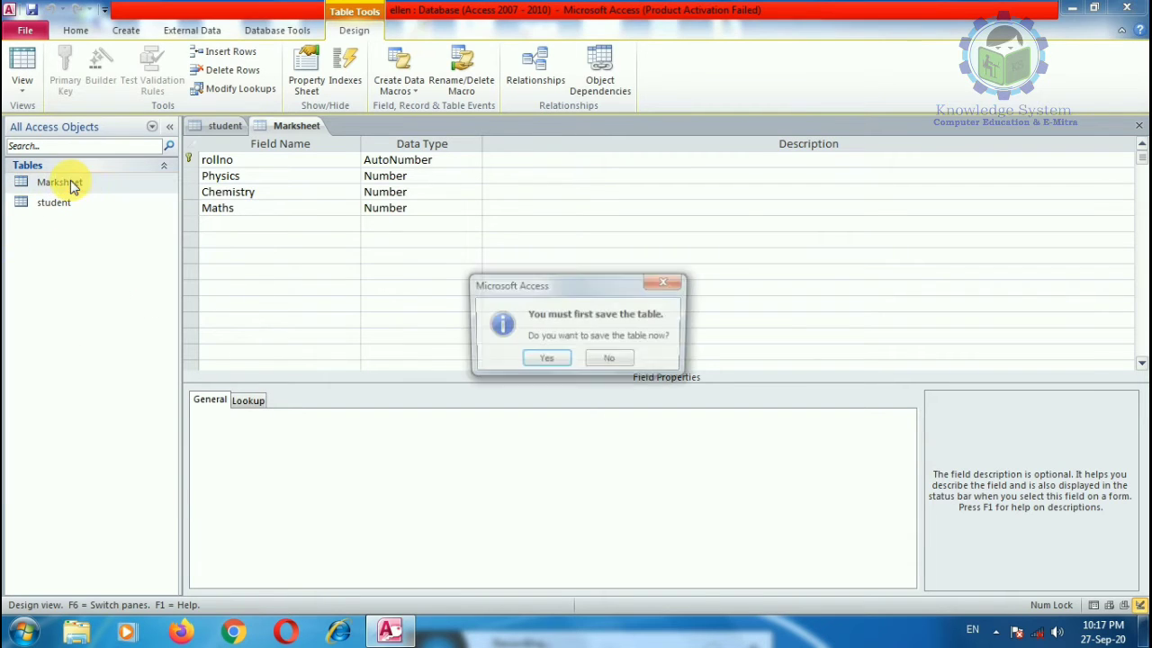
click(545, 360)
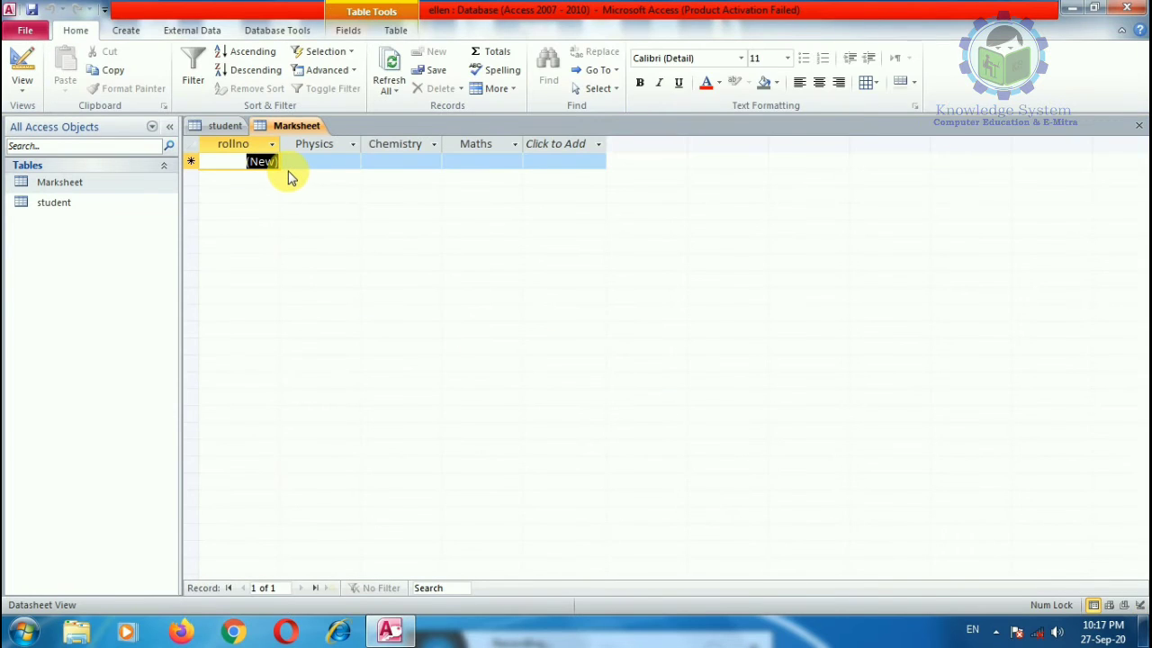
click(289, 169)
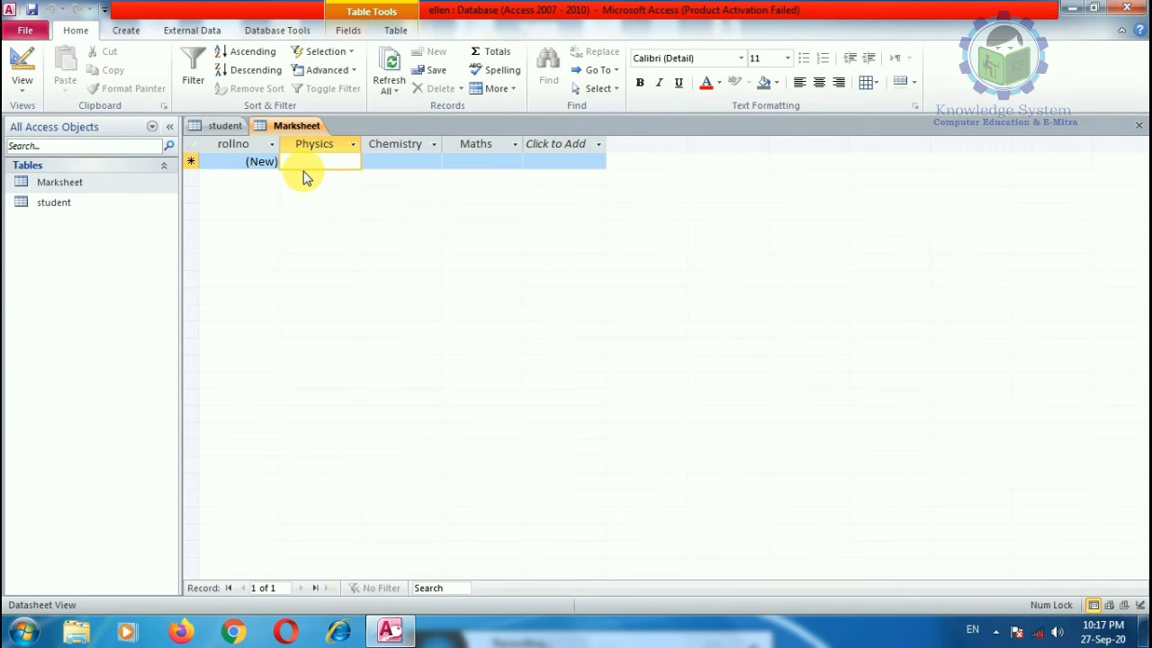
double_click(56, 202)
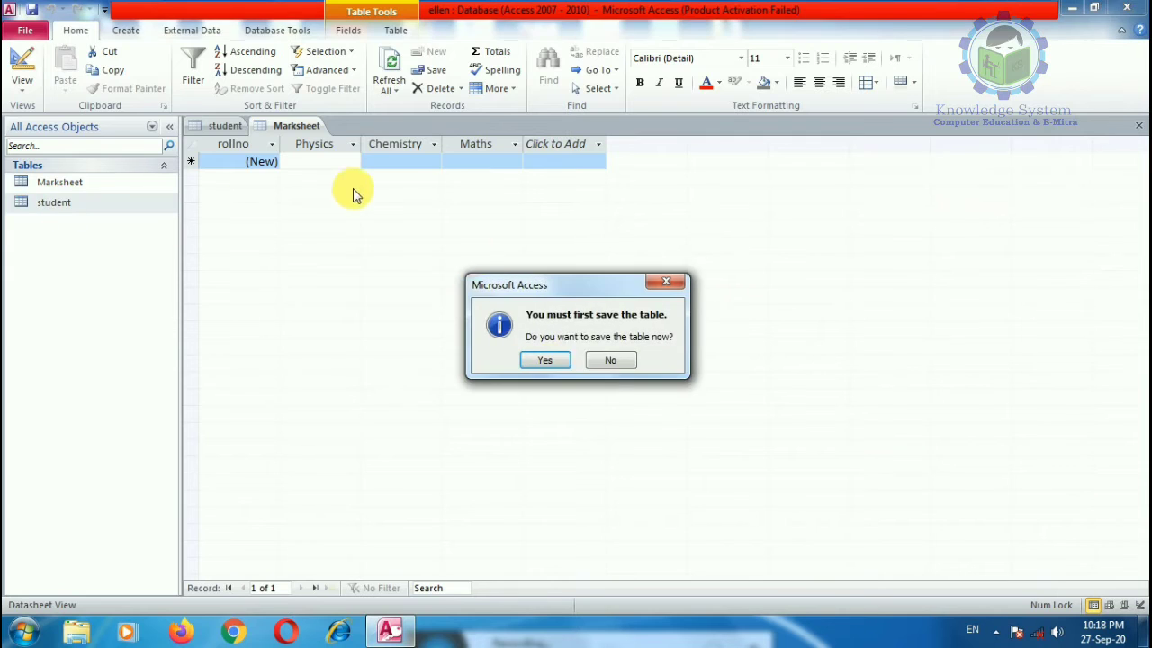
click(546, 361)
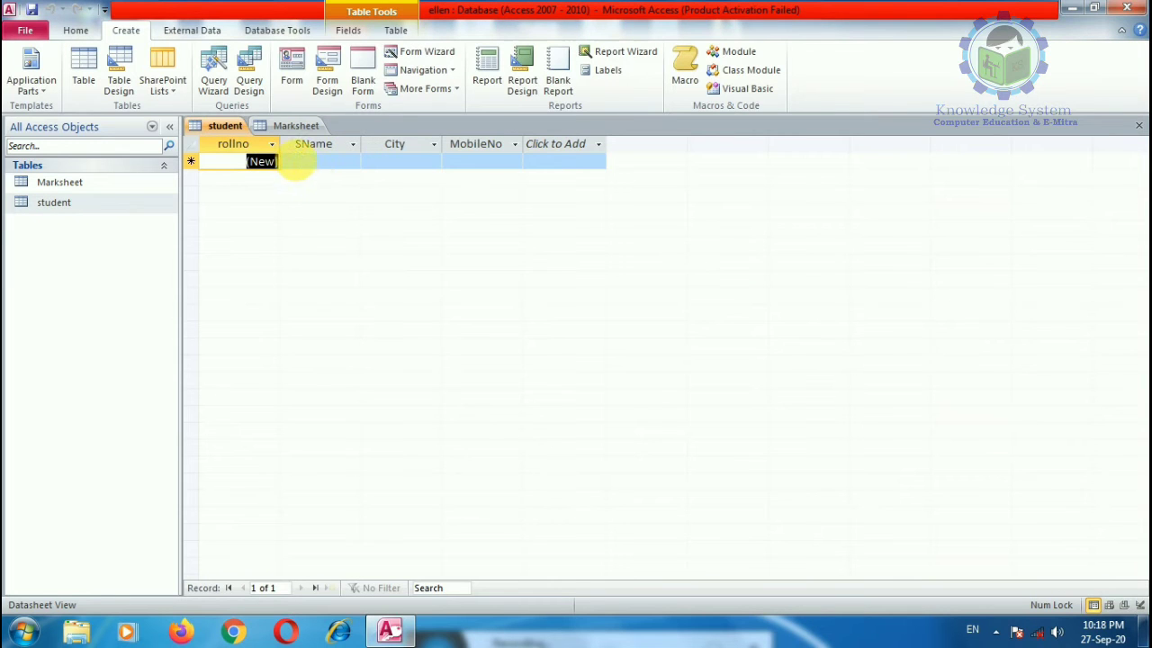
Step: Enter rollno 1's student name, city jaipur and mobile number
click(322, 163)
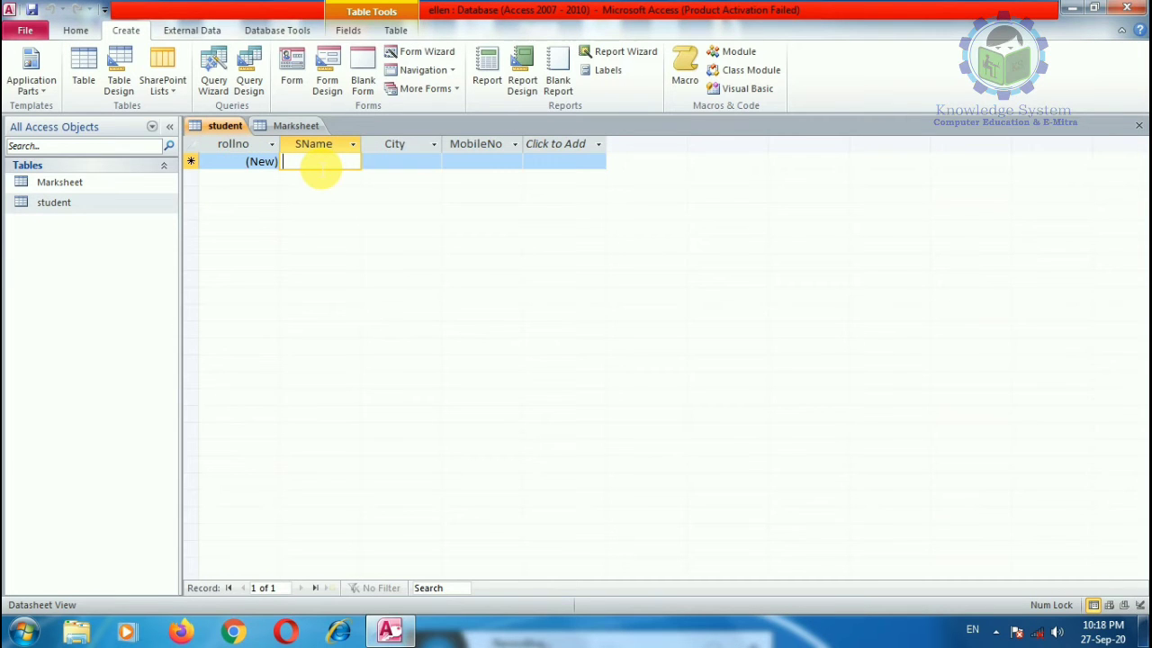
text(Ksh)
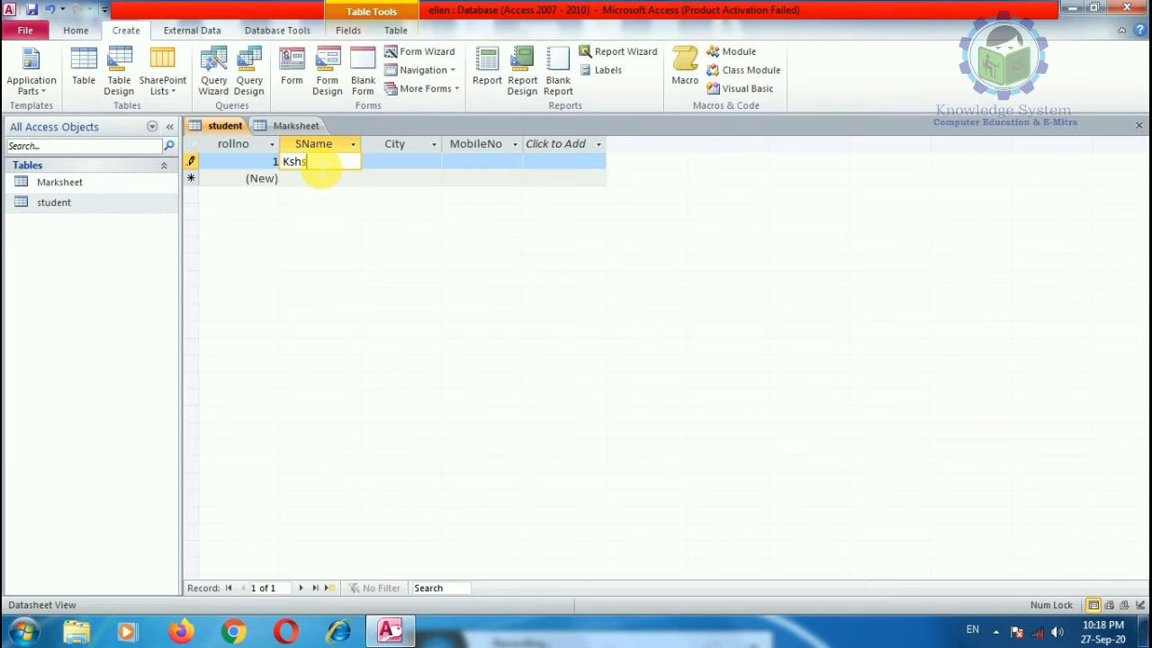
text(s)
key(BackSpace)
key(BackSpace)
key(BackSpace)
text(hushbu)
click(396, 164)
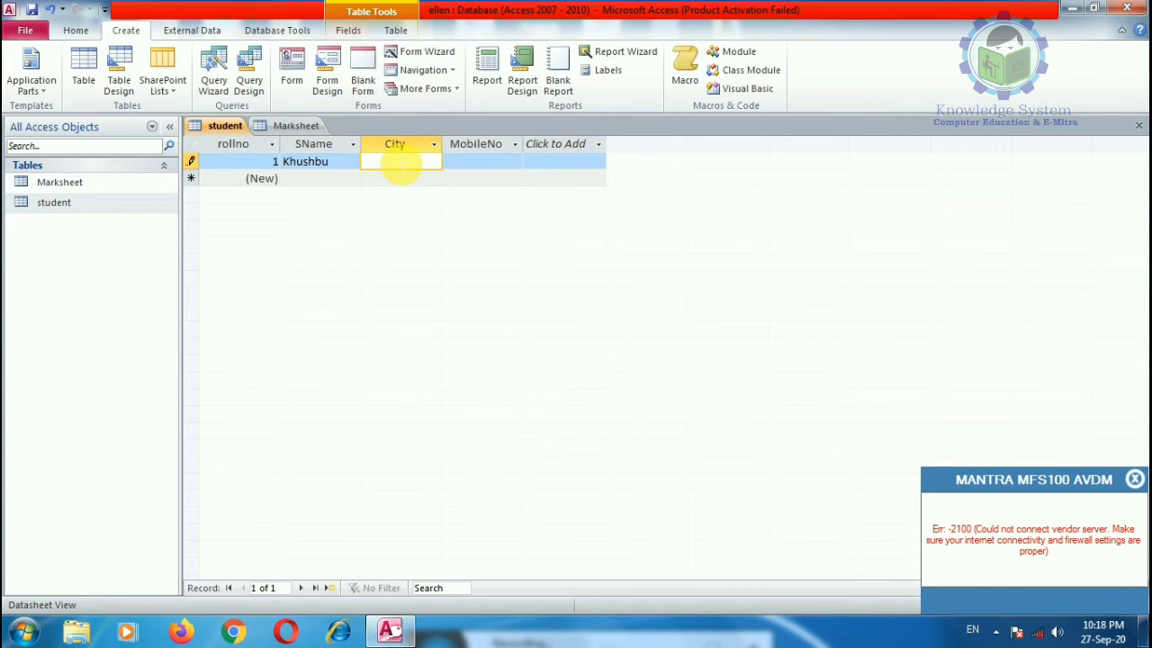
text(jaipur)
key(Tab)
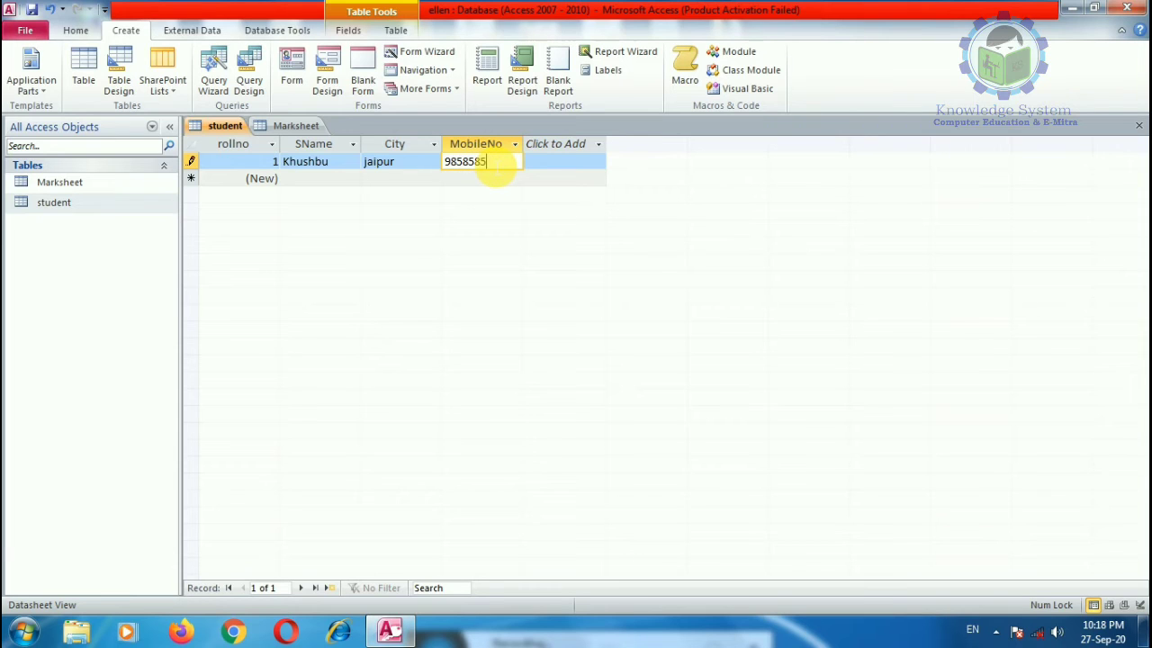
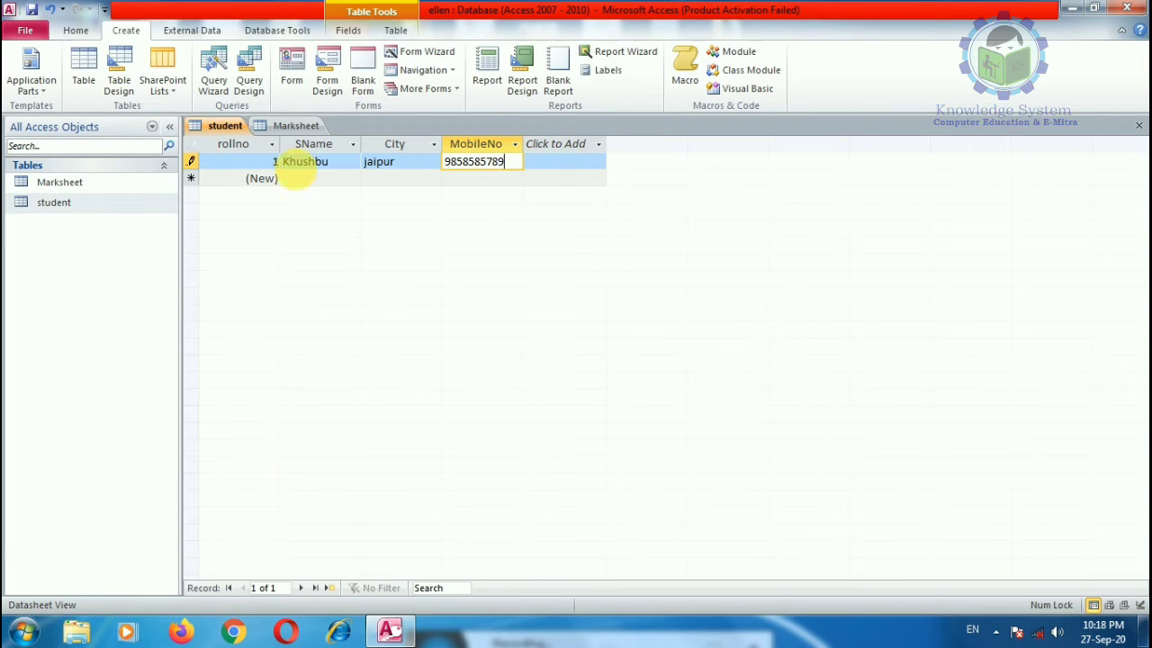
click(260, 178)
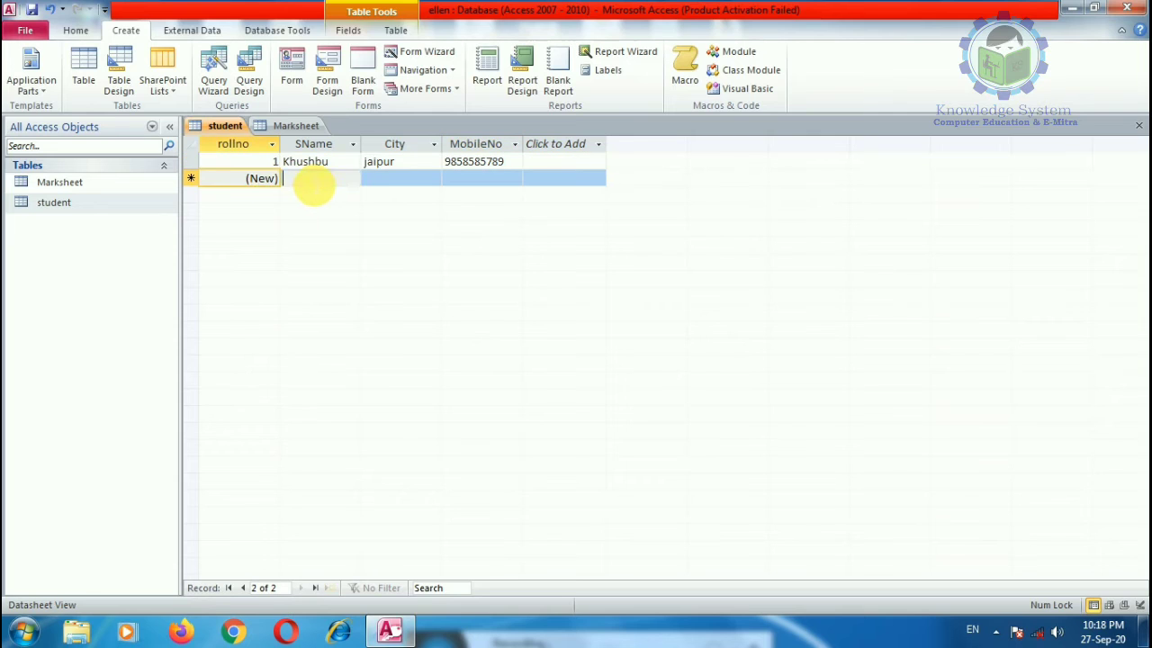
Step: Enter rollno 2's student name, city kota and mobile number
click(312, 181)
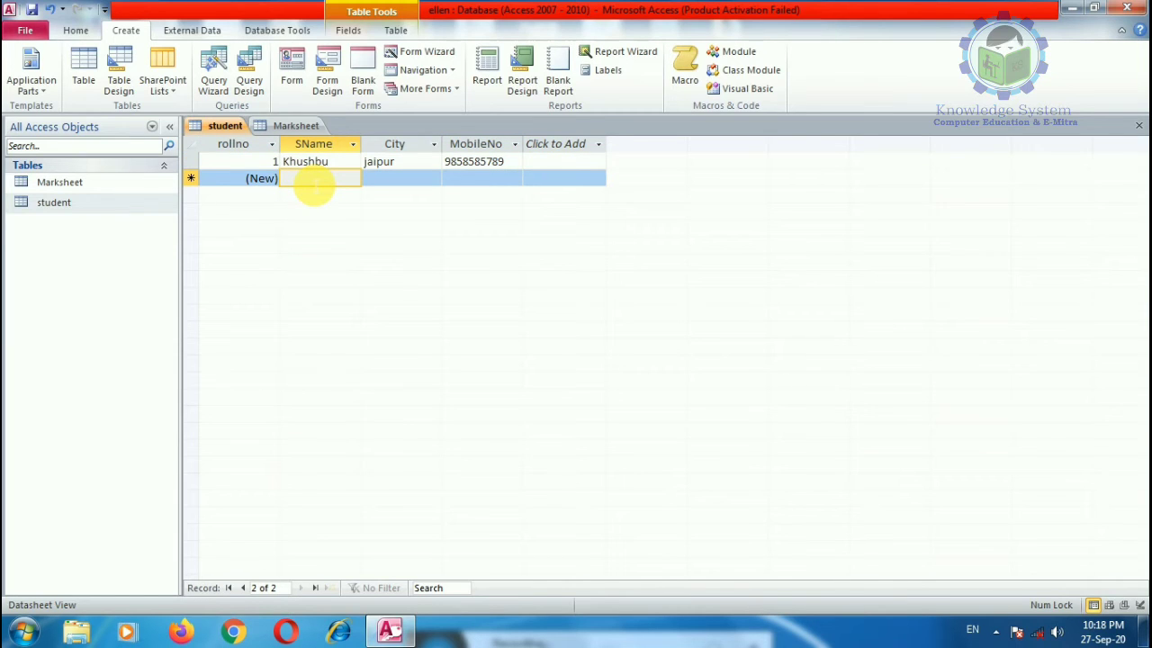
text(Mohit)
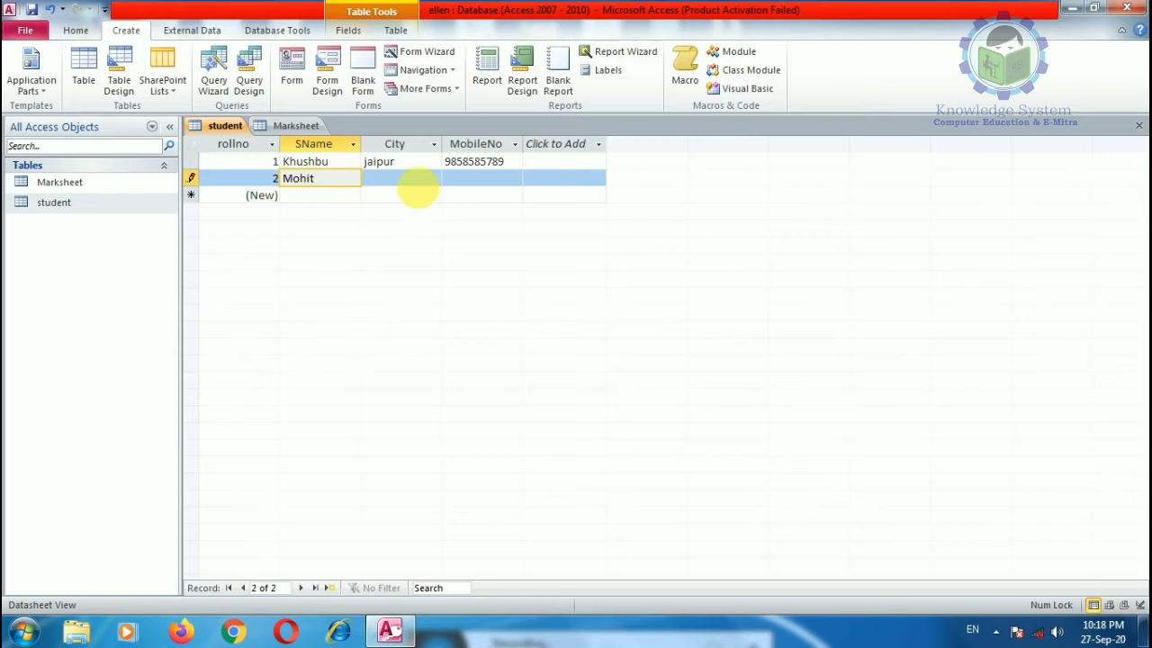
click(414, 184)
text(kota)
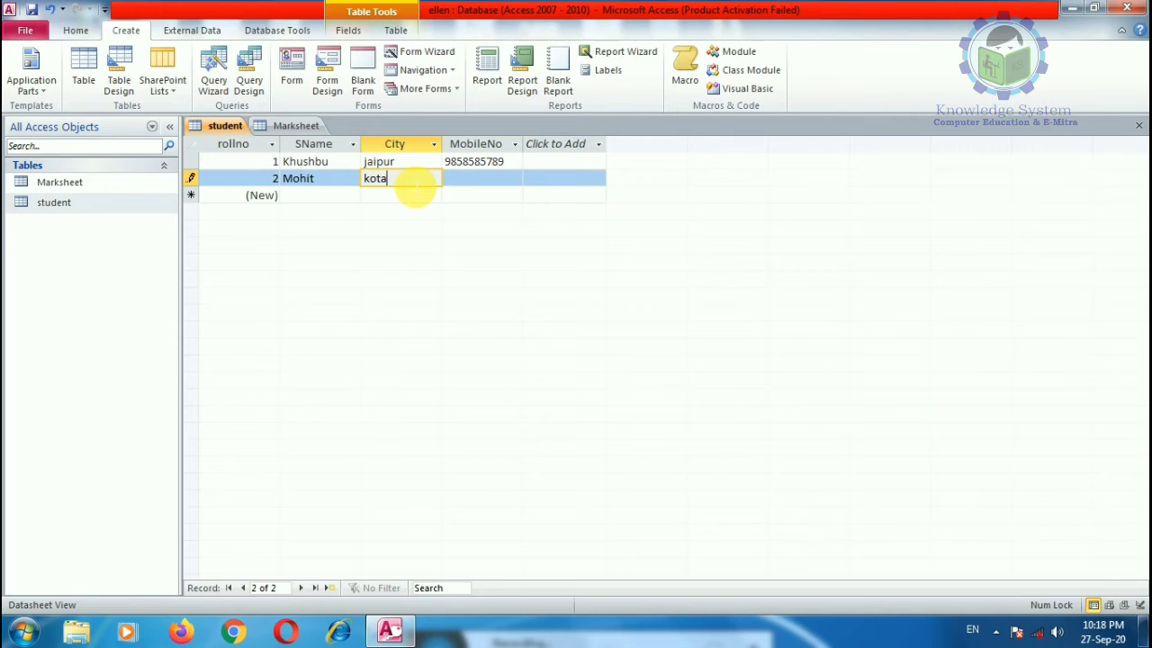
click(495, 178)
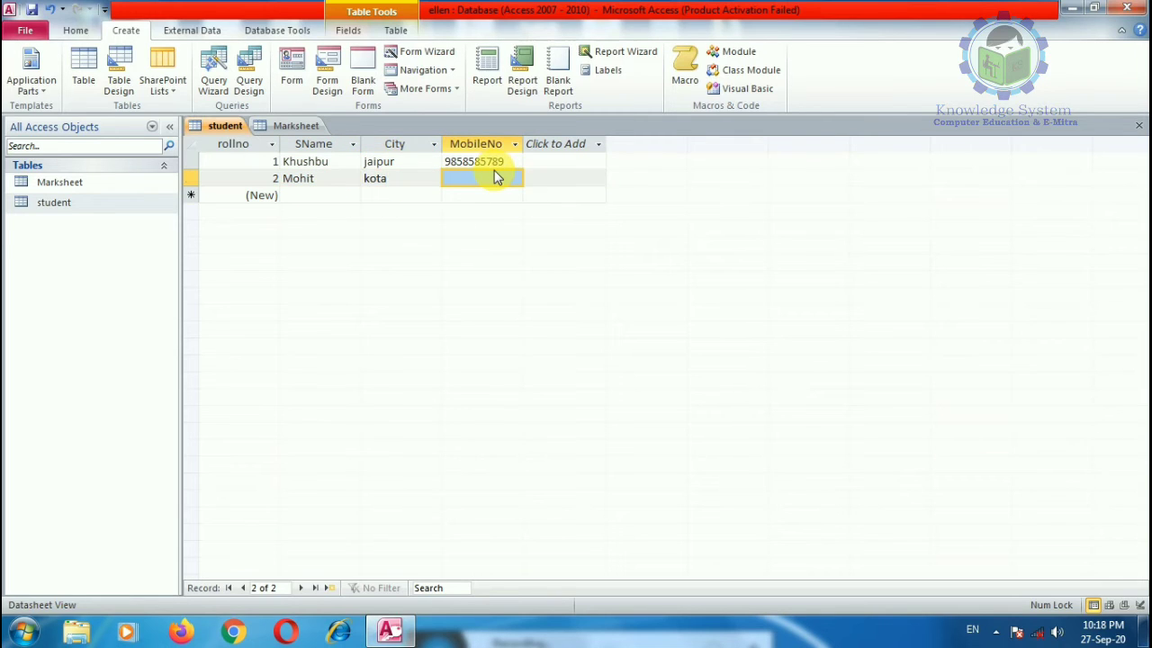
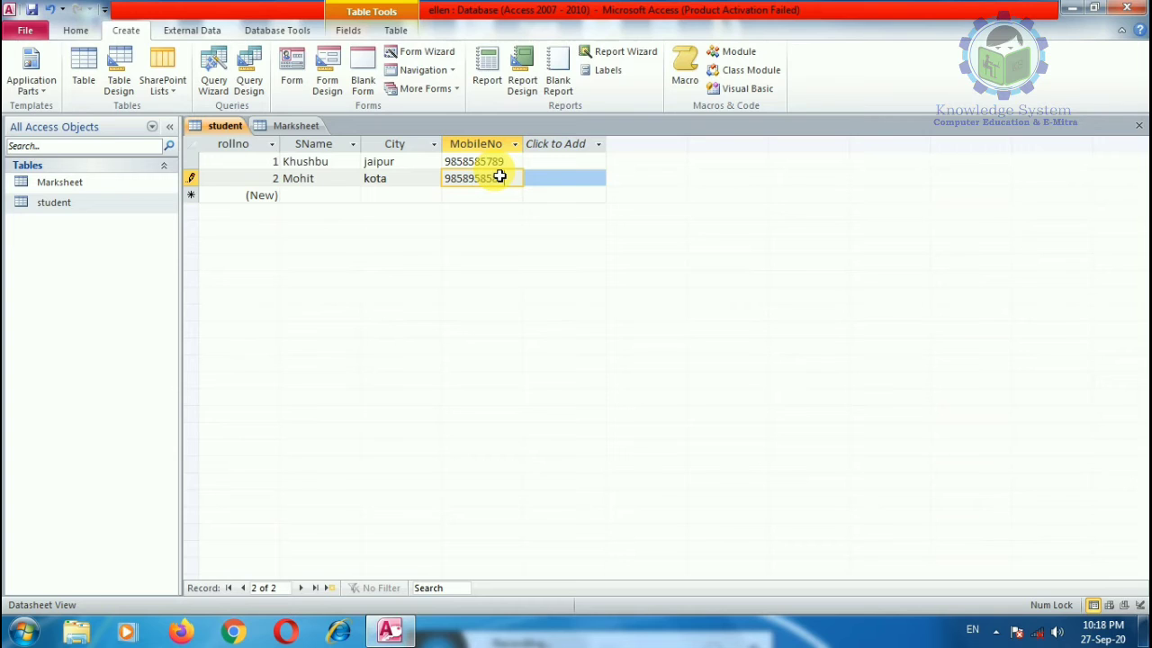
click(320, 197)
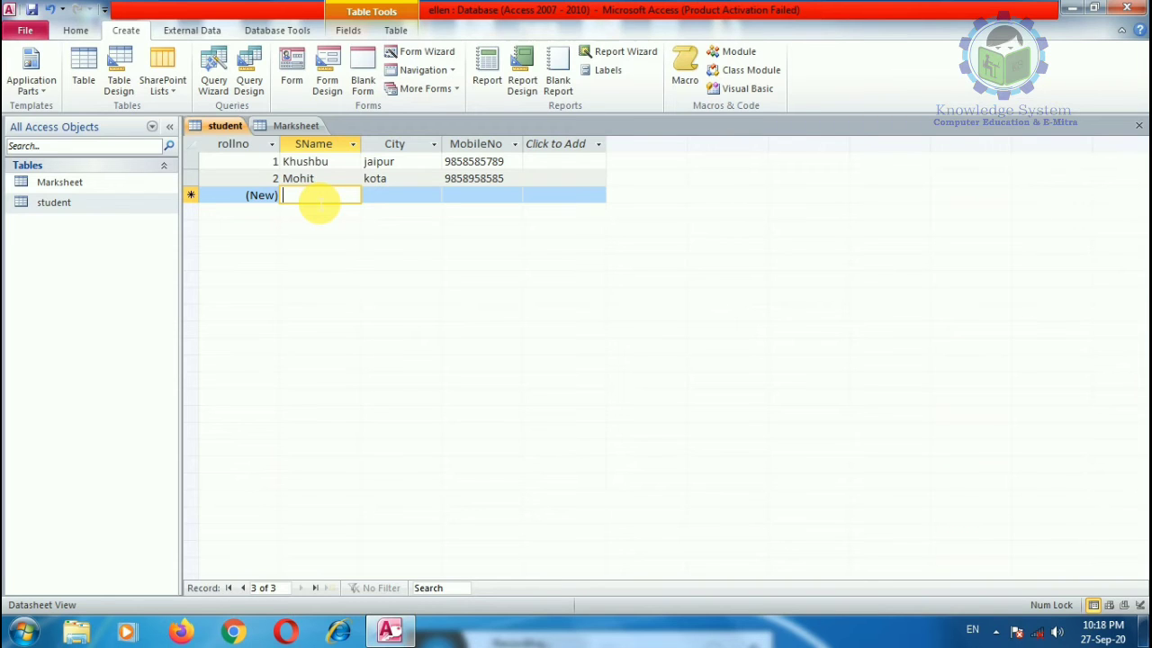
Step: Enter rollno 3's student name, city Ajmer and mobile number
text(Sonu)
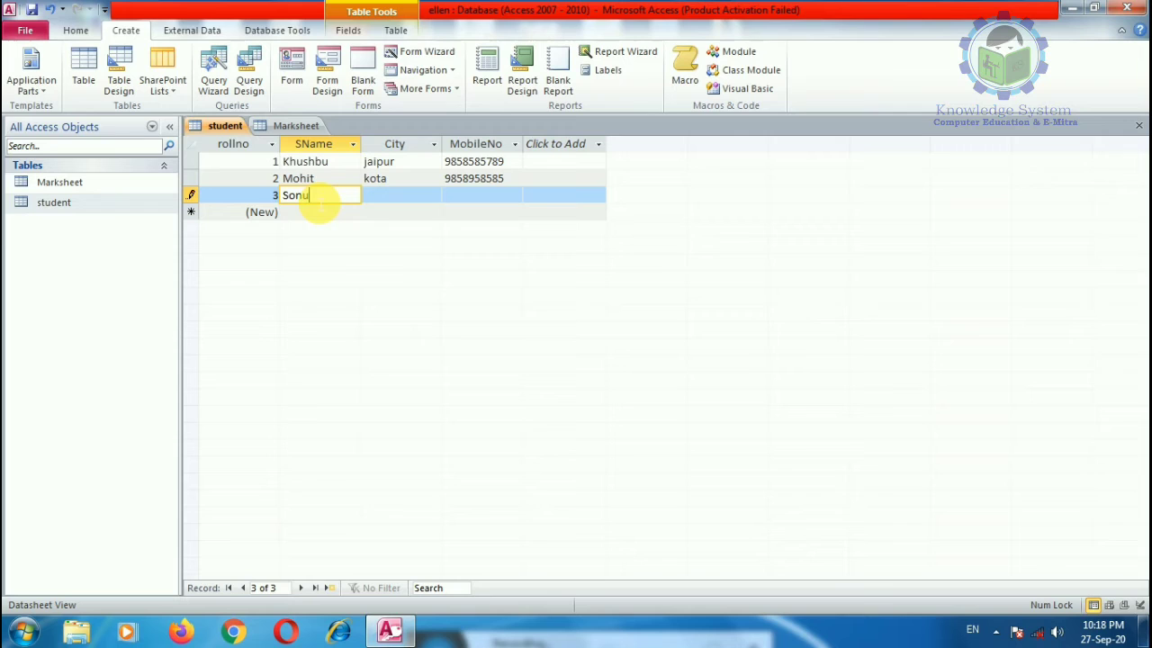
key(Tab)
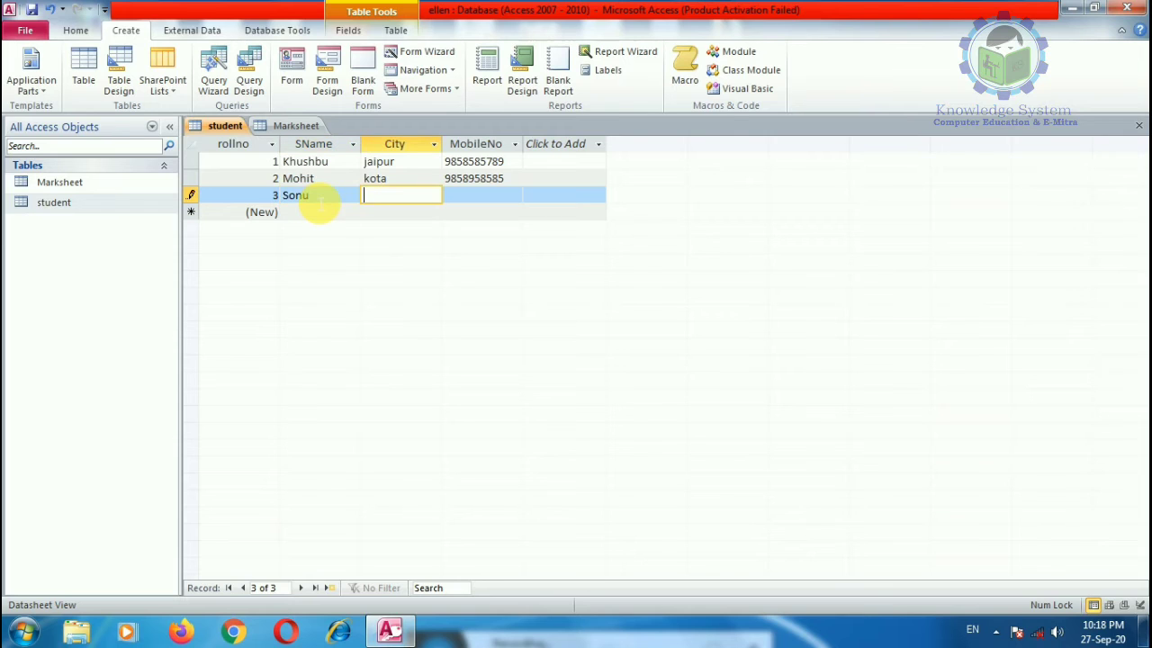
text(Ajmer)
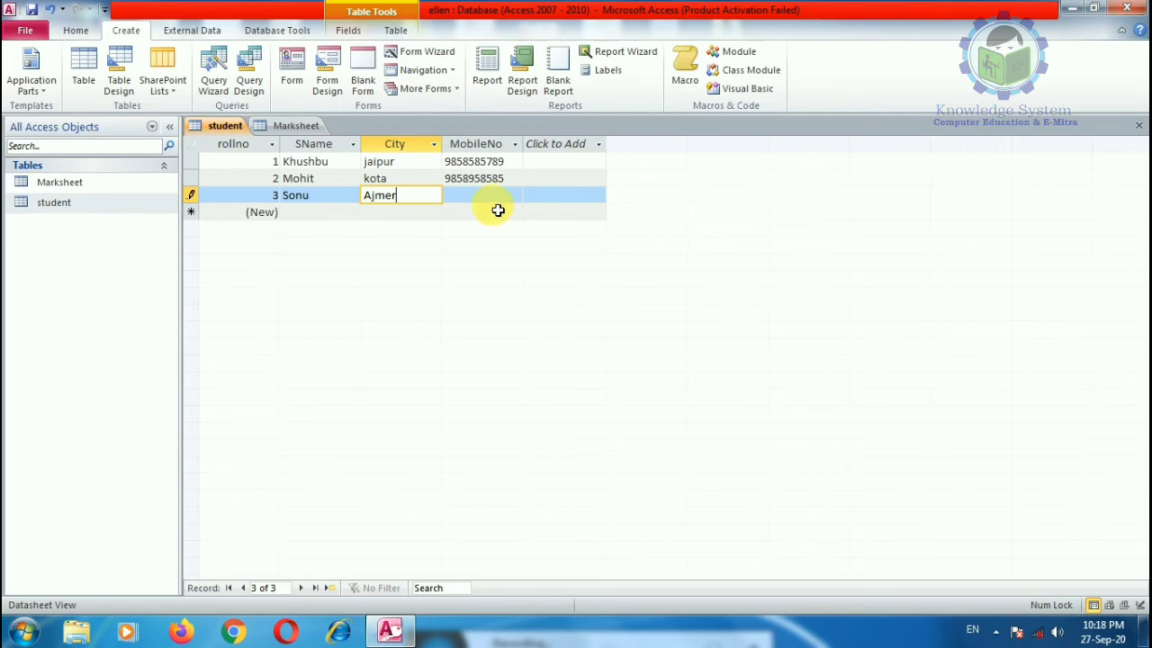
click(501, 203)
text(5485)
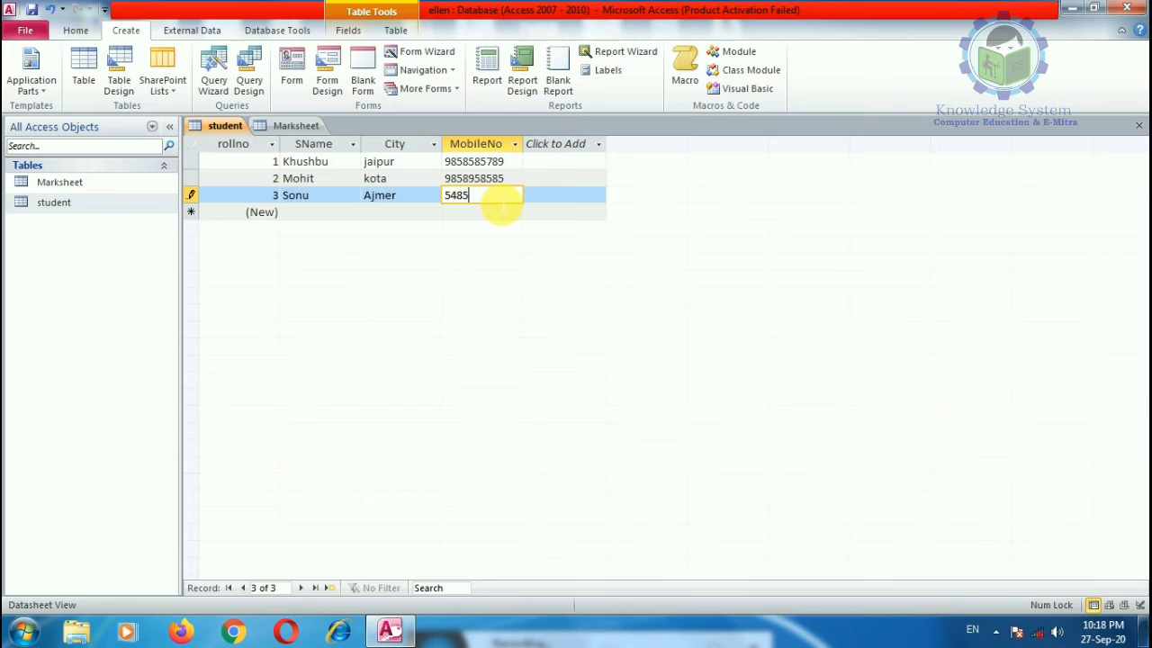
key(BackSpace)
key(BackSpace)
key(BackSpace)
click(335, 214)
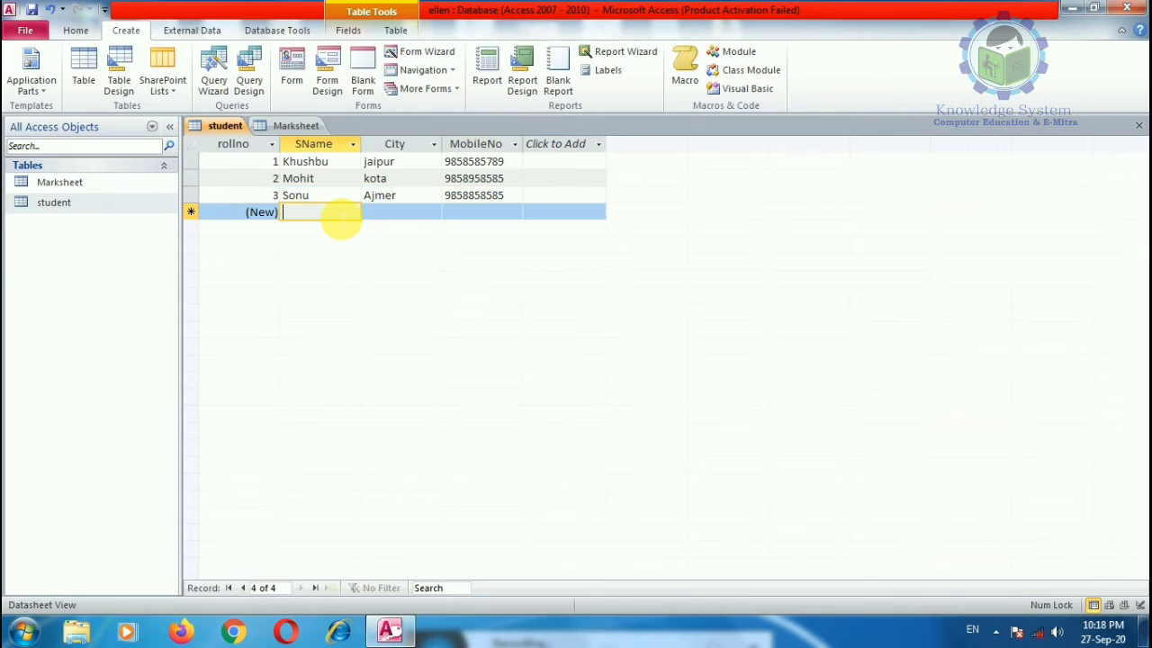
Step: Enter rollno 4's student name, city Bikaner and mobile number
text(Ra)
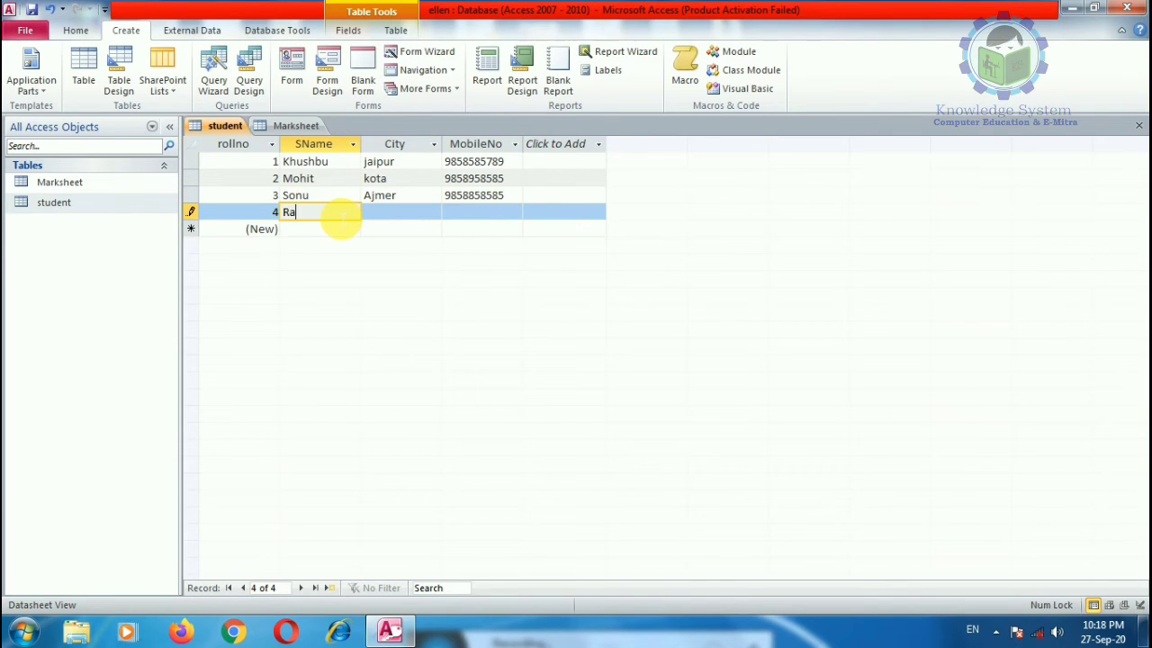
text(chana)
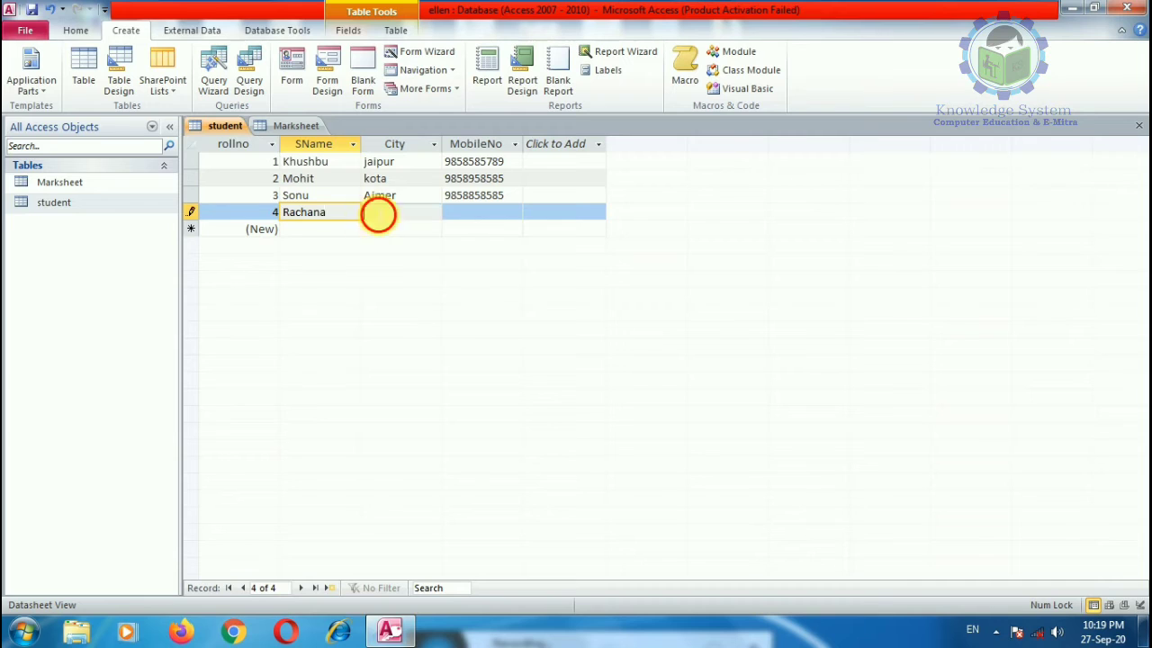
click(409, 214)
text(Biakner)
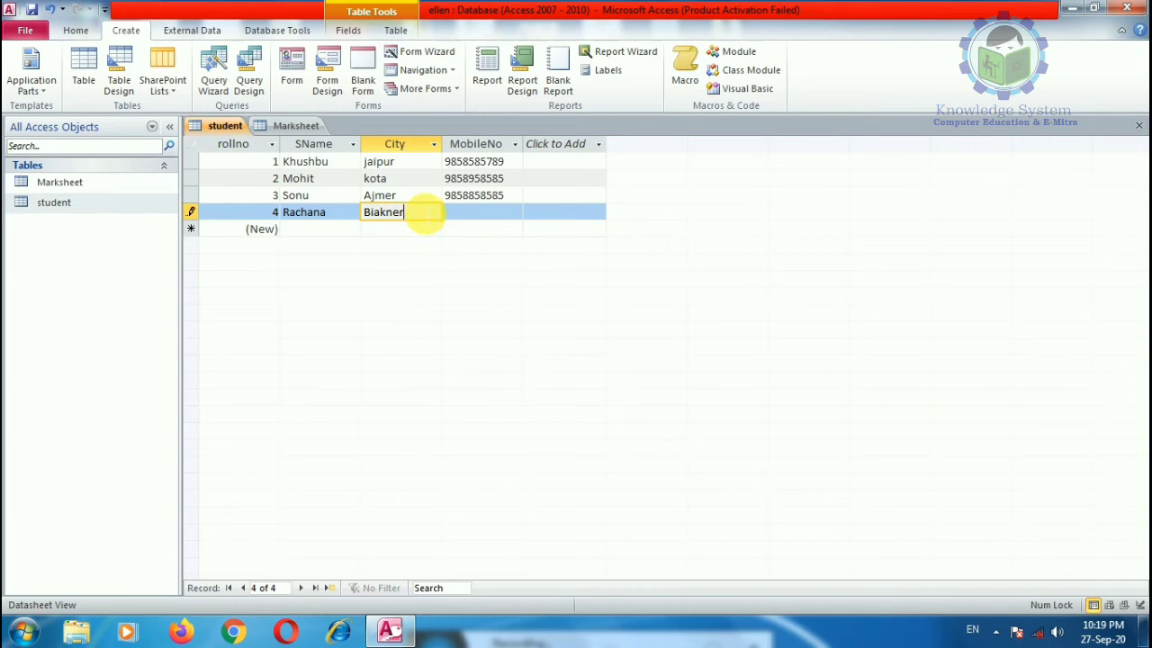
drag(411, 217, 342, 219)
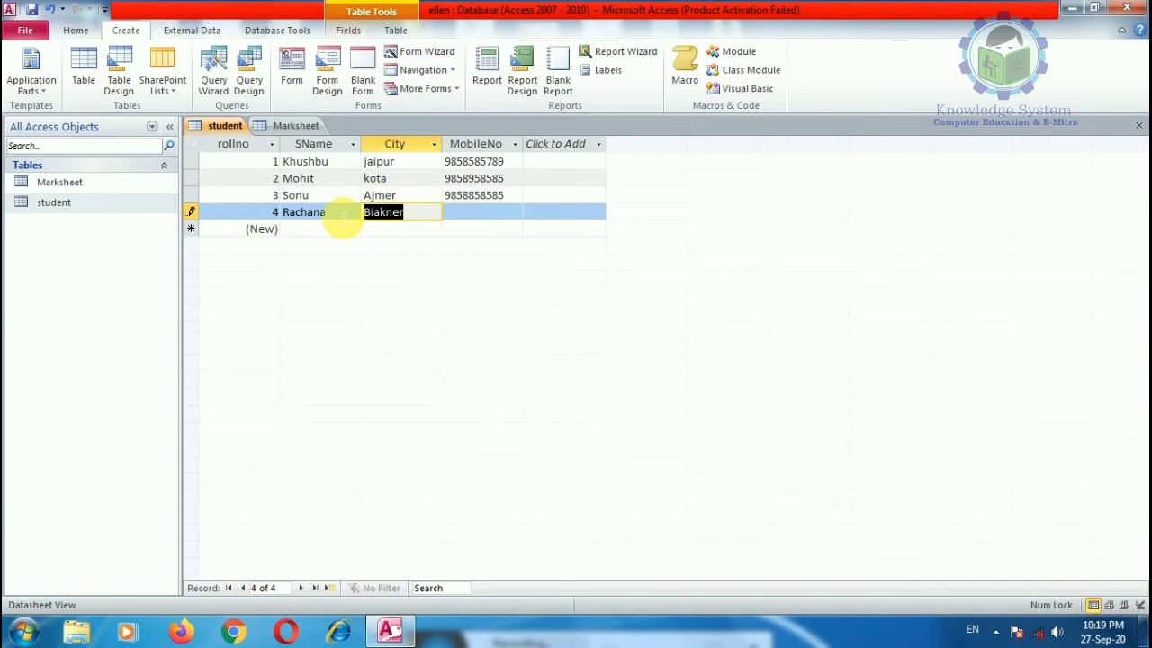
text(Bikaner)
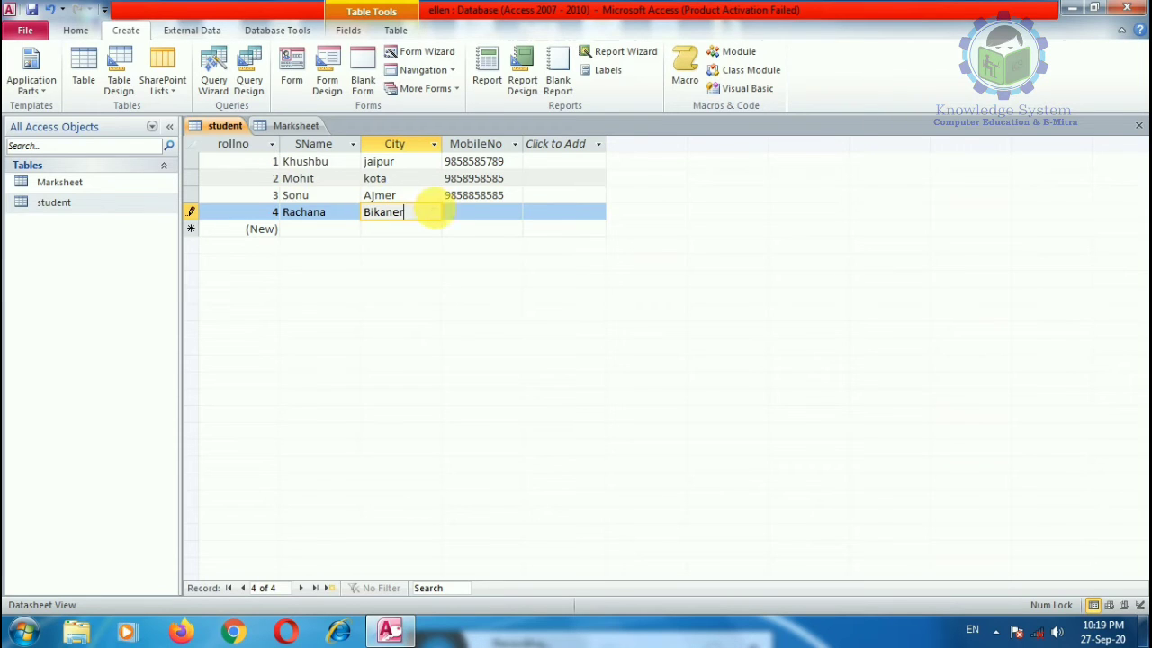
click(460, 218)
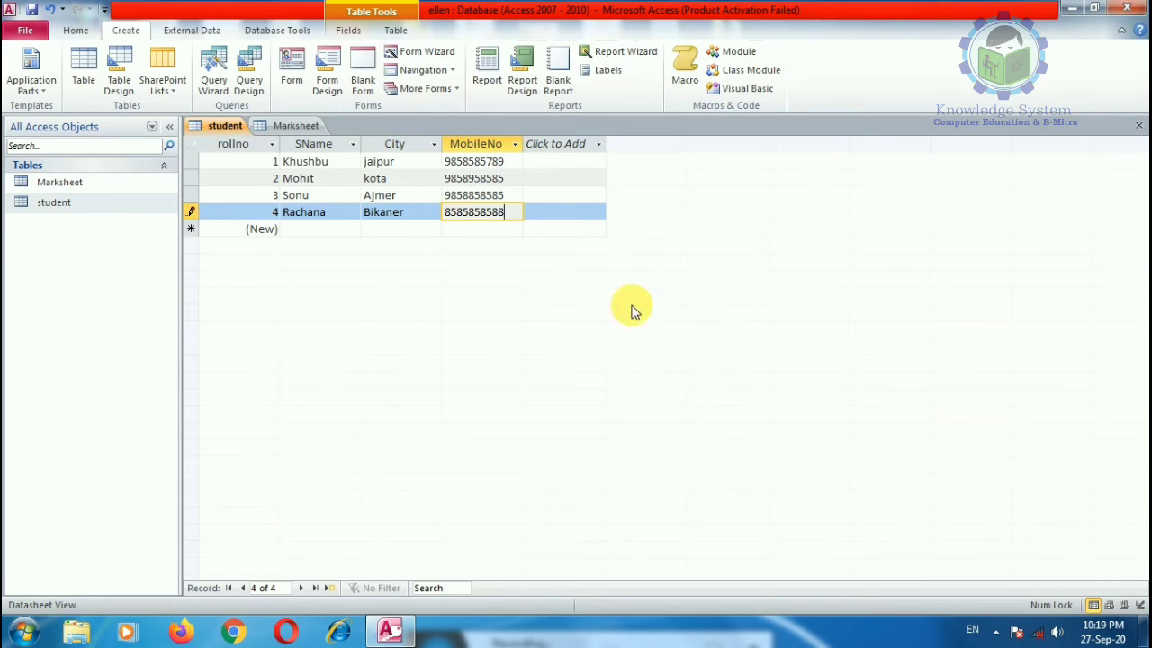
click(111, 189)
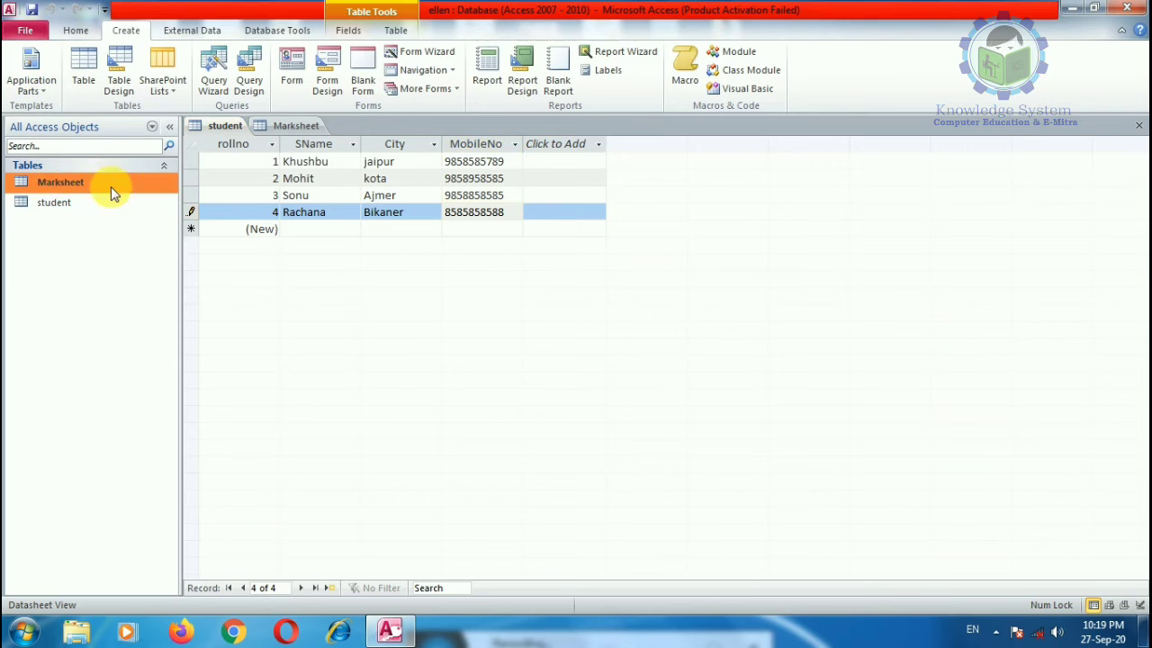
click(69, 203)
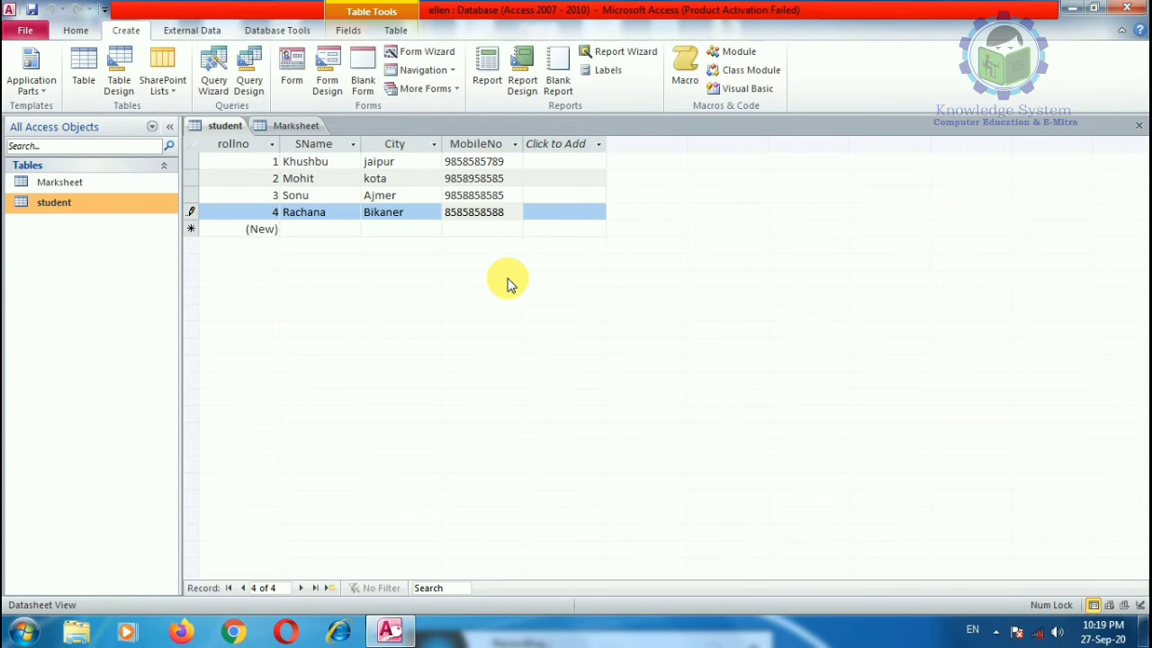
click(78, 30)
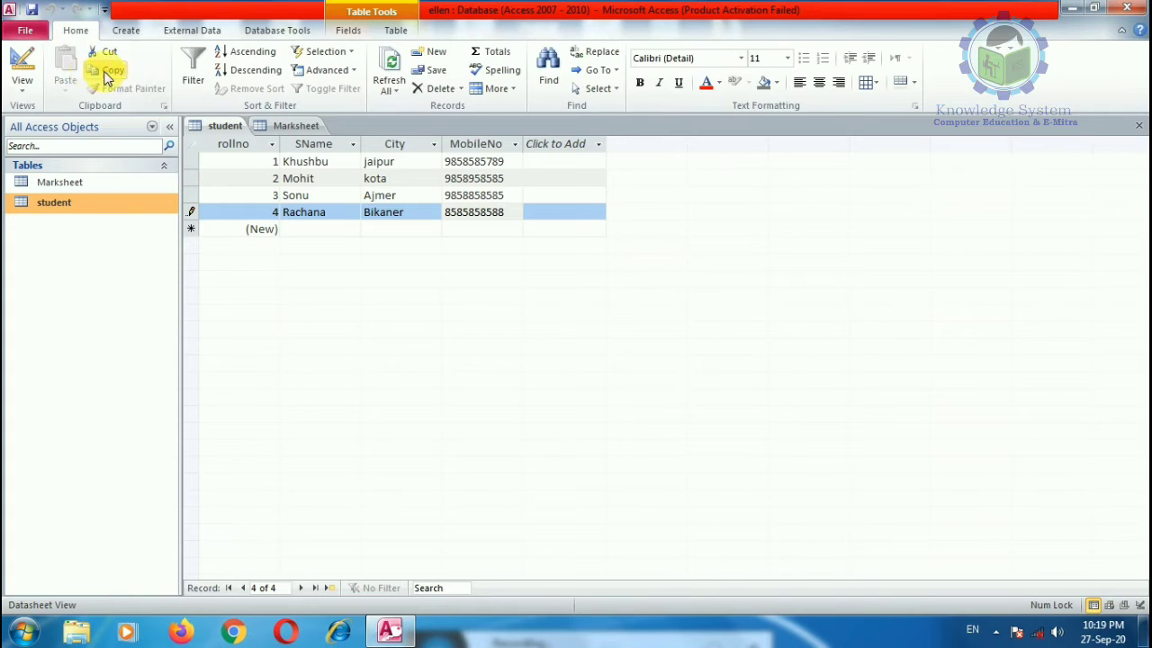
click(705, 288)
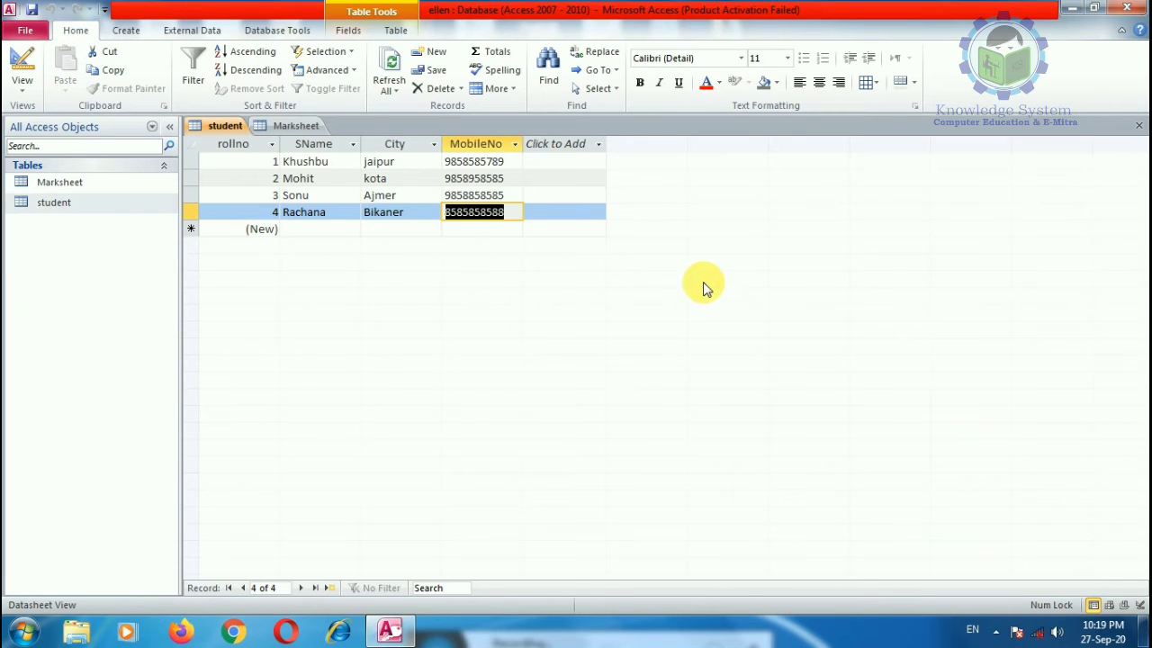
click(63, 204)
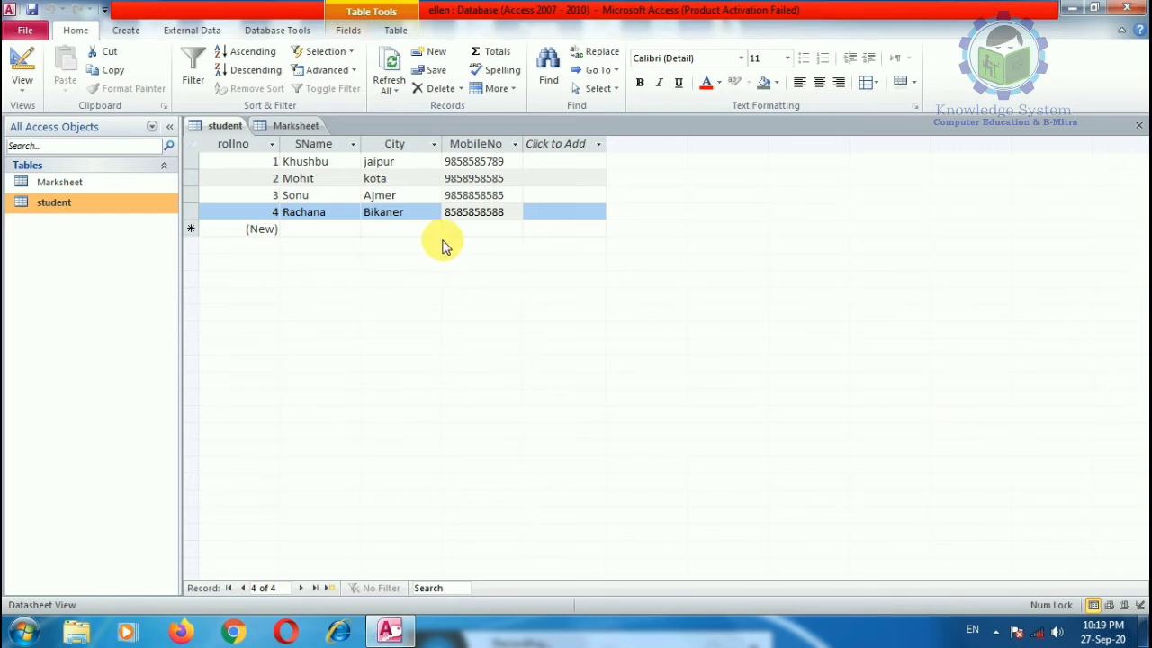
Step: Enter Marksheet marks for rollno 1 (Physics 85) and rollno 2 (Physics 85, Chemistry 45)
click(292, 125)
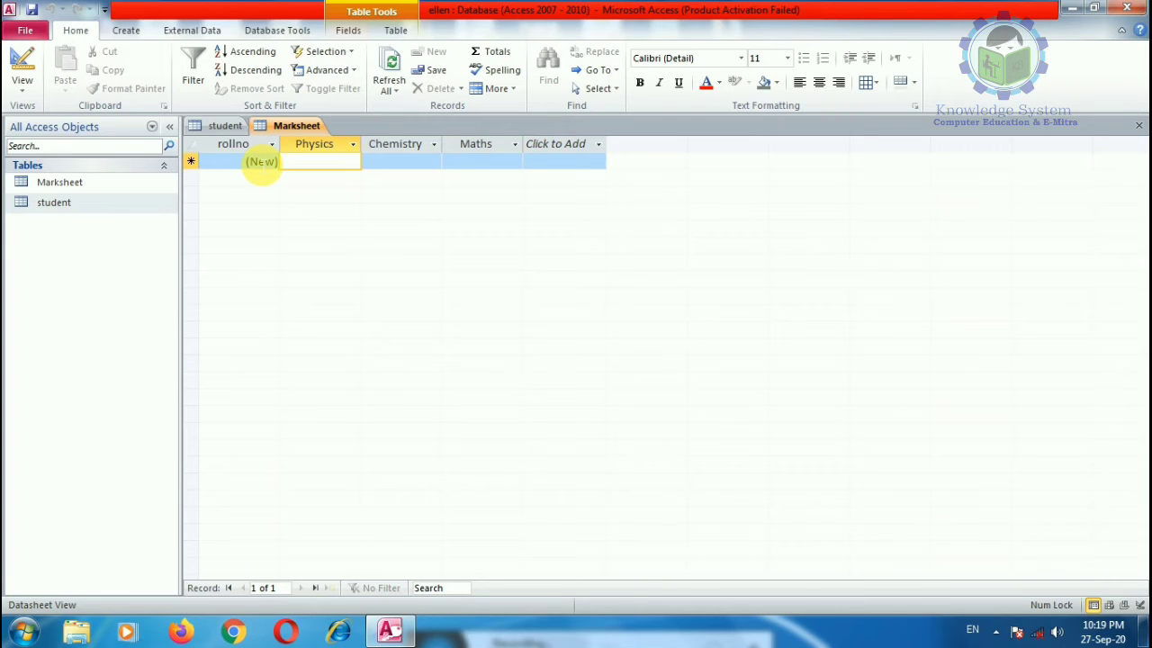
text(858)
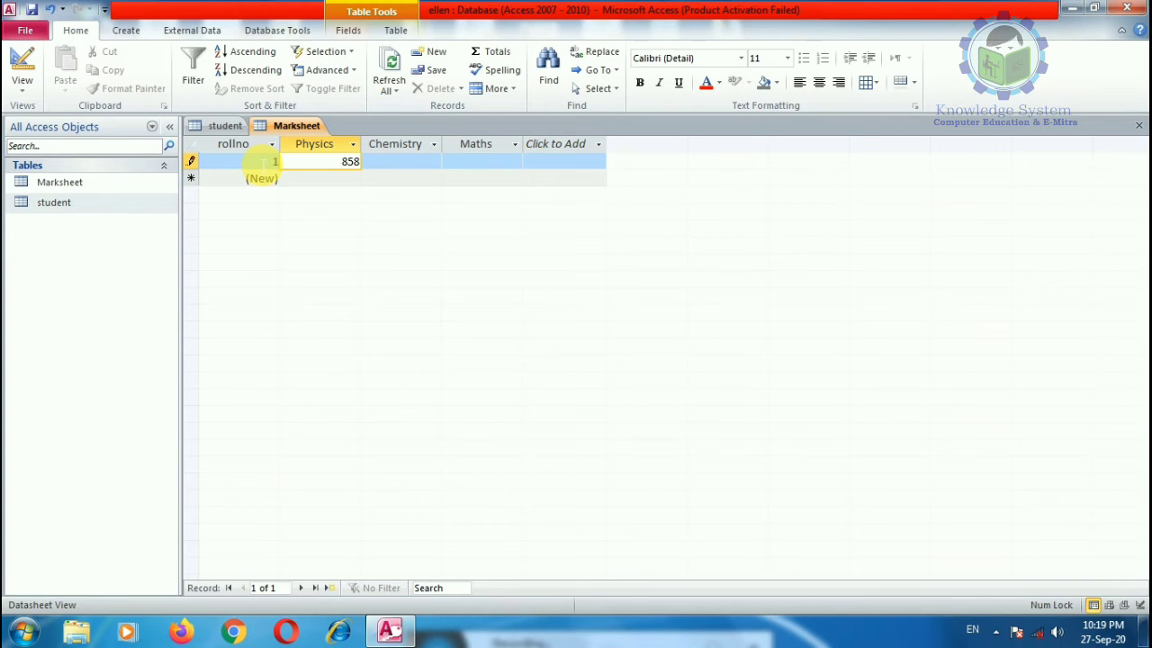
key(BackSpace)
key(Tab)
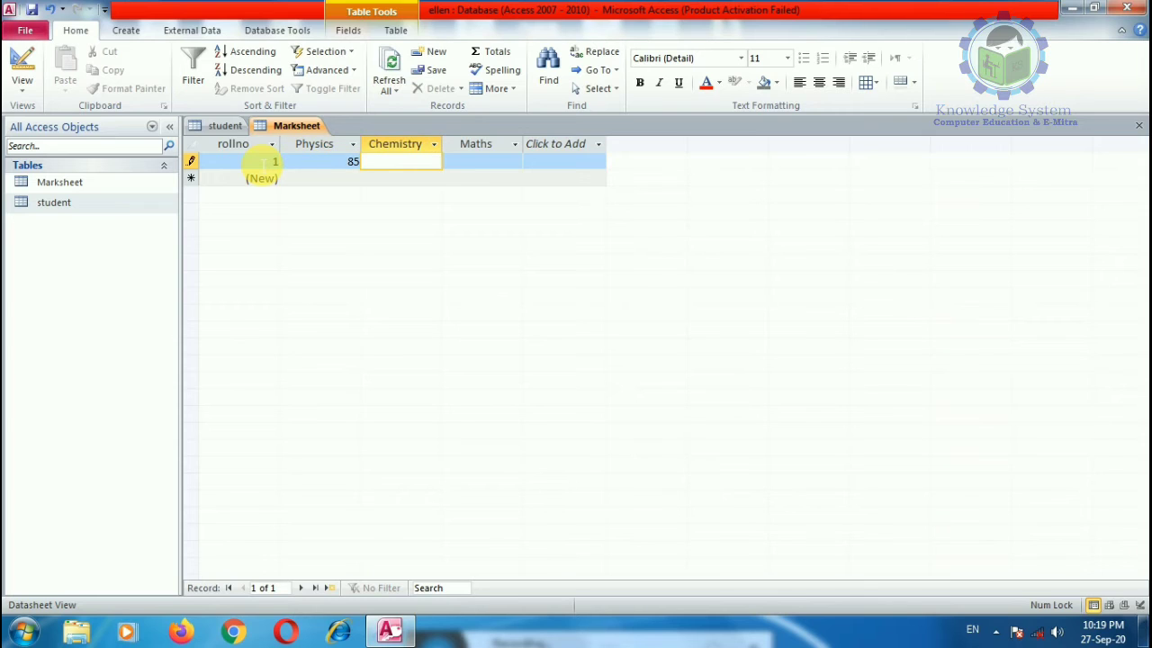
key(Tab)
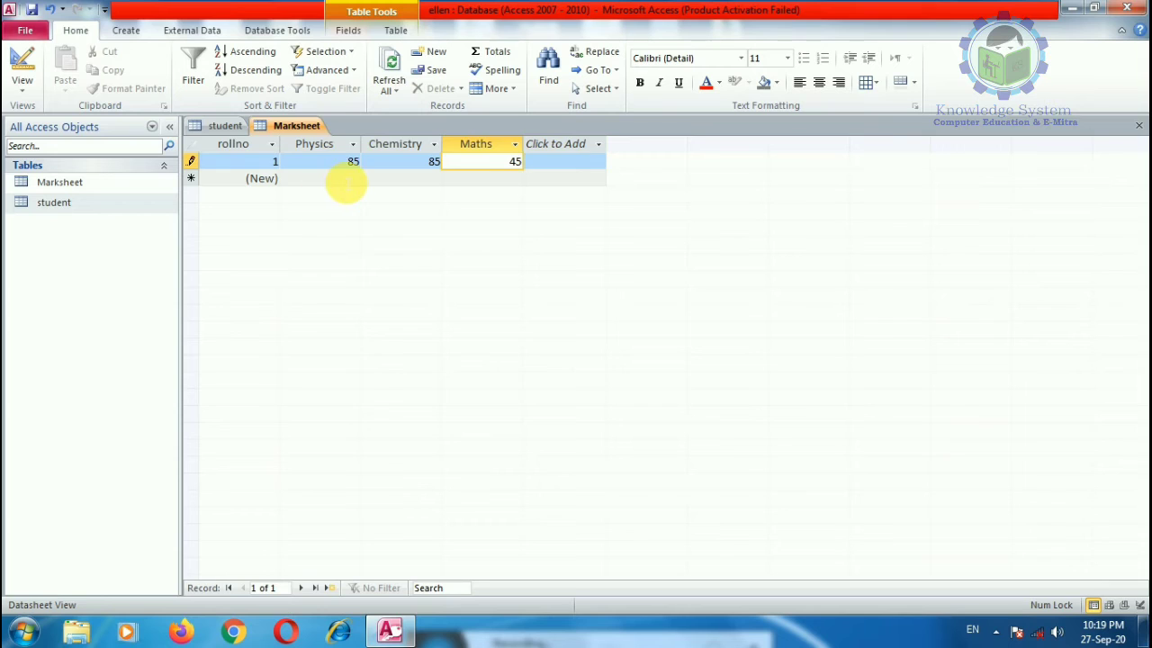
click(345, 178)
text(958)
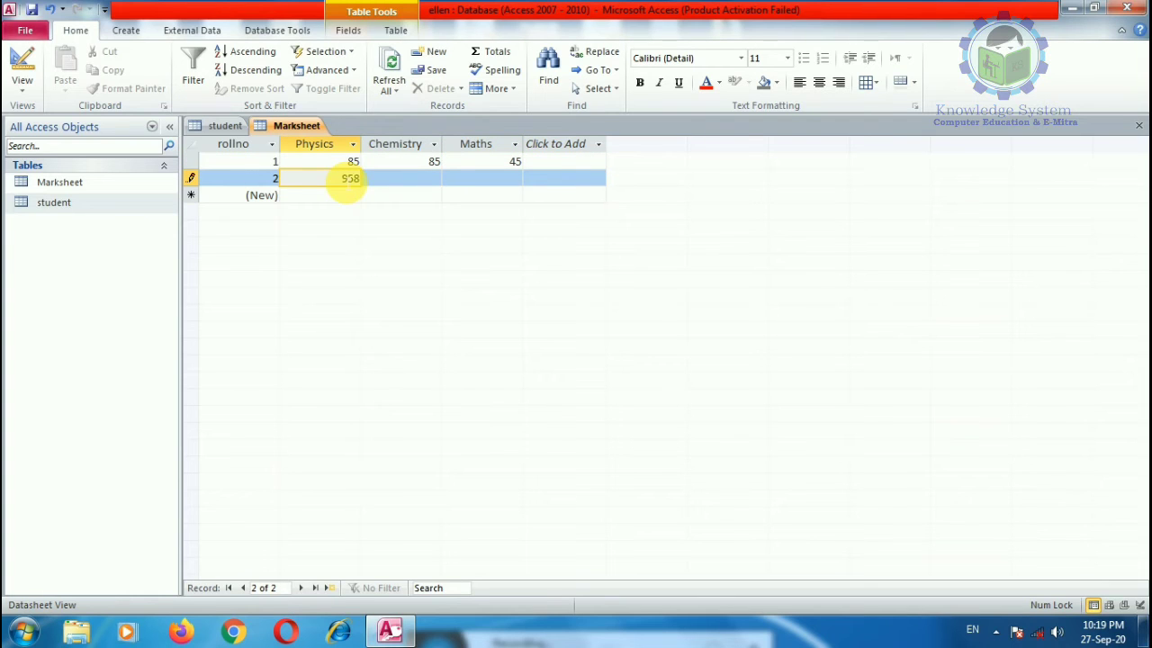
key(Tab)
double_click(344, 180)
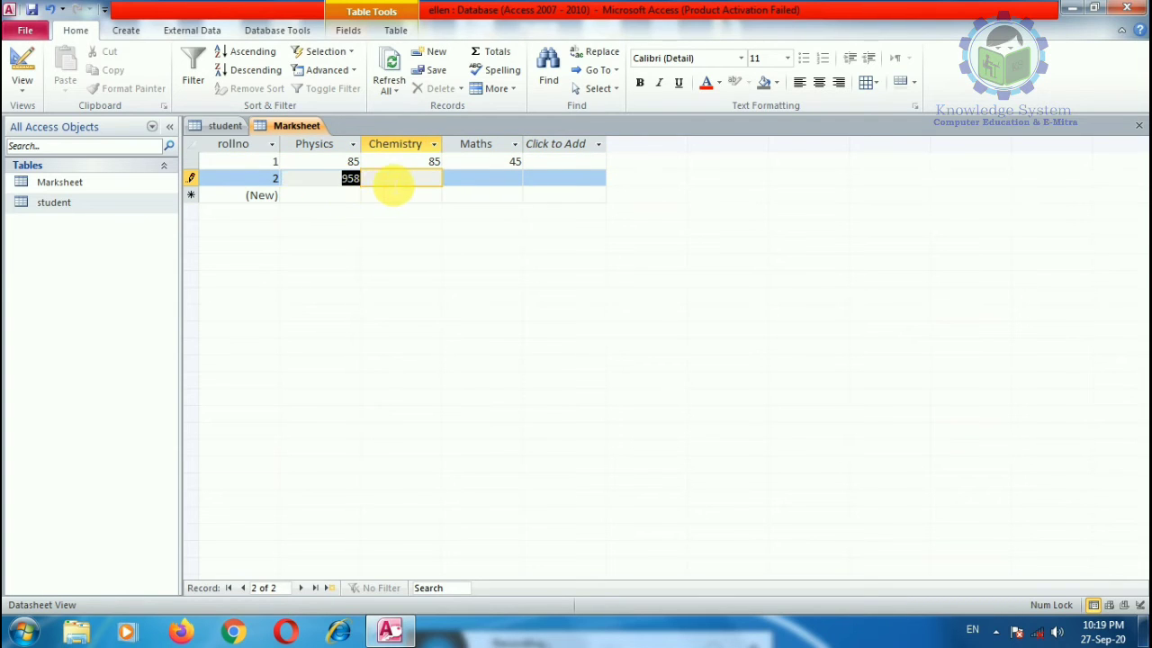
text(85)
click(394, 182)
text(4)
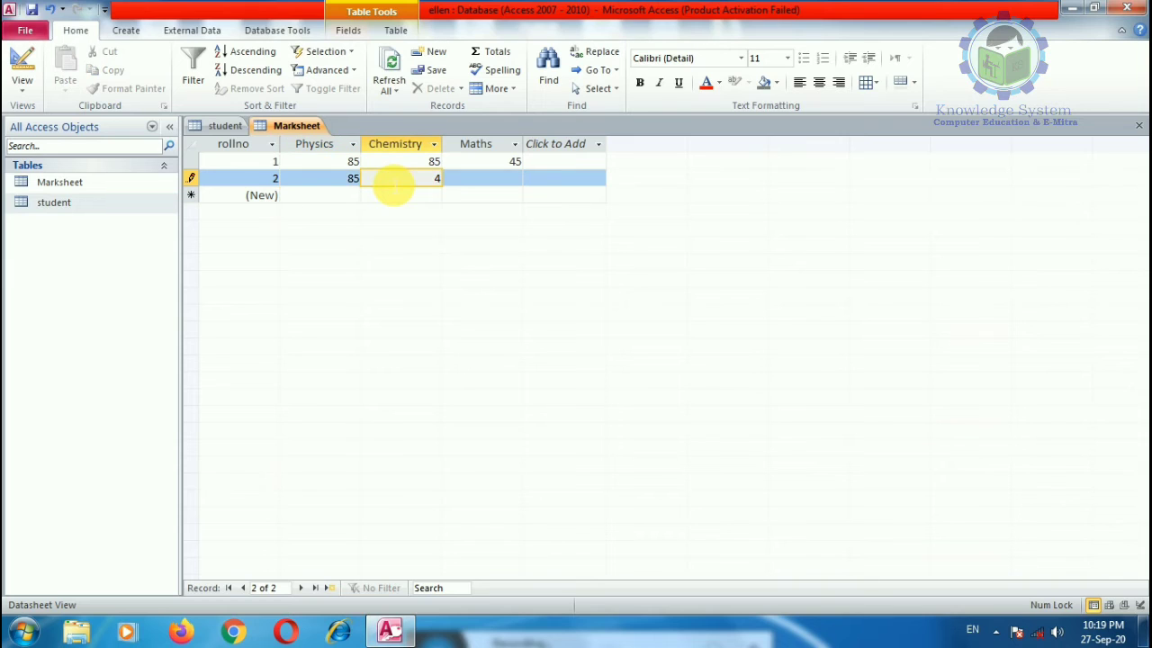
text(5)
key(Tab)
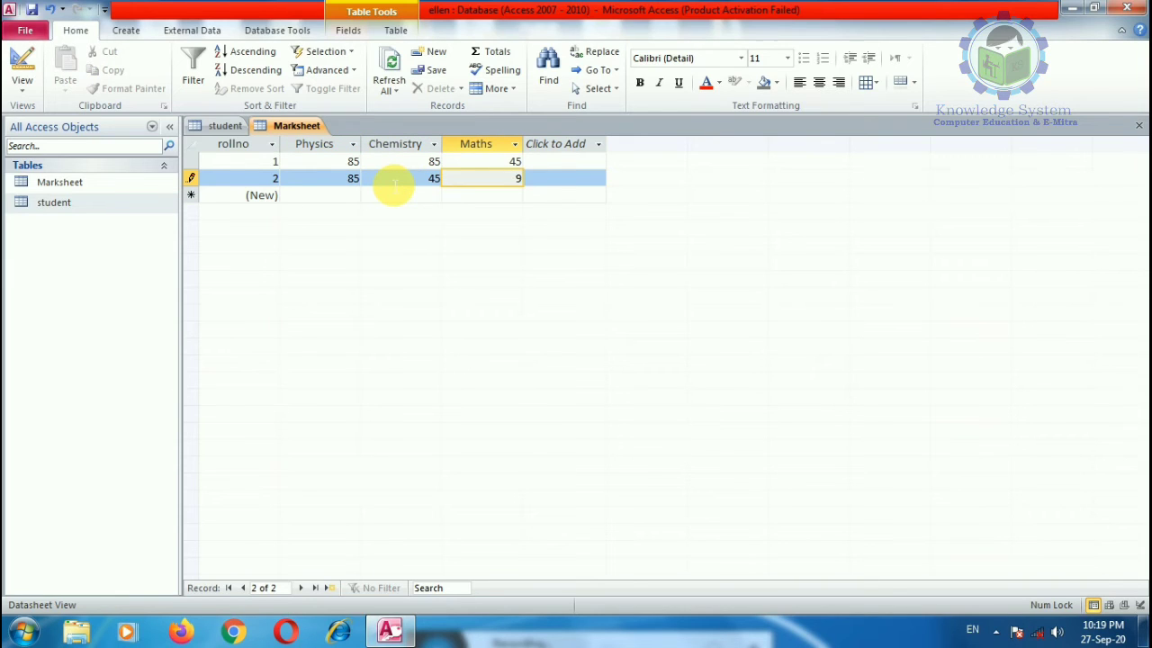
Step: Enter marks for rollno 3 (85, 49, 5) and rollno 4 (66, 69, 58)
click(348, 196)
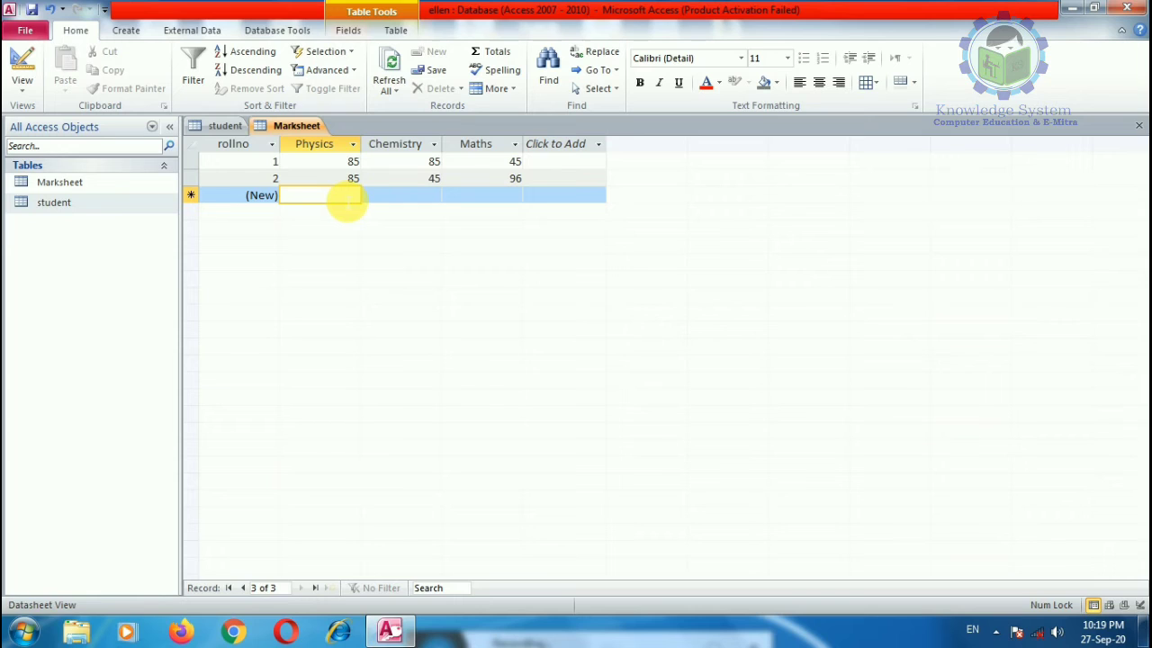
text(858)
key(BackSpace)
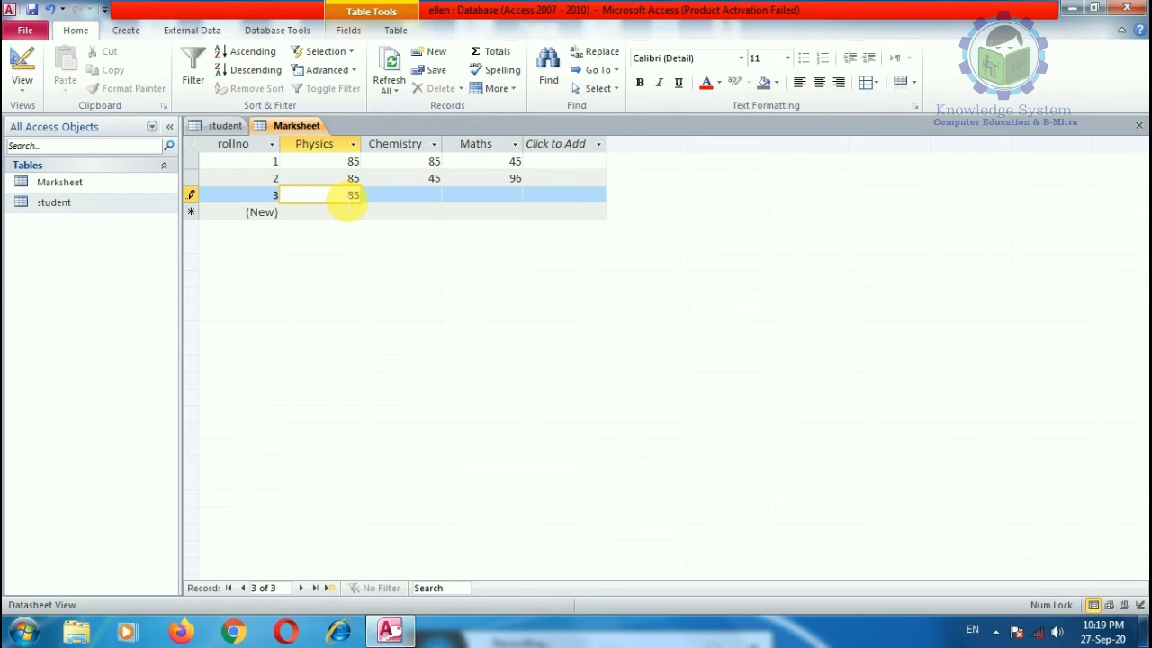
key(Tab)
text(49)
key(Tab)
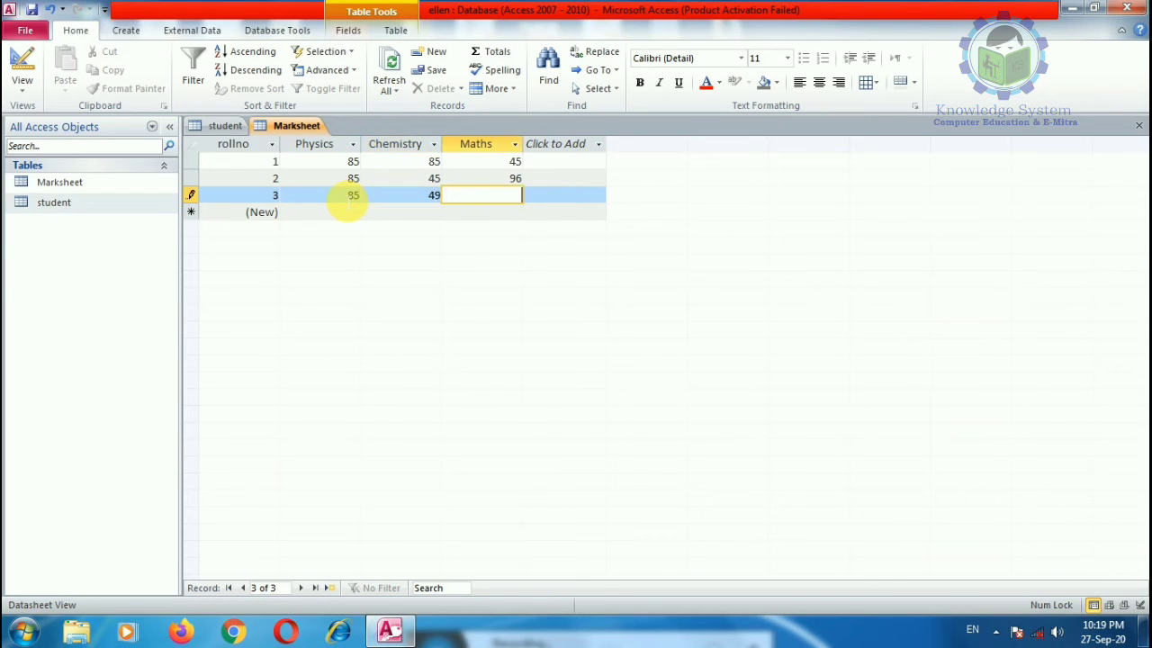
text(5)
click(317, 216)
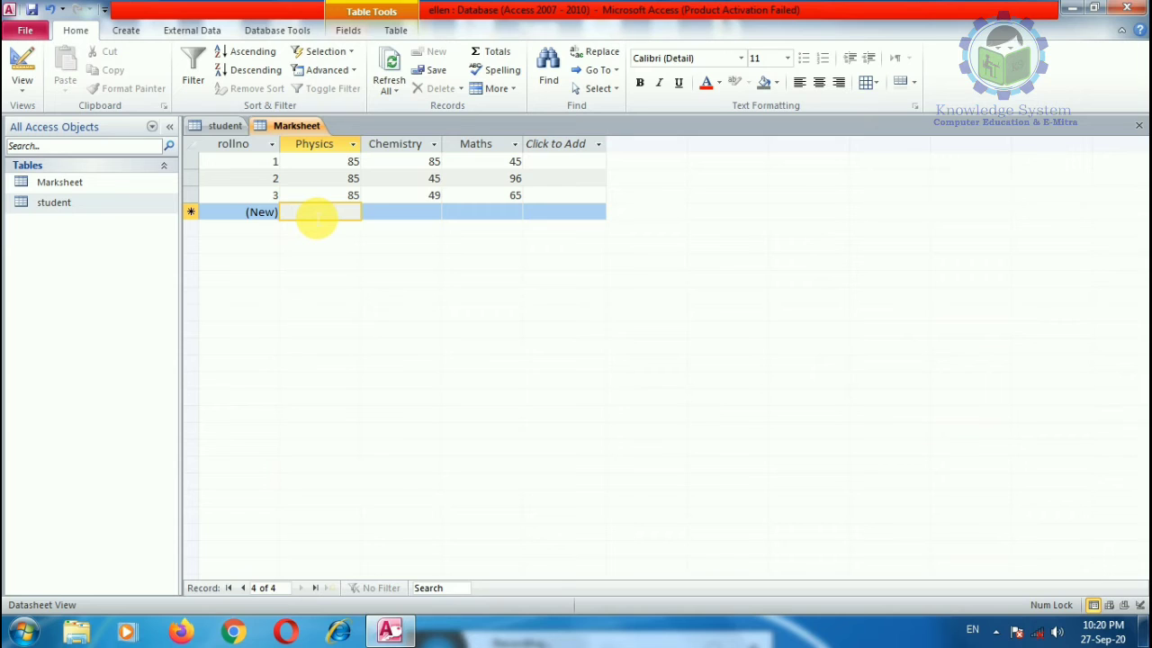
text(66)
key(Tab)
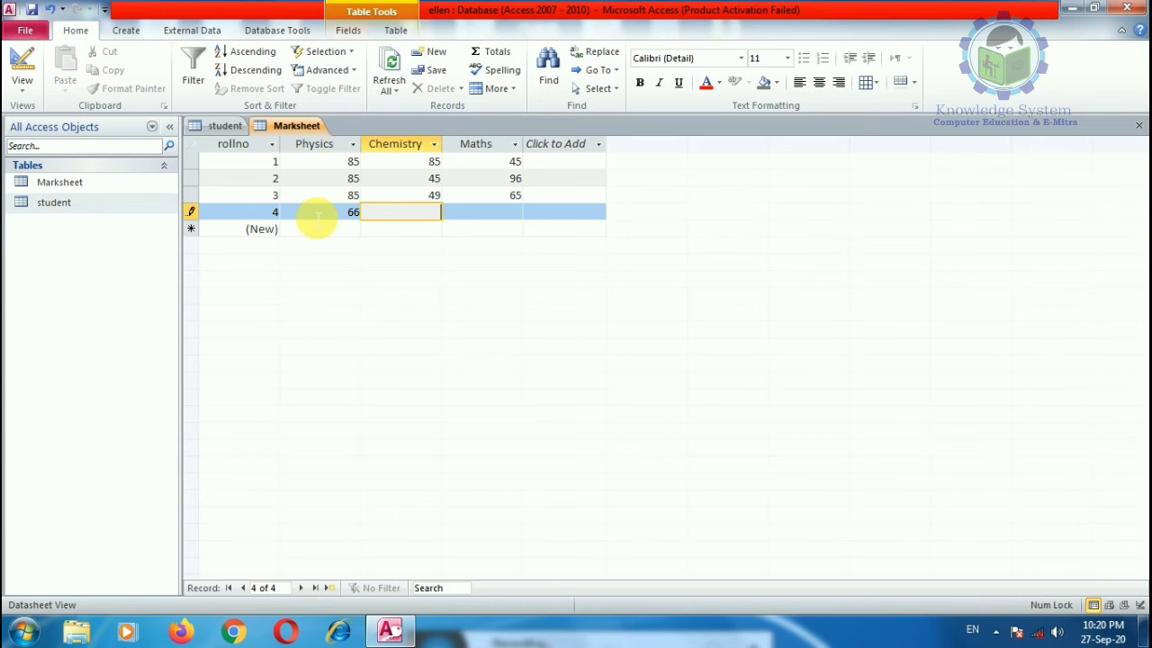
text(69)
key(Tab)
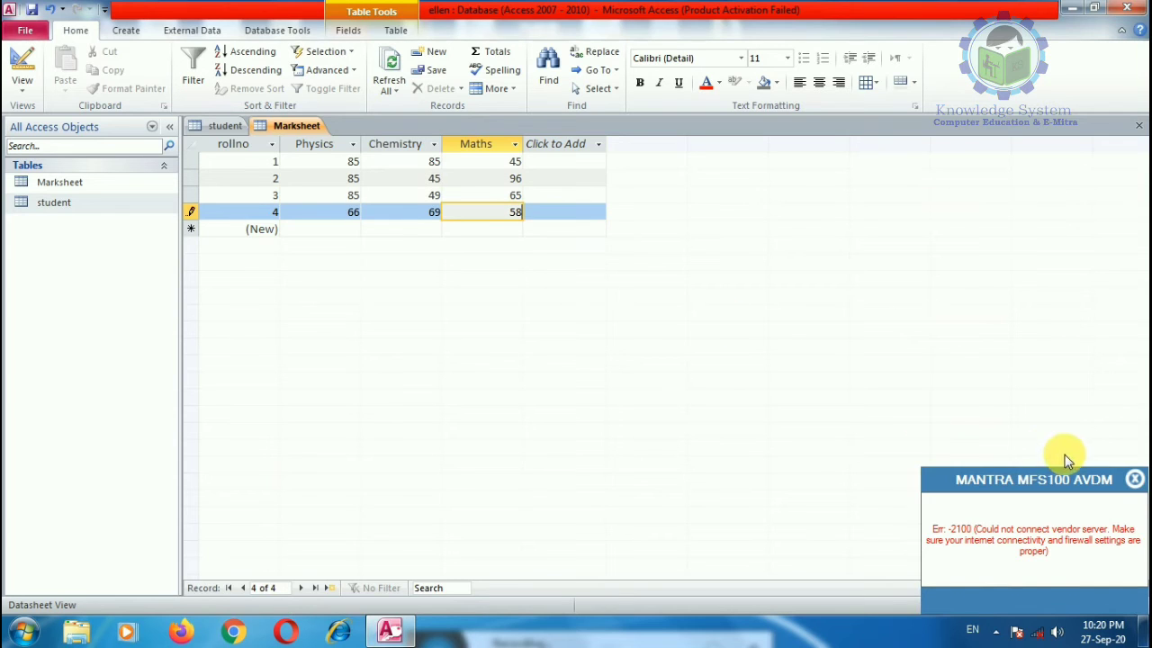
Step: Dismiss the MANTRA error notice and open the Relationships window from Database Tools
click(1135, 480)
click(71, 185)
click(68, 204)
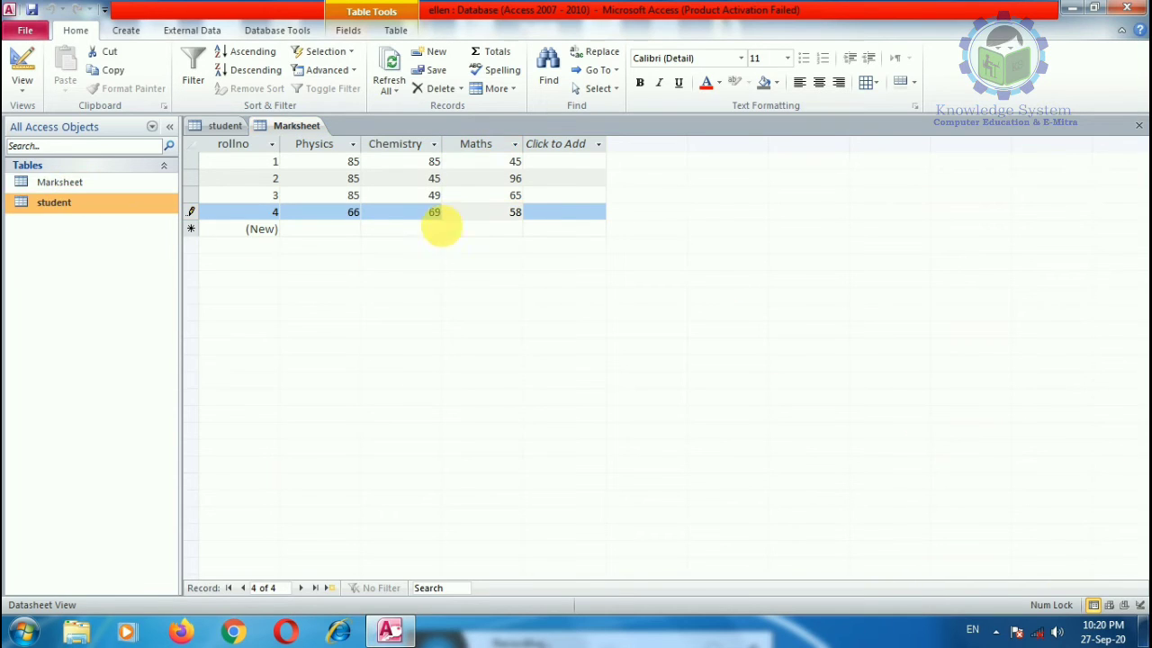
click(486, 213)
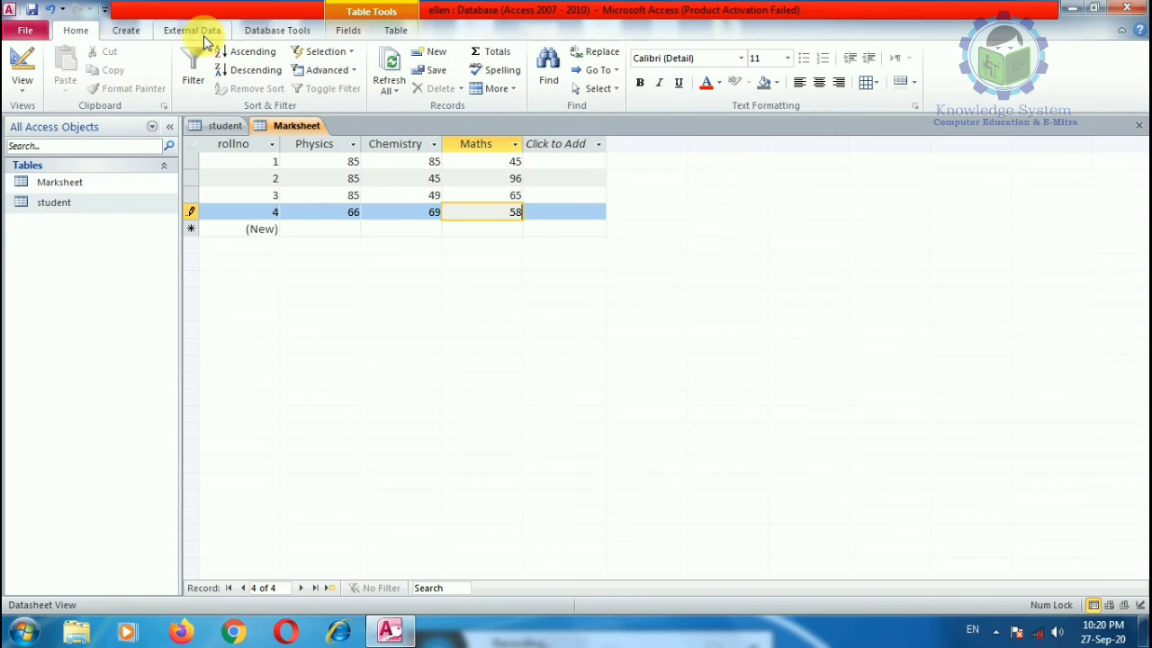
click(128, 30)
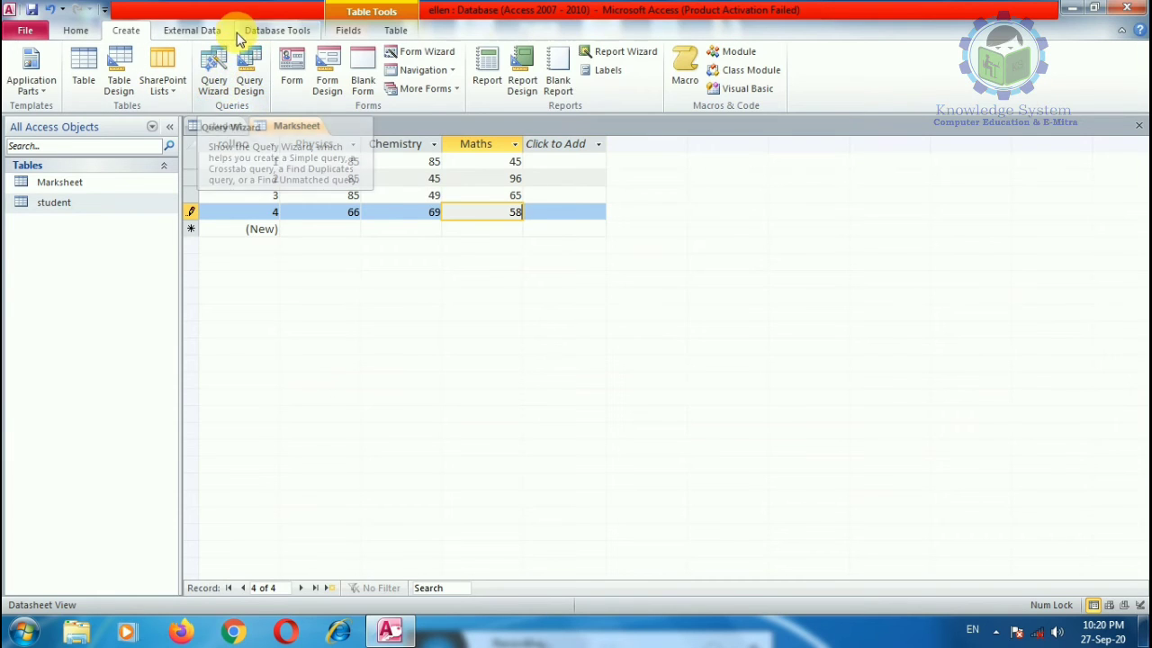
click(198, 29)
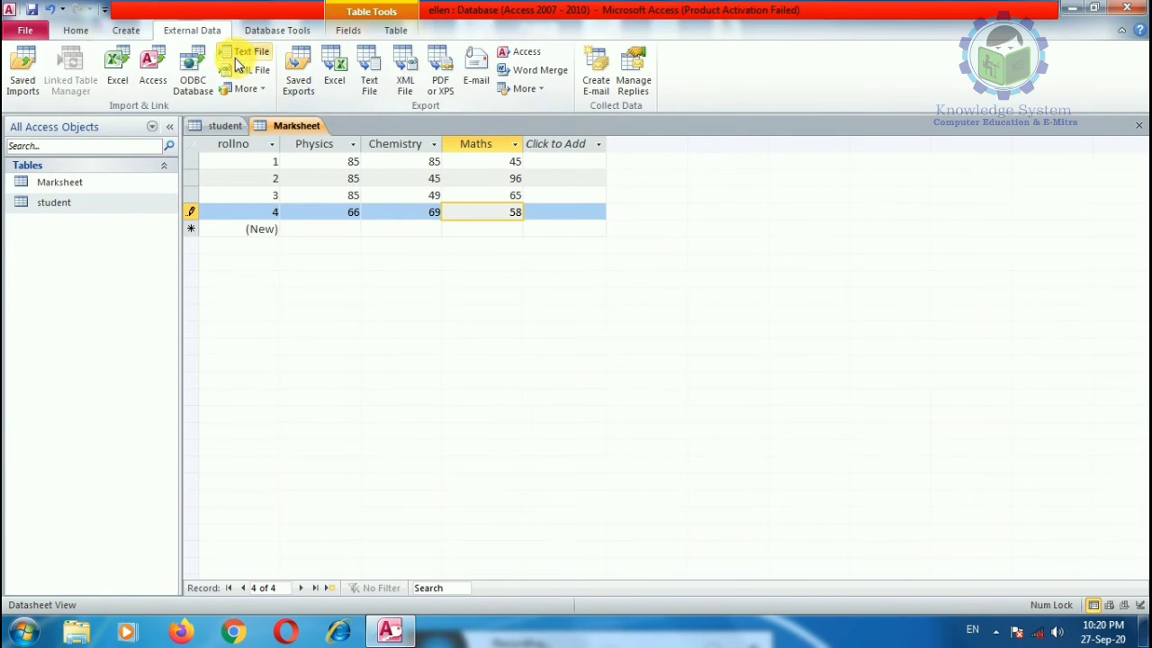
click(268, 32)
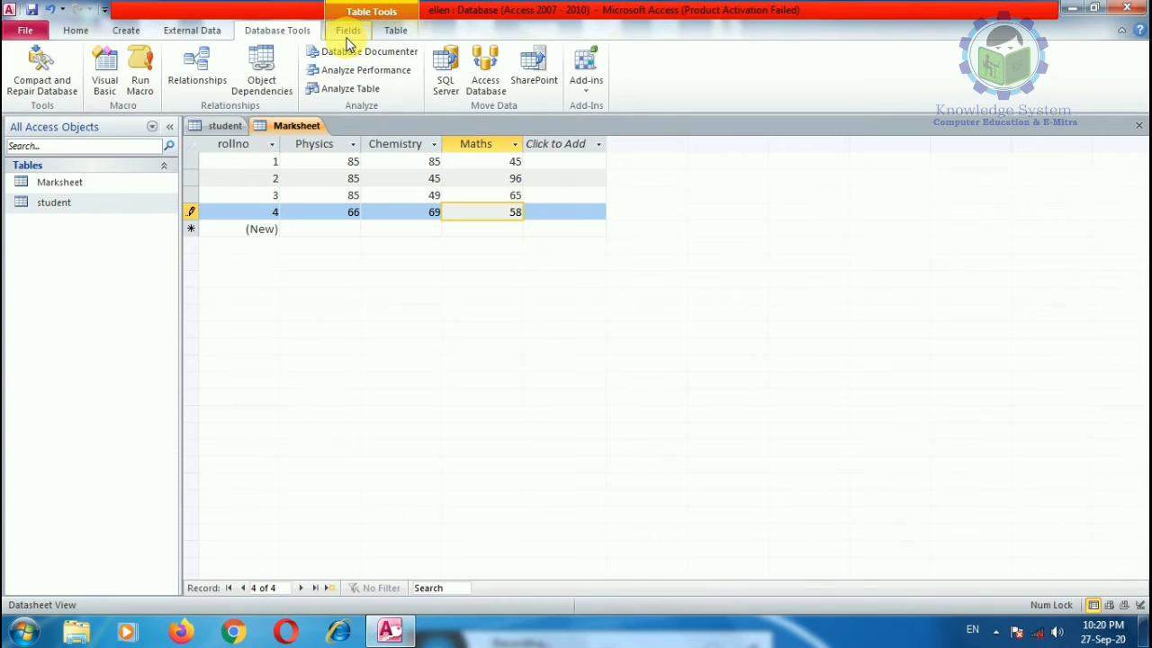
click(198, 76)
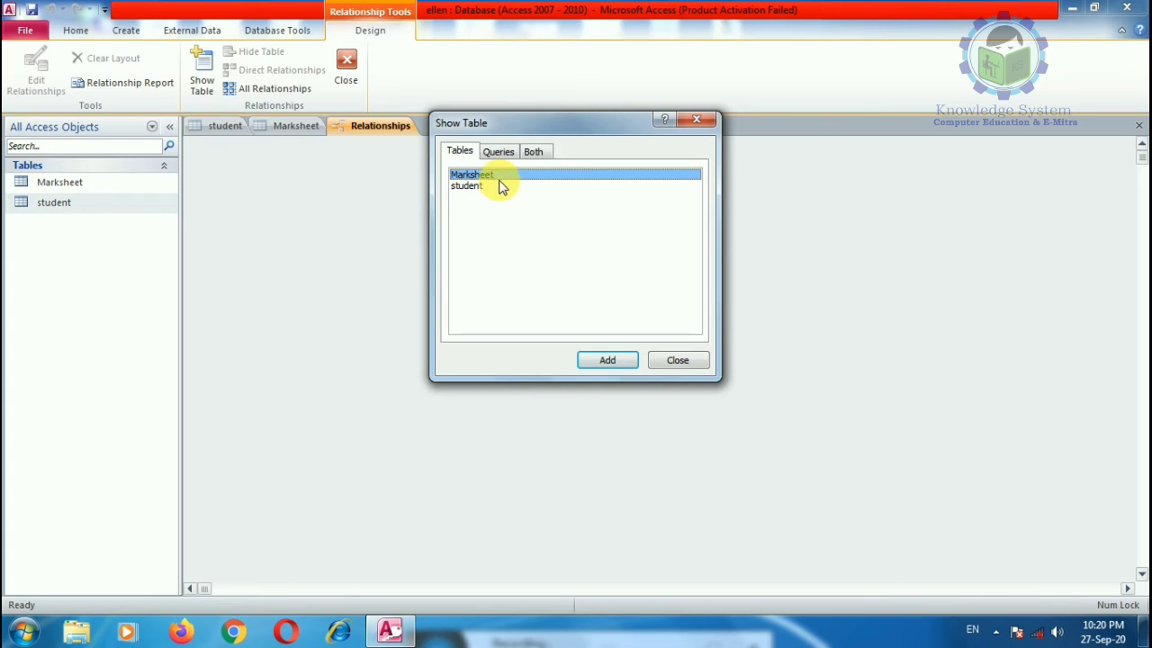
Step: Add Marksheet and student to the relationships layout and drag Marksheet's rollno onto student's rollno
click(606, 360)
click(466, 186)
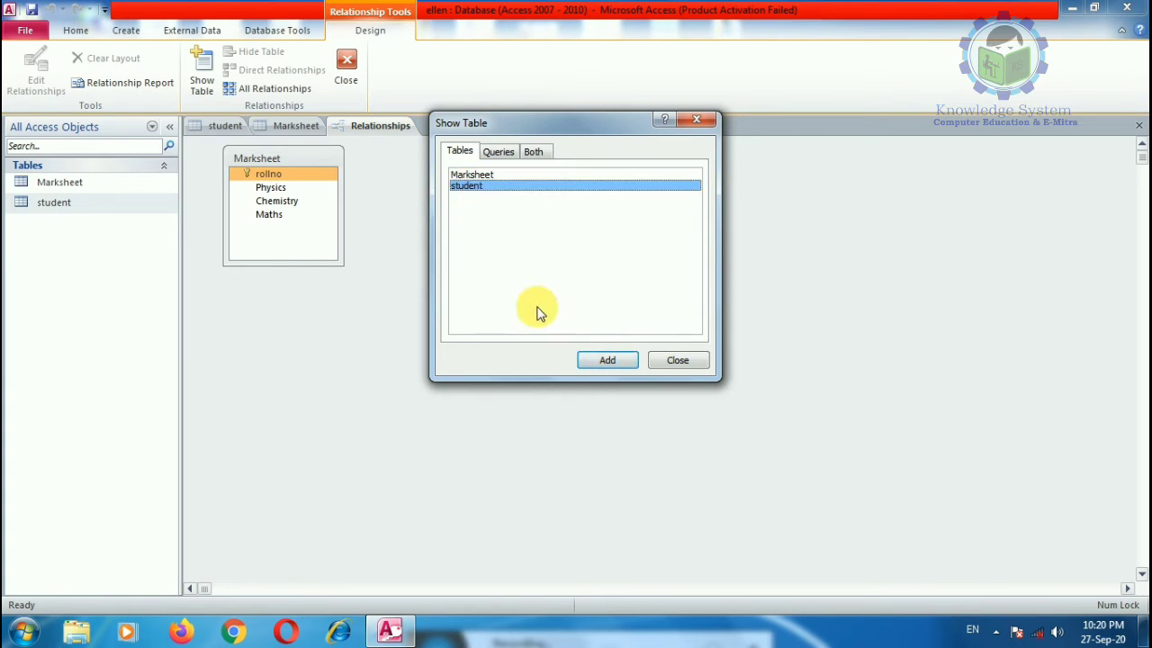
click(600, 357)
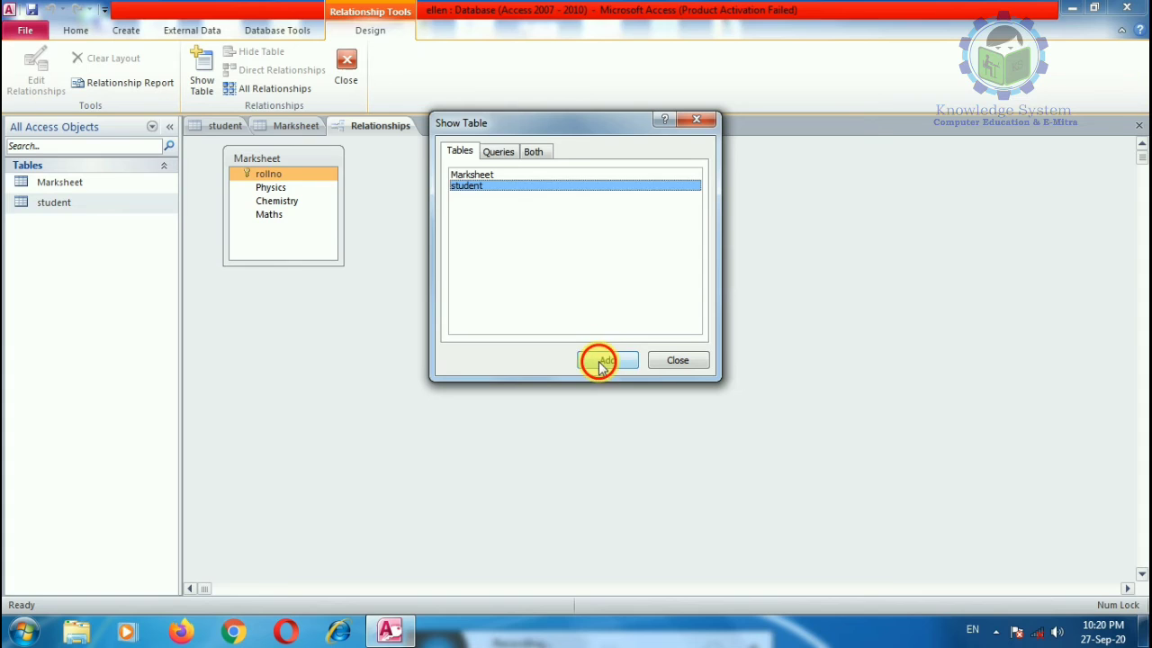
click(677, 362)
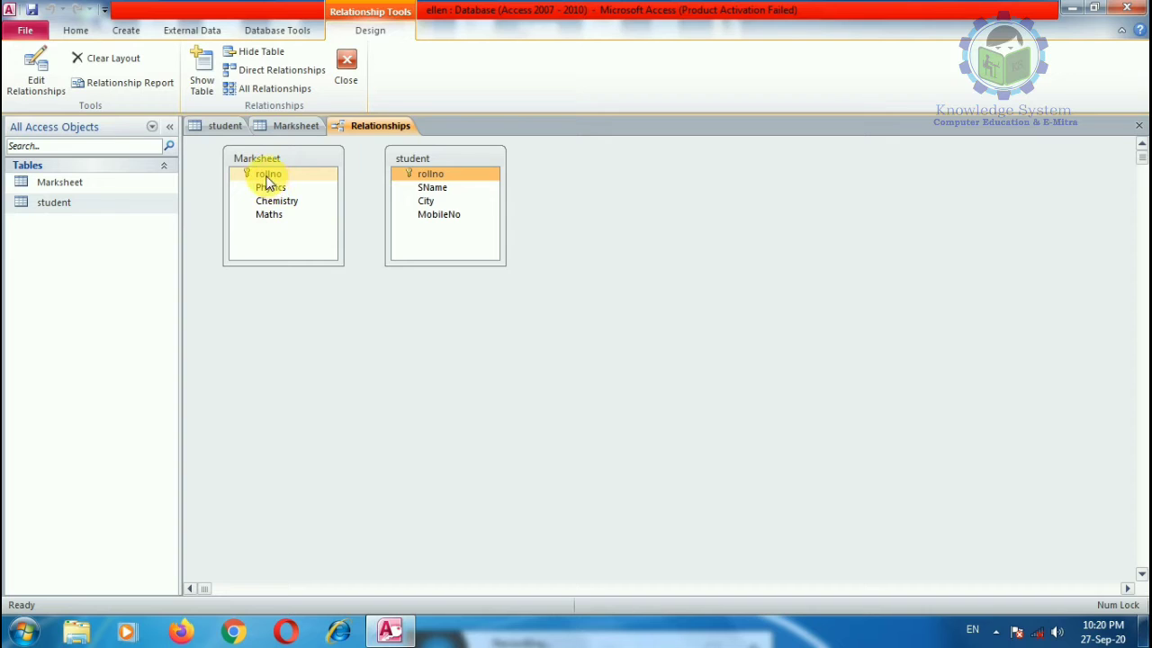
drag(268, 176, 397, 181)
drag(266, 175, 416, 175)
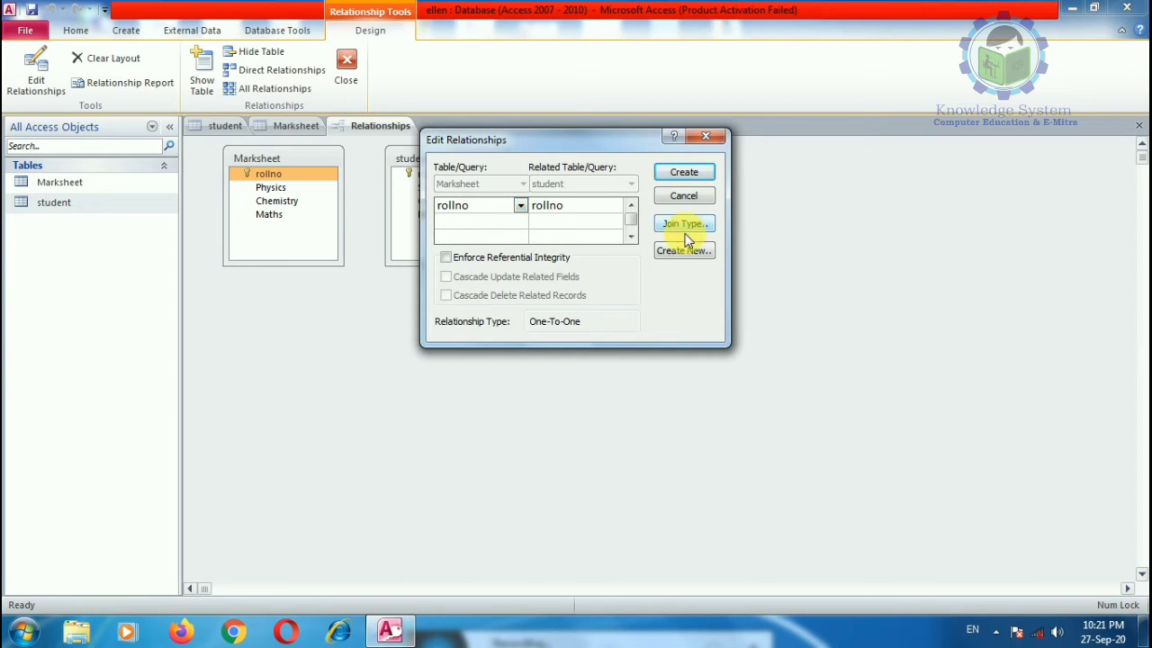
Step: Create the one-to-one rollno relationship and arrange student to the left of Marksheet
click(685, 171)
click(411, 172)
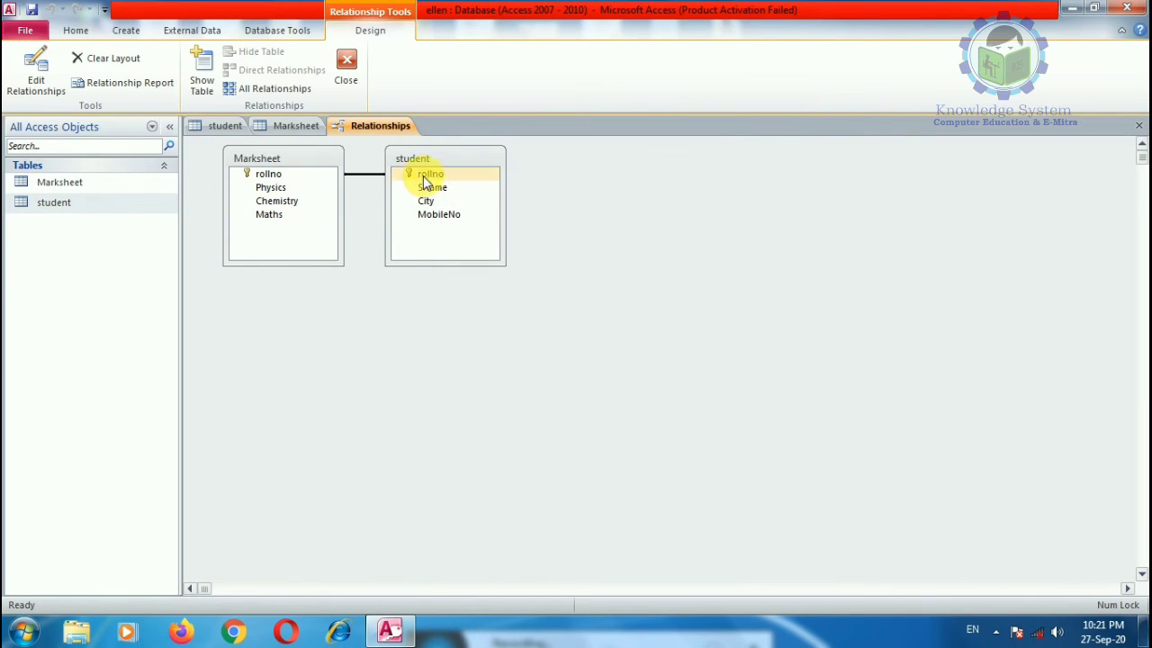
drag(442, 159, 685, 210)
drag(441, 318, 426, 354)
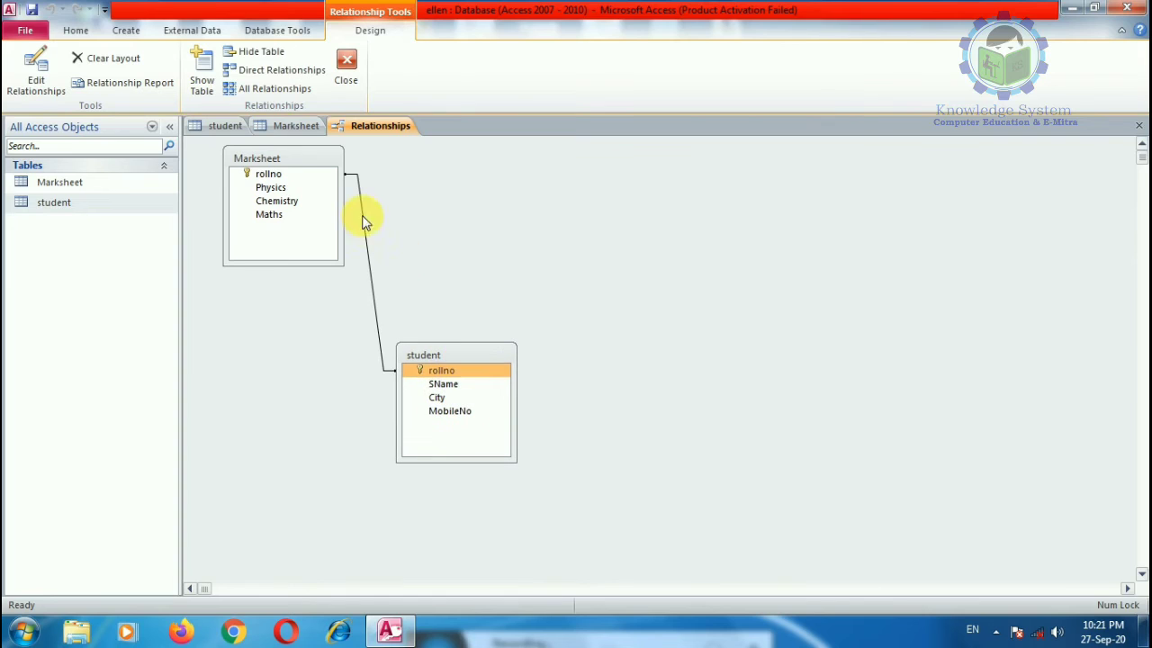
drag(270, 158, 756, 393)
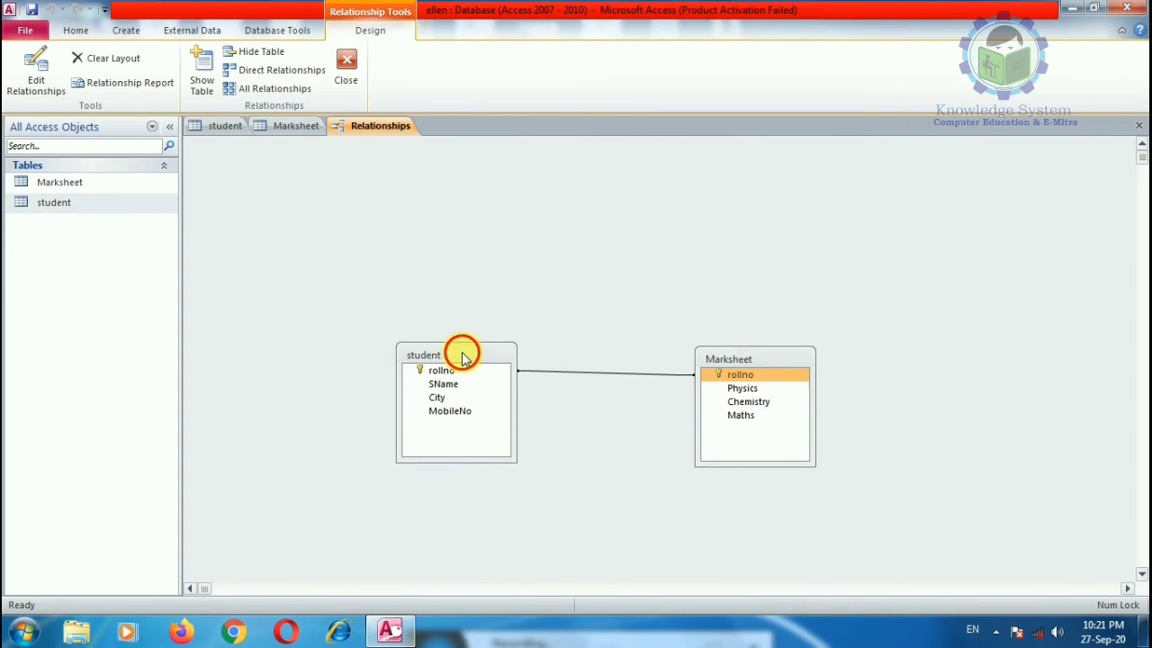
drag(460, 352, 379, 205)
drag(772, 361, 642, 241)
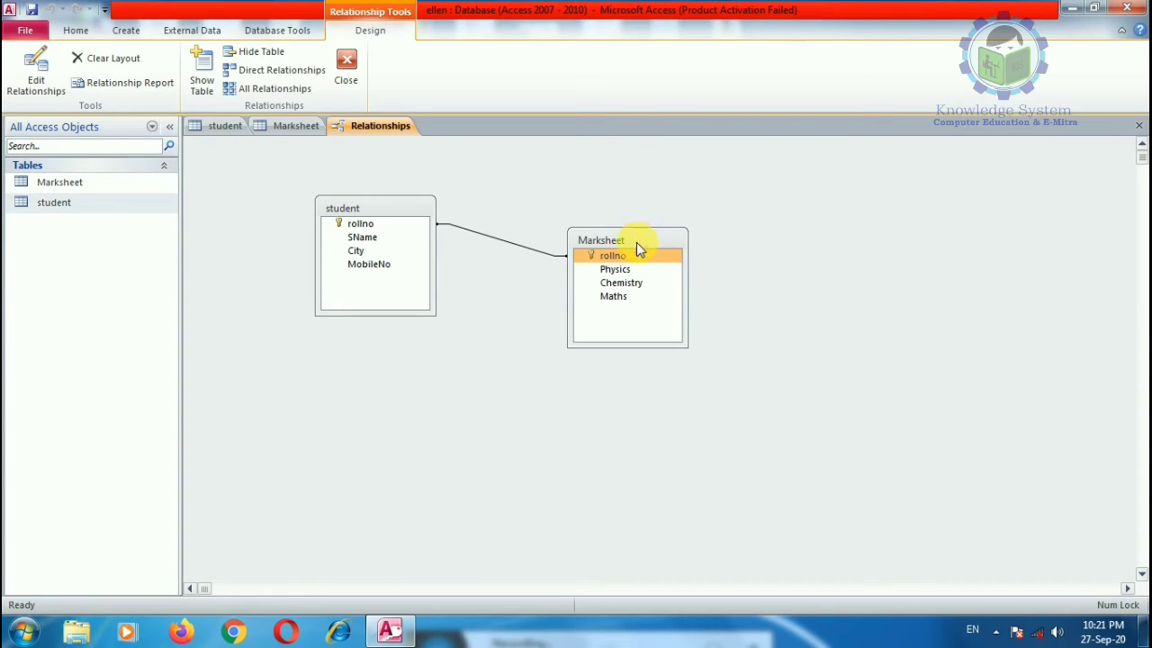
drag(621, 238, 573, 268)
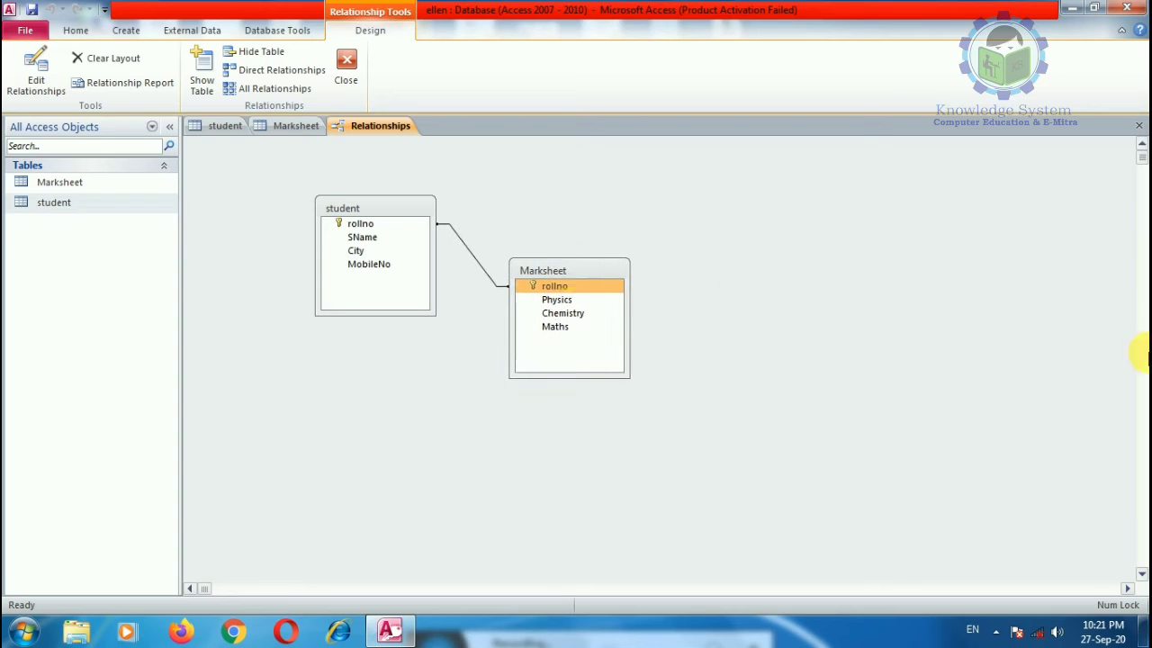
Step: Add a second copy of Marksheet, Marksheet_1, to the relationships diagram
click(127, 82)
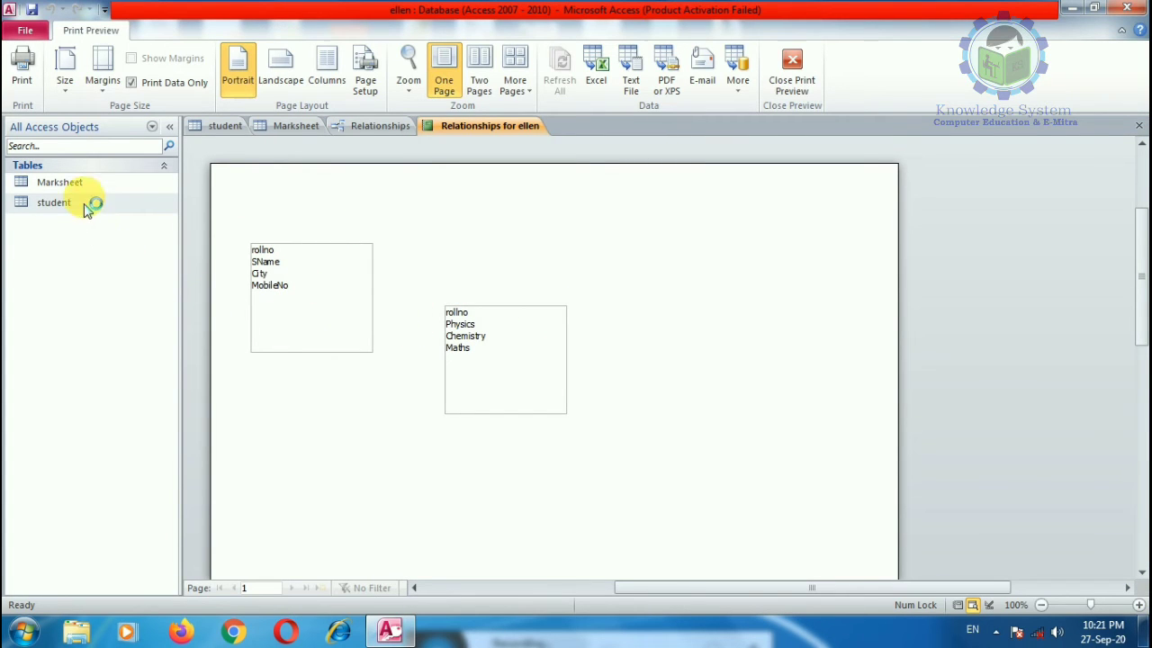
click(296, 126)
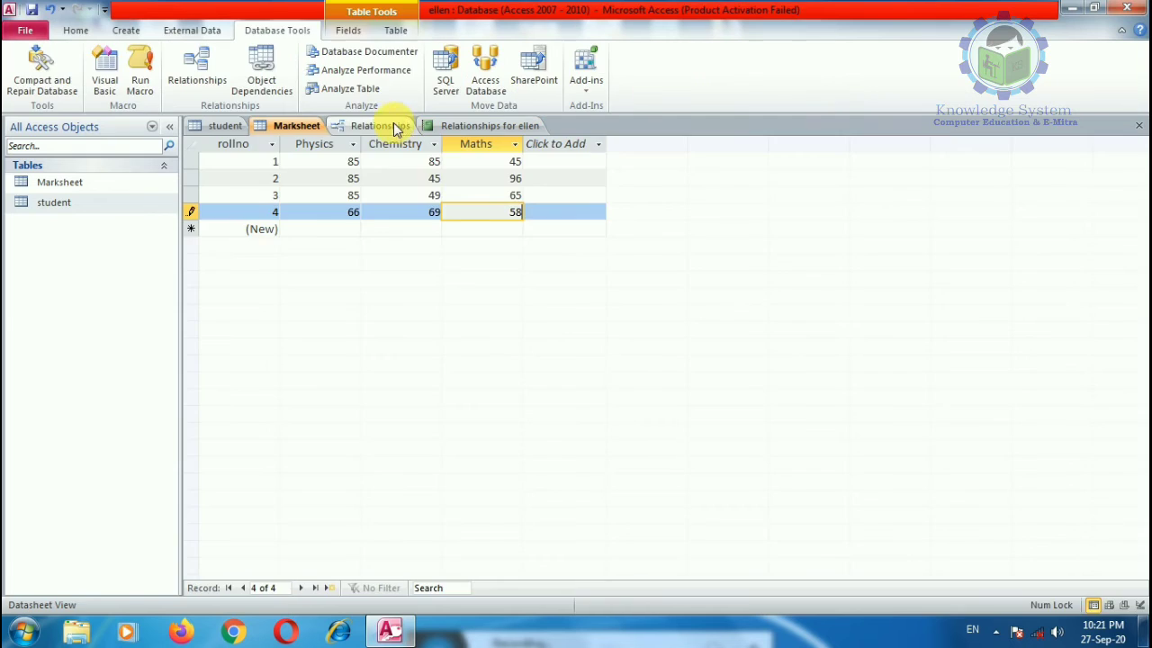
click(383, 126)
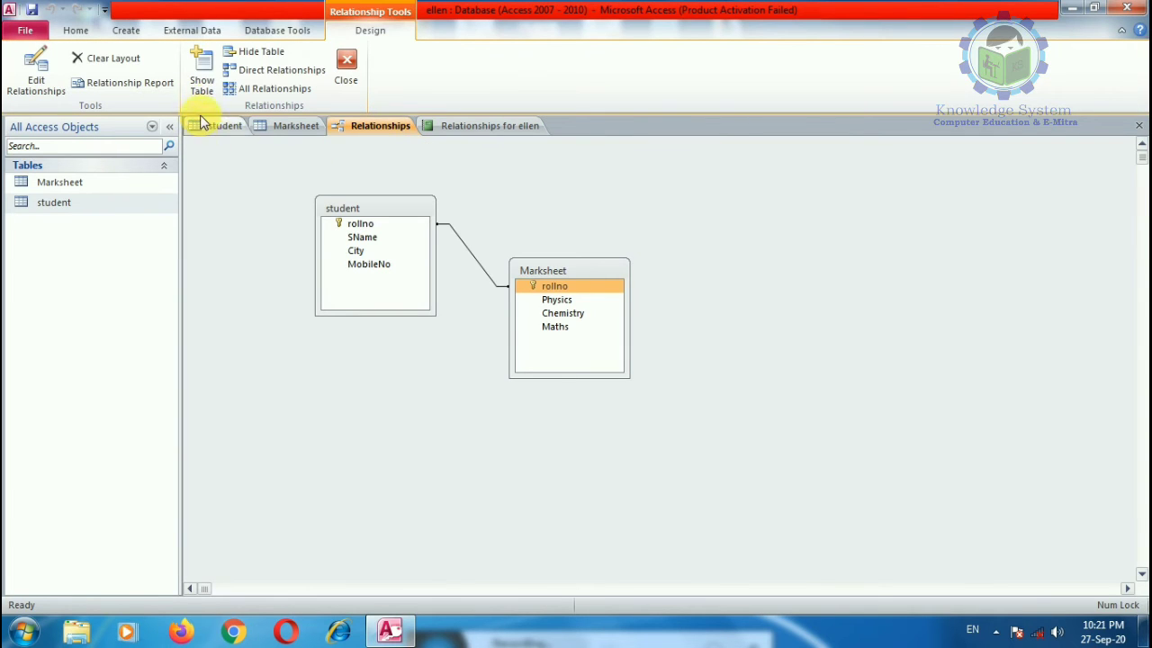
click(205, 84)
click(607, 358)
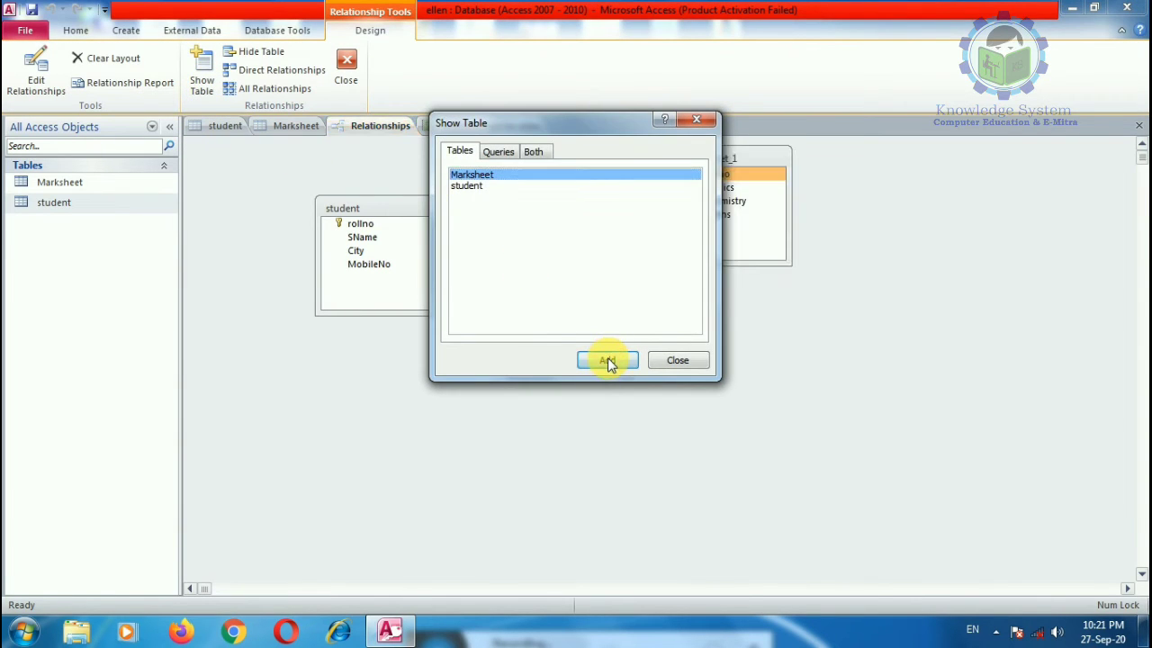
click(677, 361)
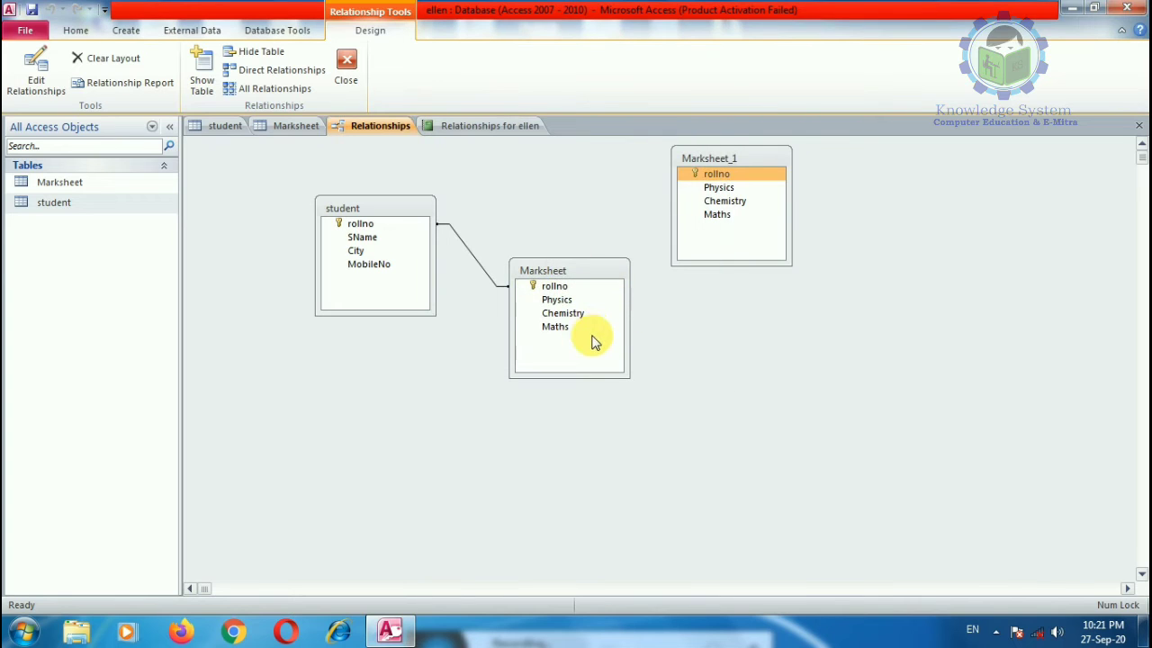
drag(726, 159, 770, 232)
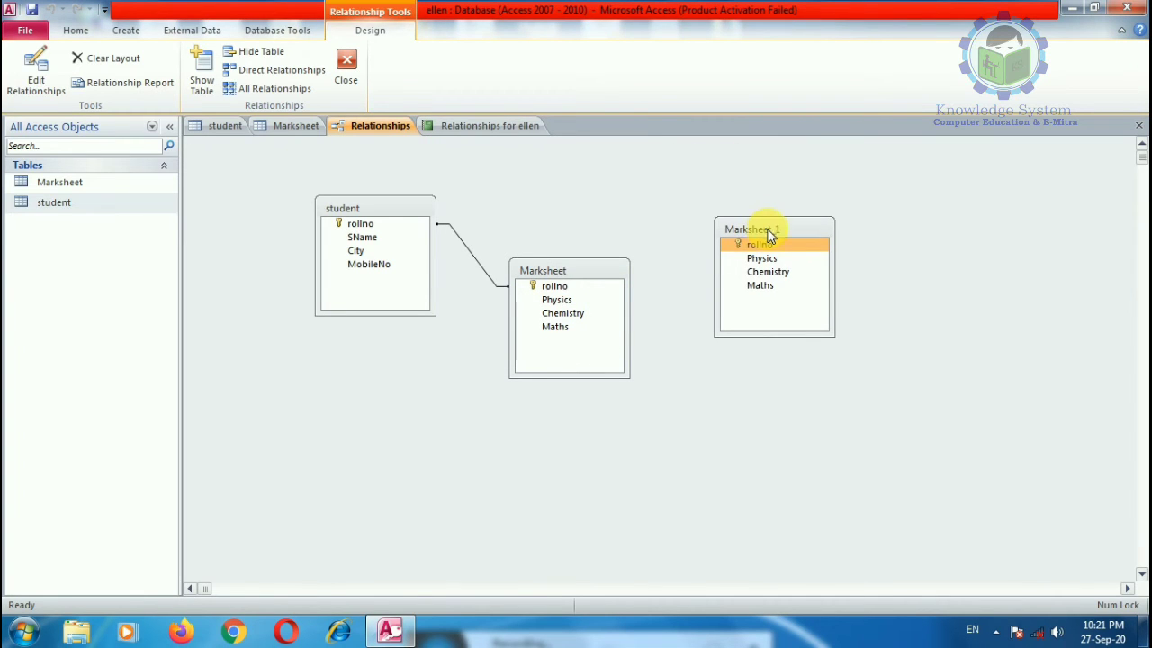
Step: Open the Relationships for ellen report and leave print preview to show Report1 in design
click(60, 204)
click(76, 29)
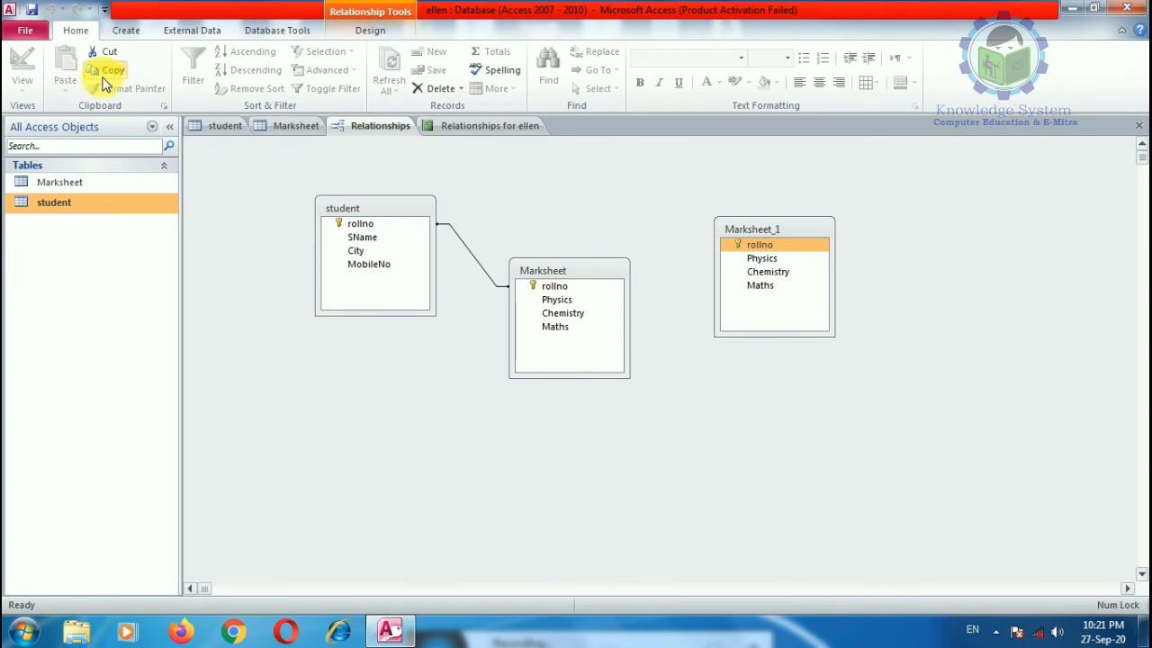
click(487, 127)
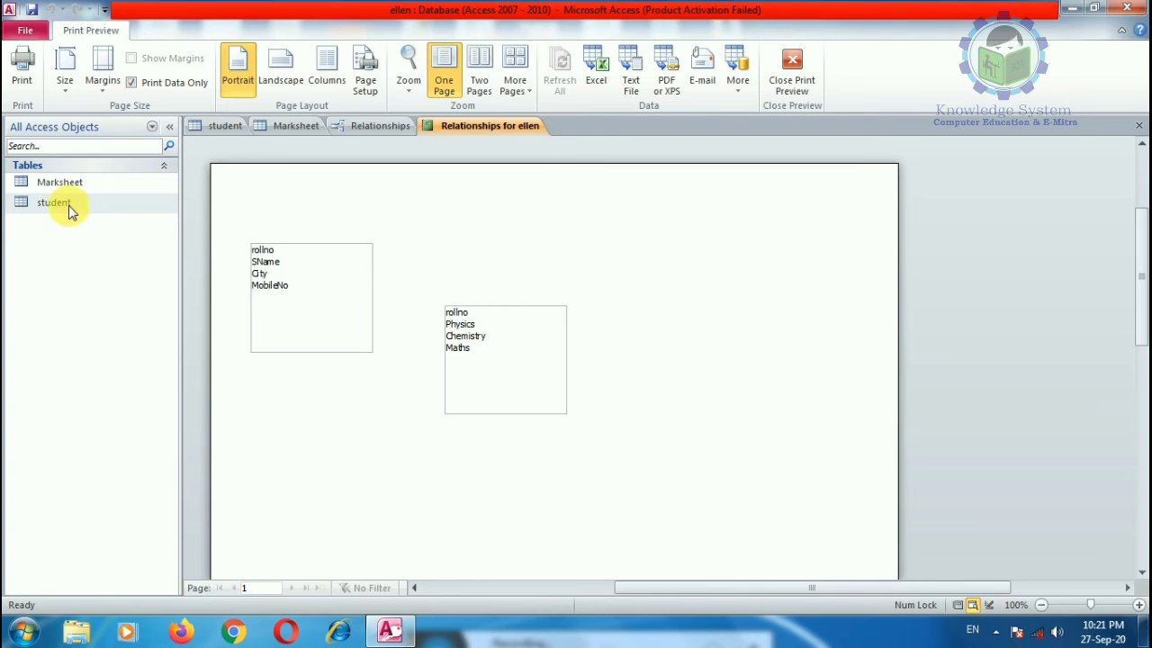
click(785, 86)
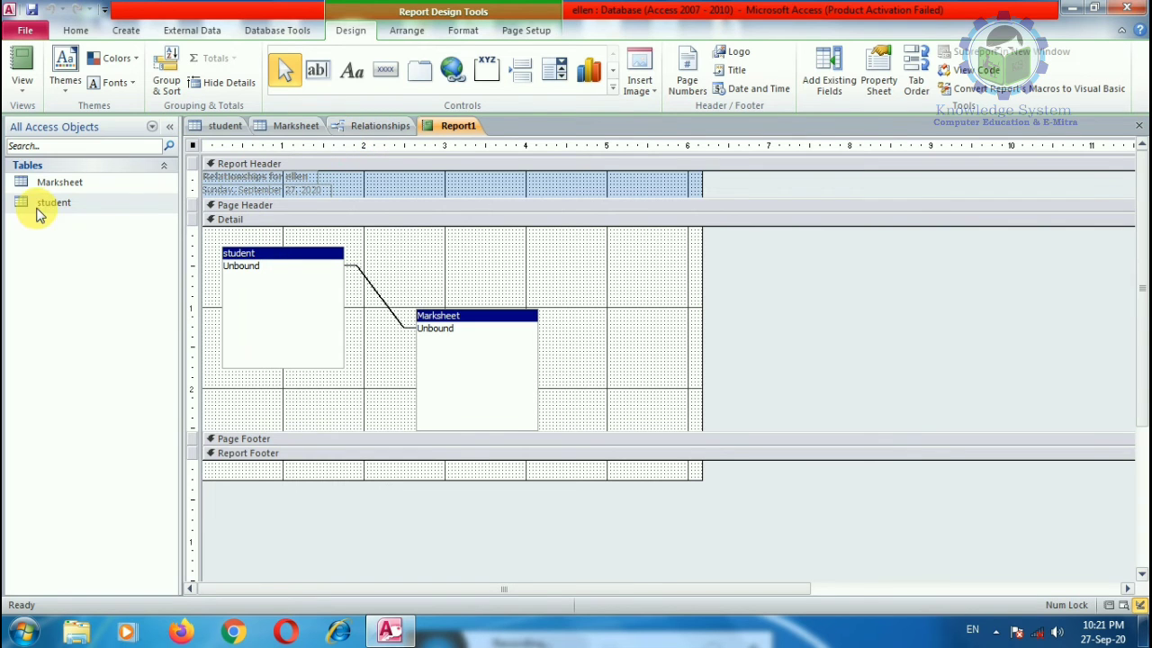
click(46, 183)
click(124, 30)
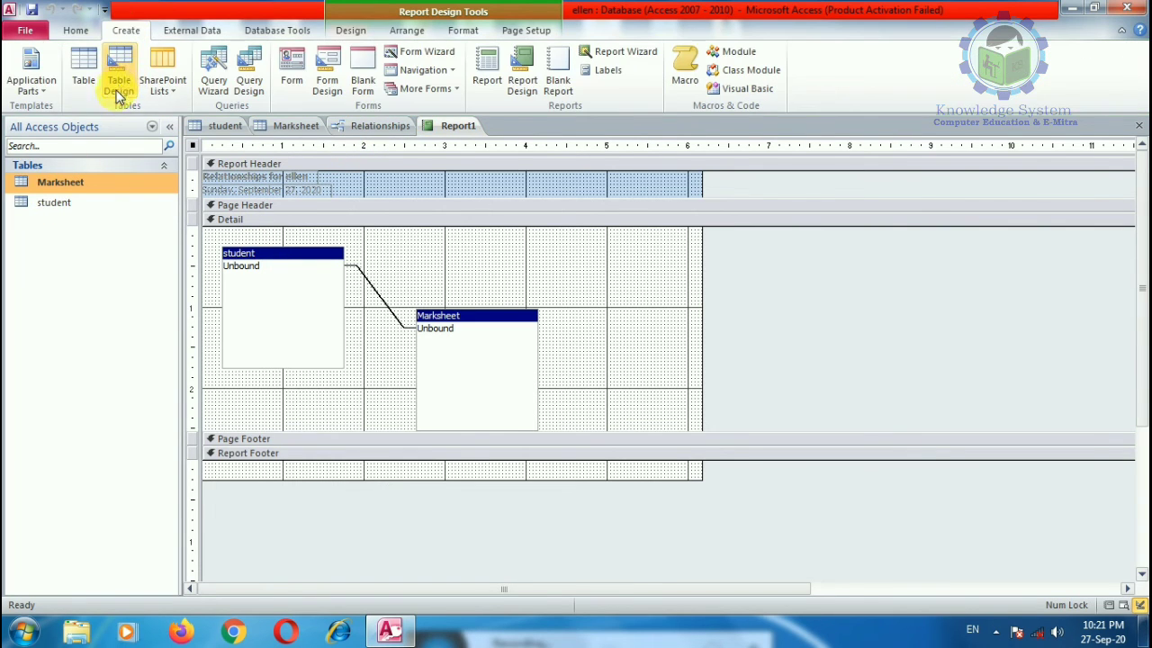
Step: Create a blank Table1, try deleting it, and dismiss the cannot-delete message
click(84, 79)
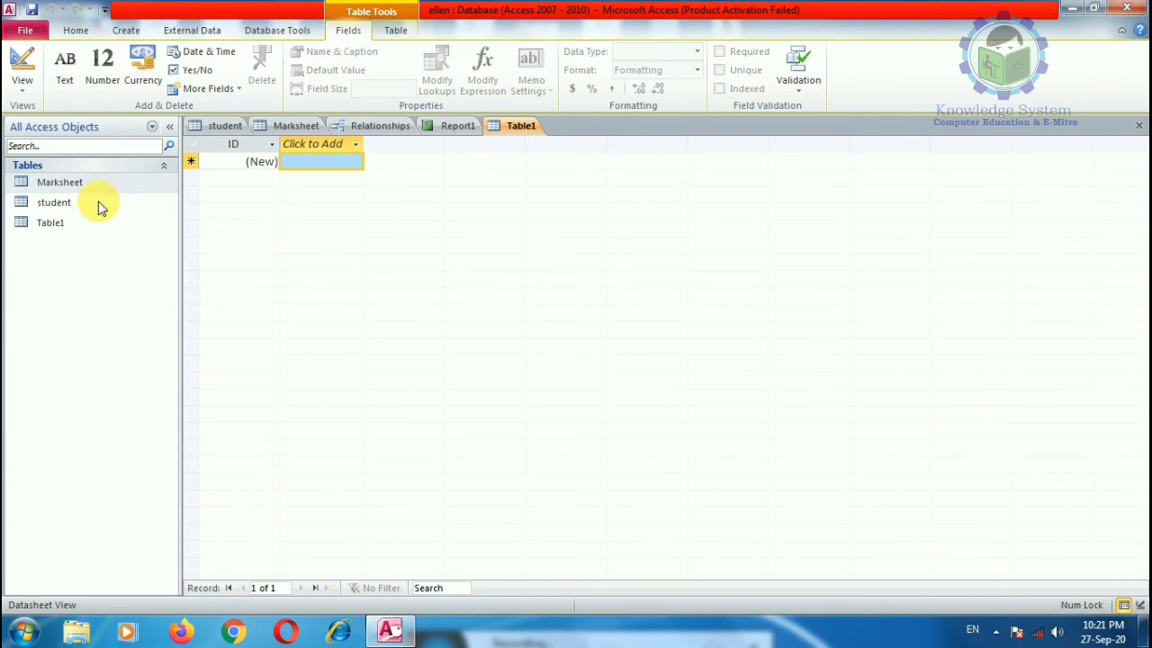
right_click(47, 223)
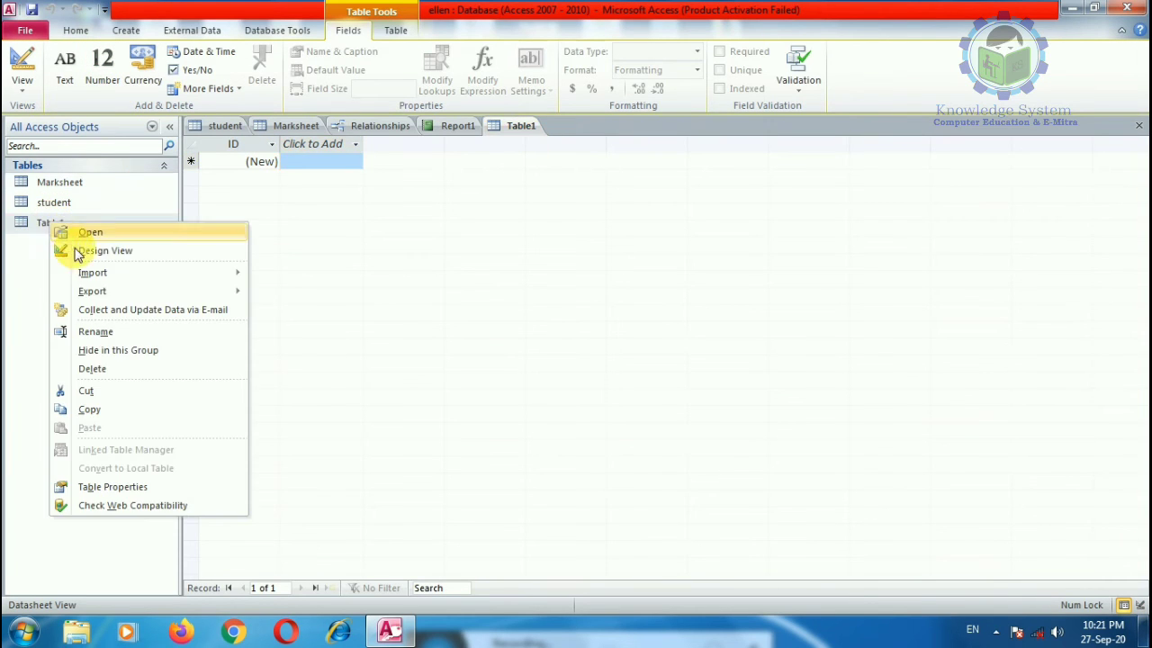
click(94, 369)
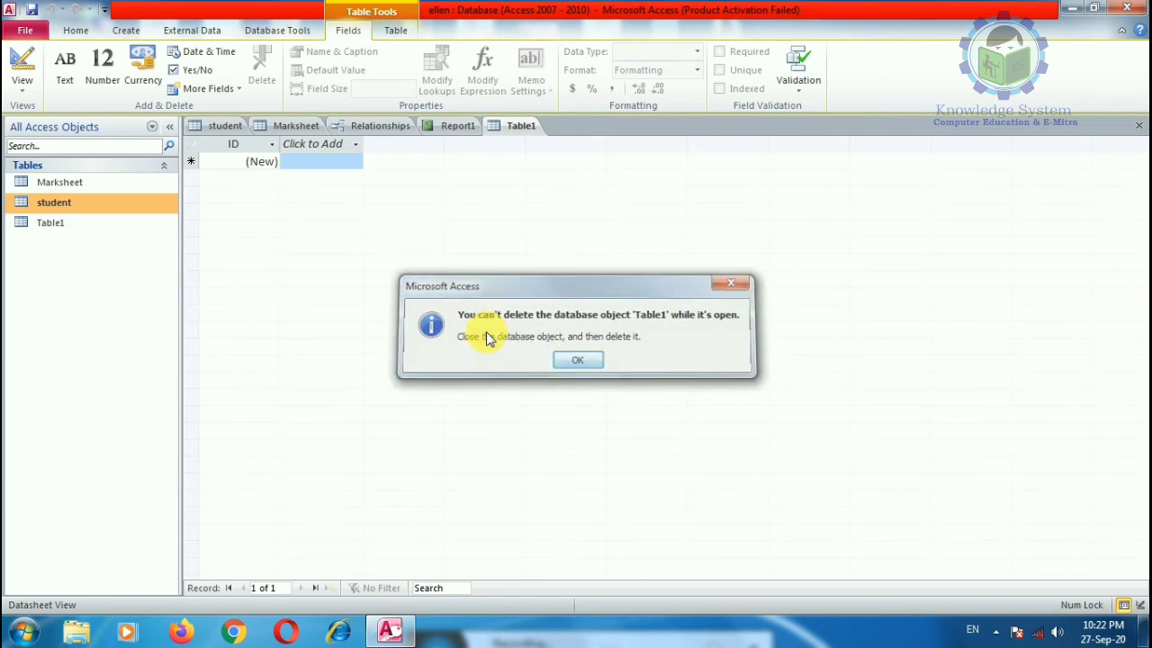
key(Return)
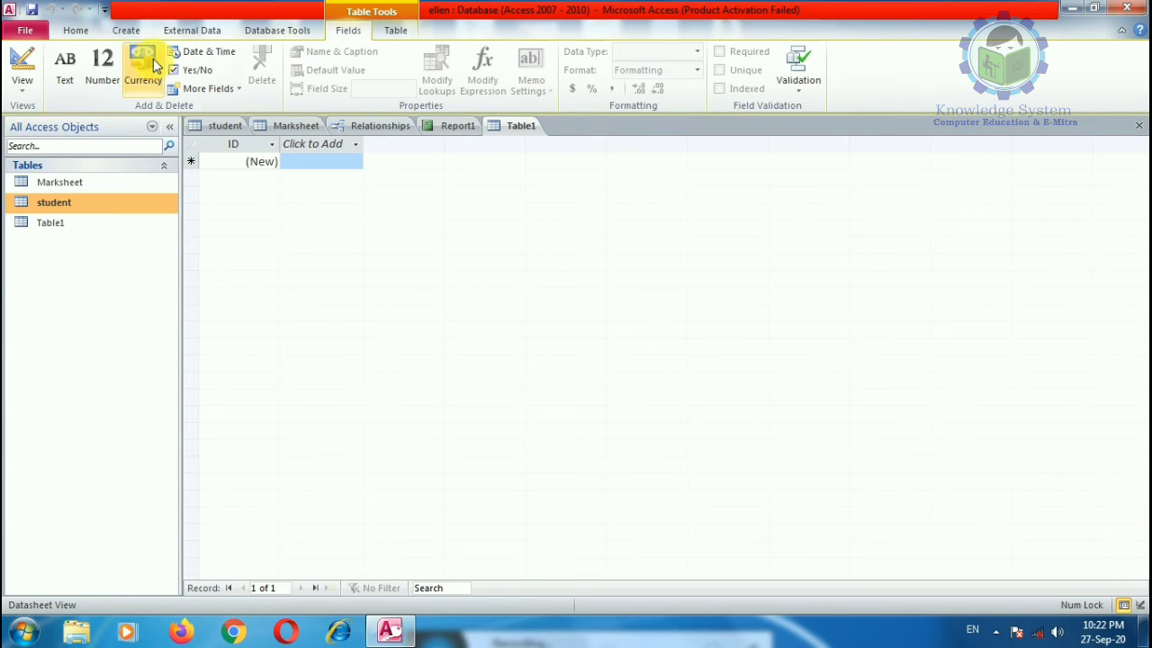
Step: Build the MarkRecord detail query with all student and Marksheet fields using the Simple Query Wizard
click(126, 29)
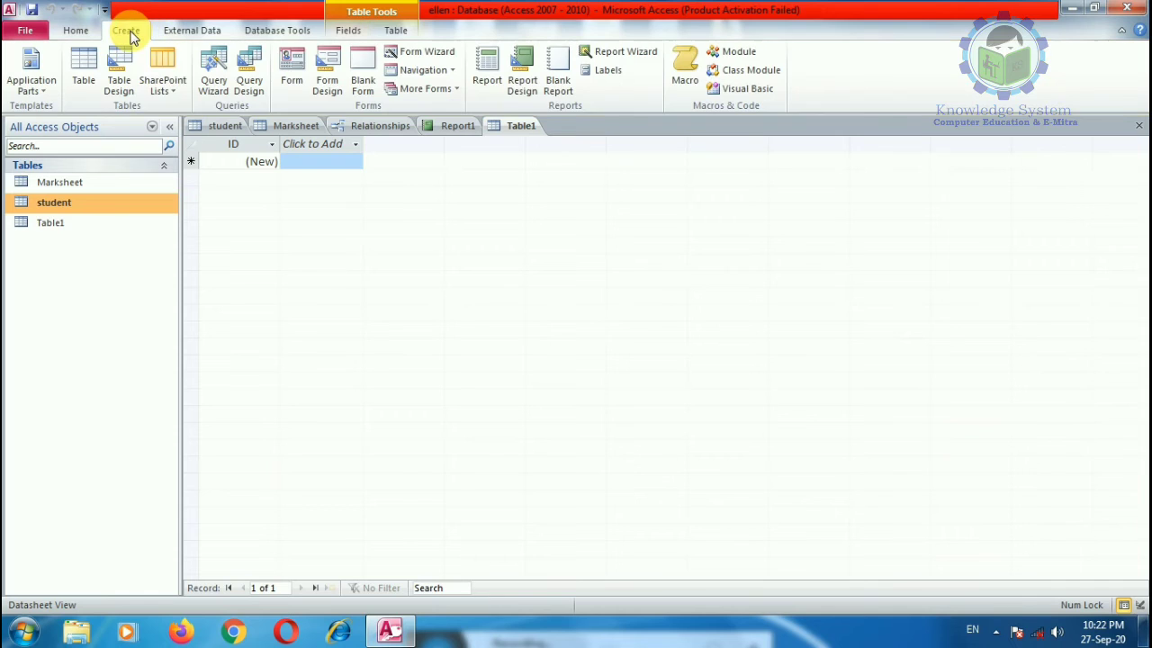
click(215, 82)
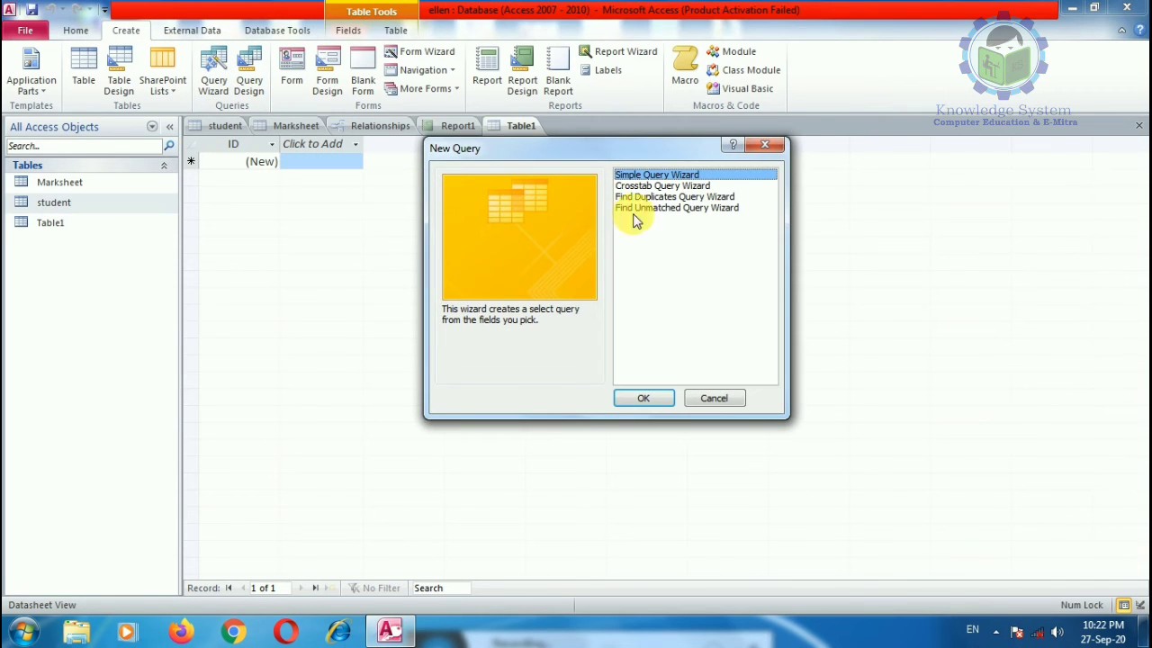
click(646, 394)
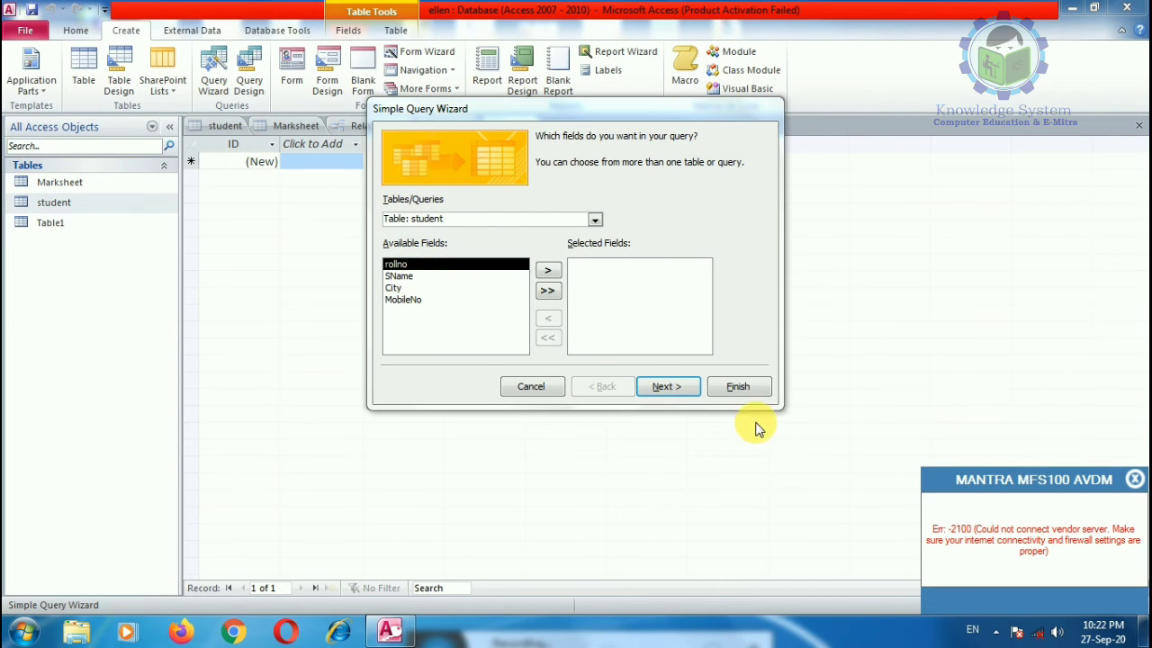
click(548, 290)
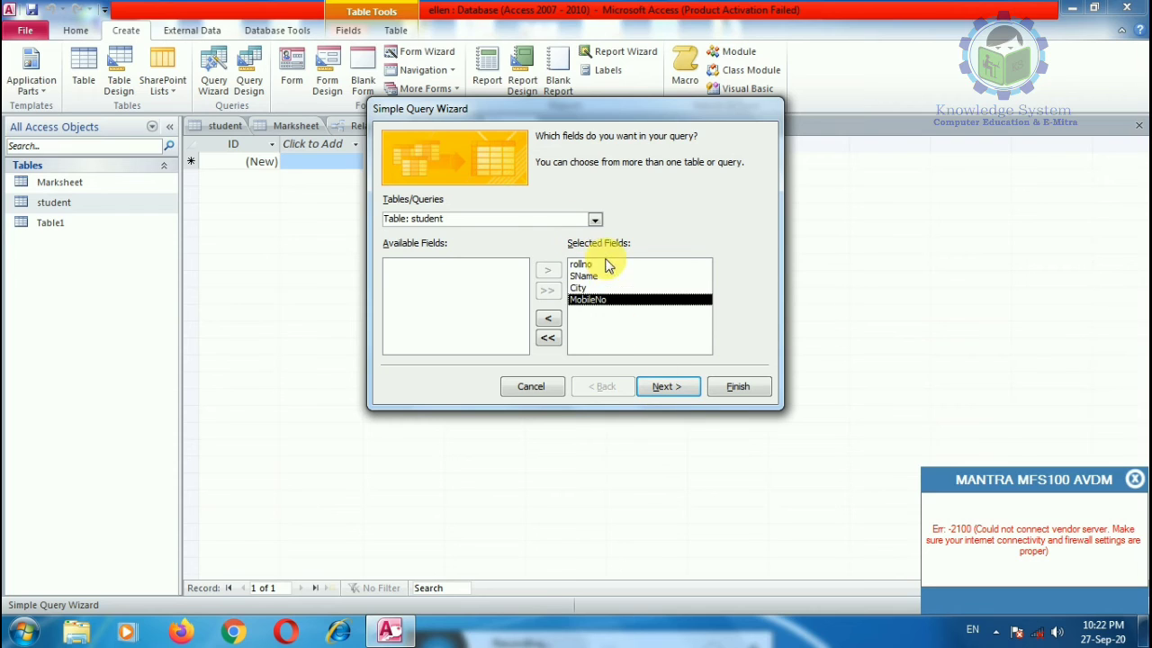
click(594, 221)
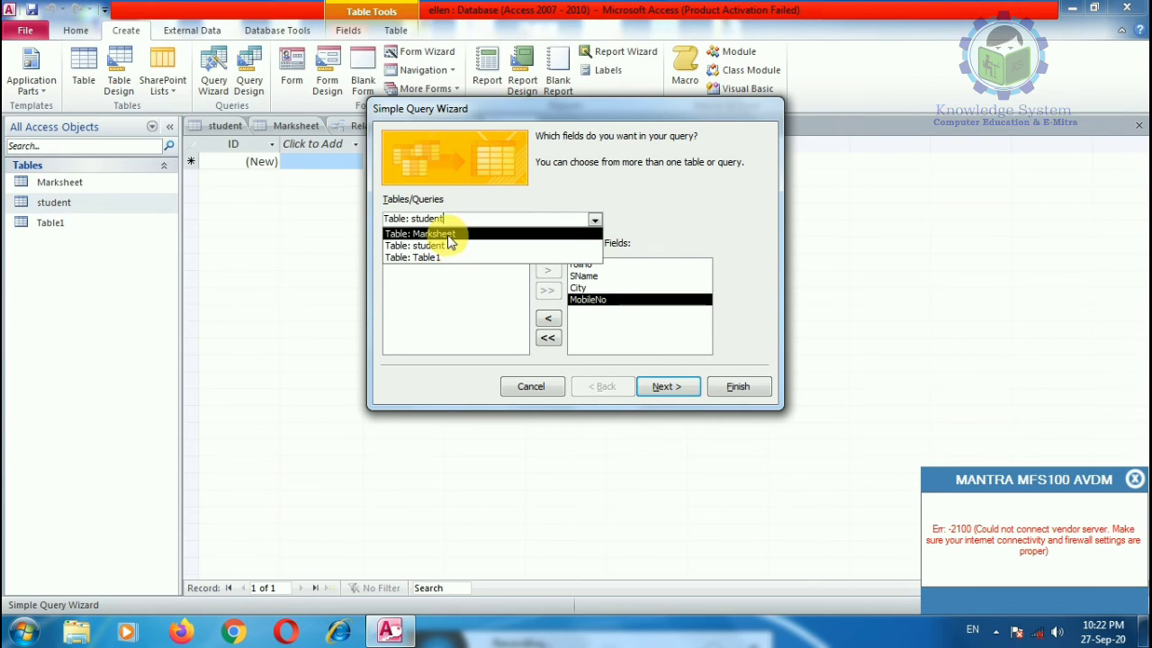
click(432, 233)
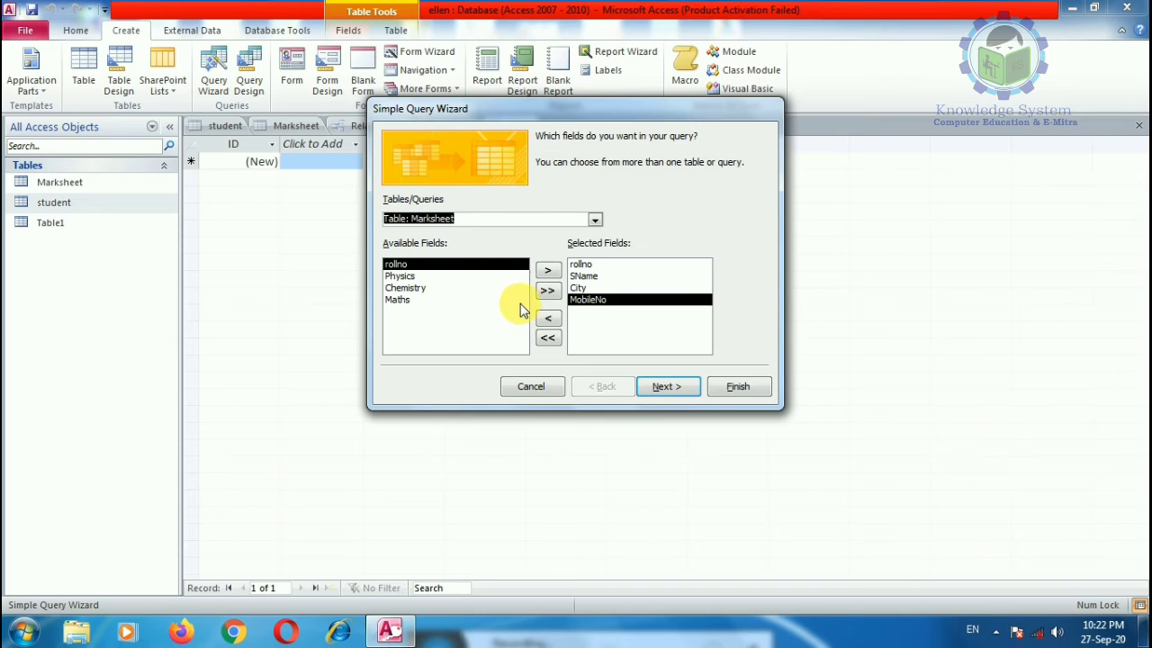
click(547, 294)
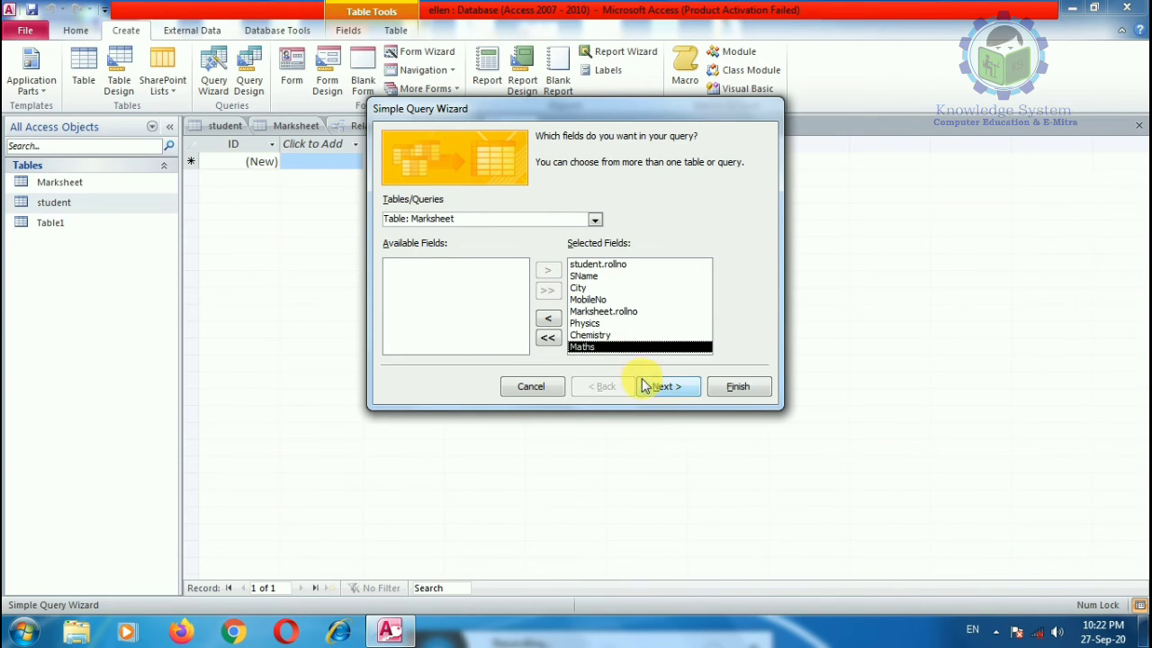
click(669, 387)
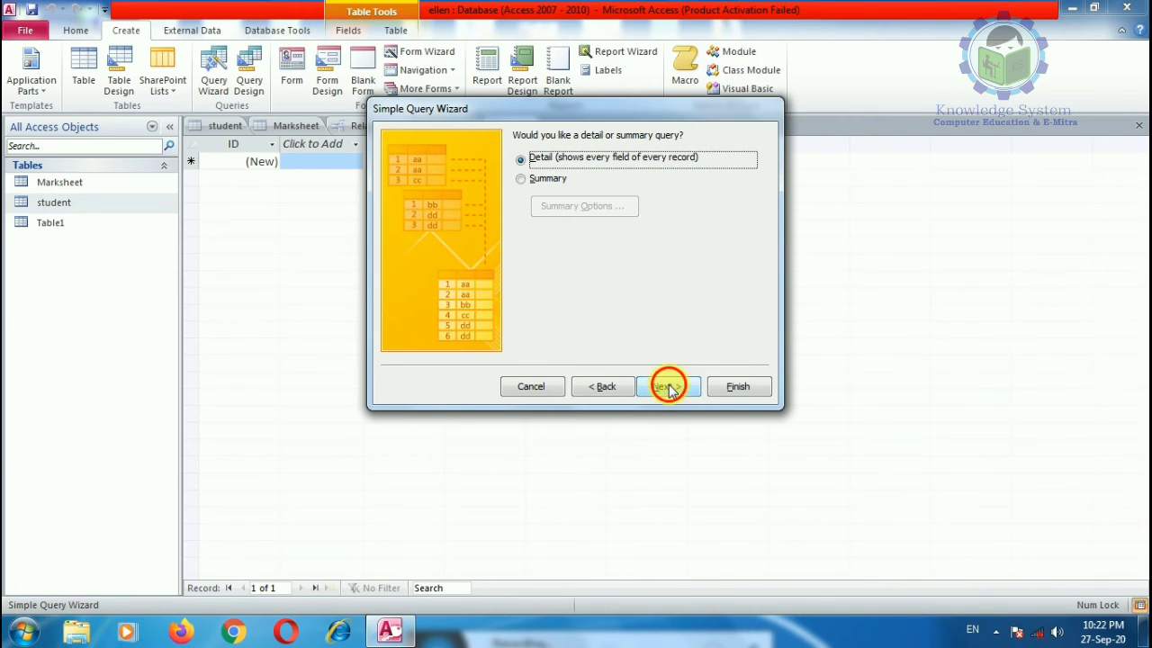
click(669, 387)
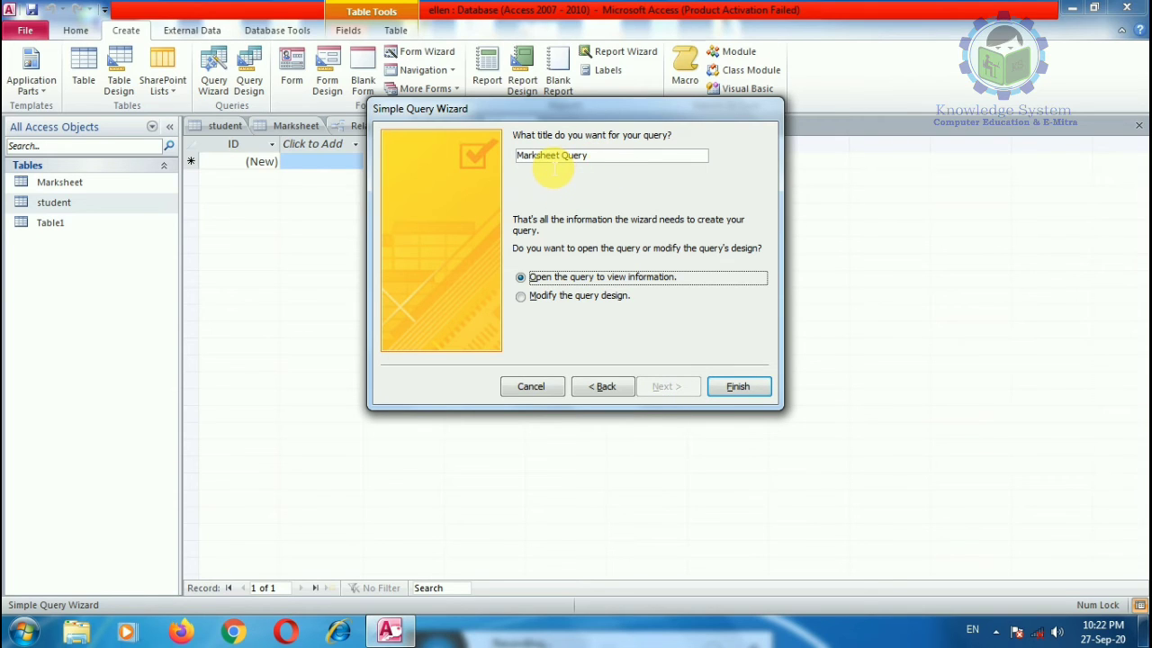
click(609, 159)
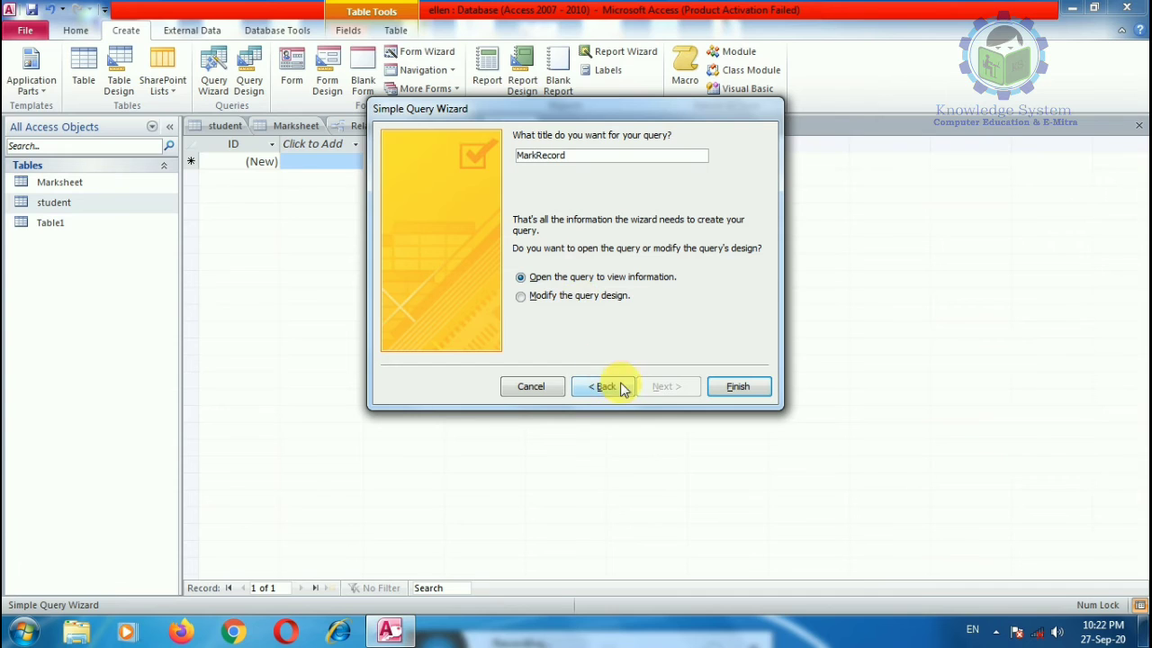
click(738, 386)
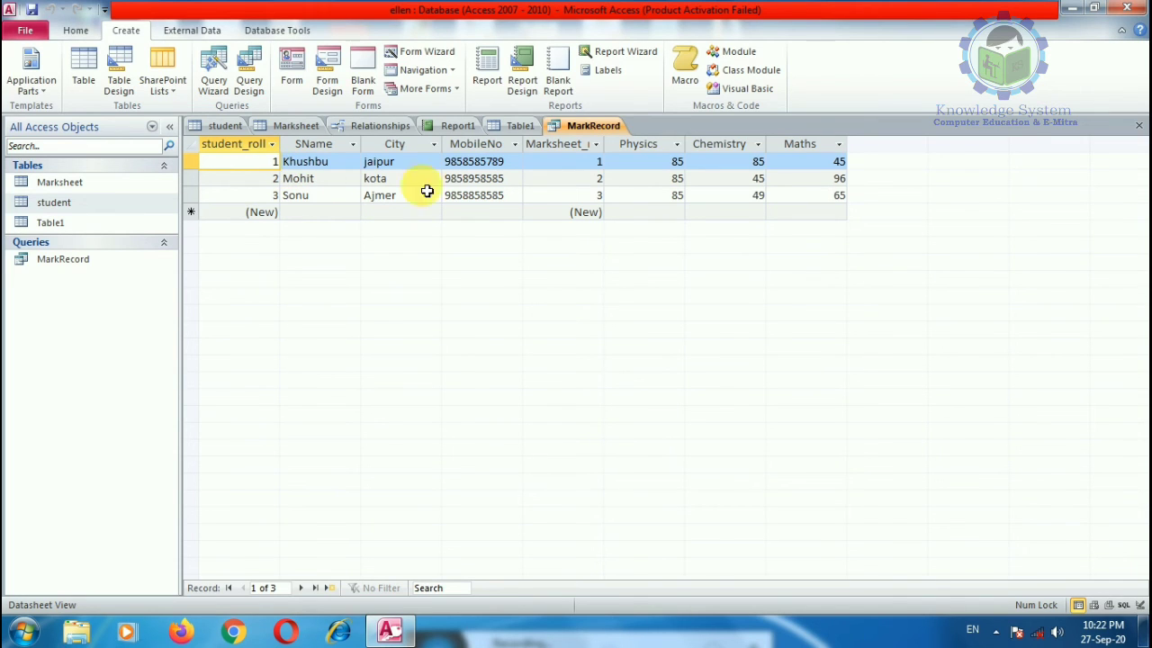
Step: Check the Marksheet_rollno filter and column menus without changes, then view Report1
click(595, 145)
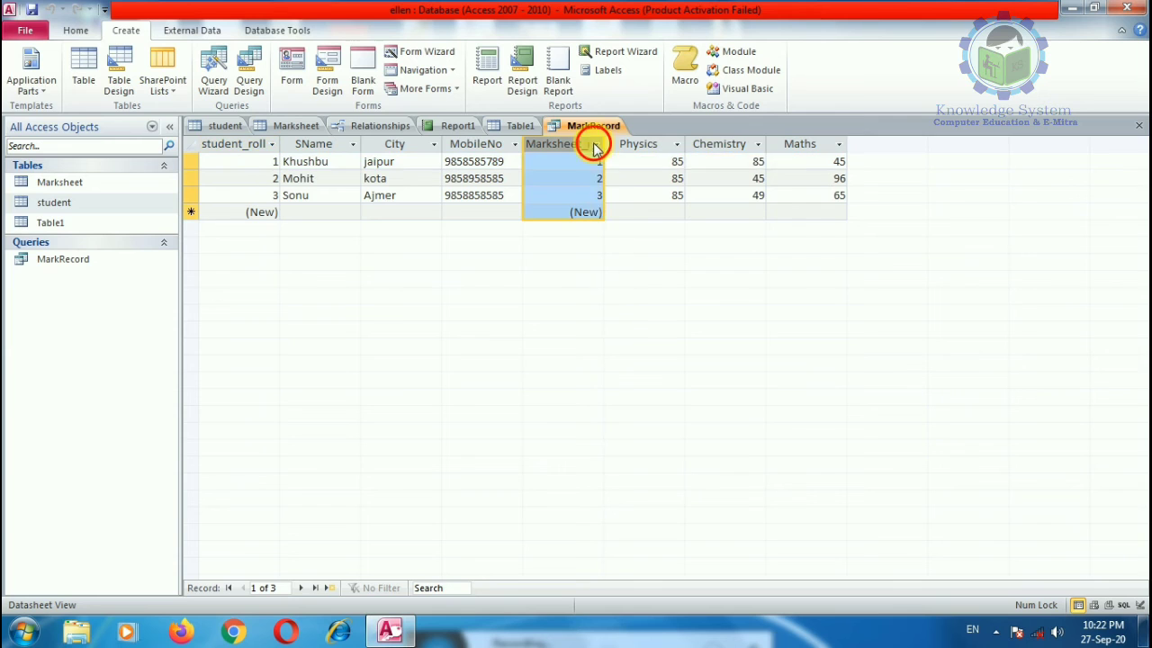
click(743, 395)
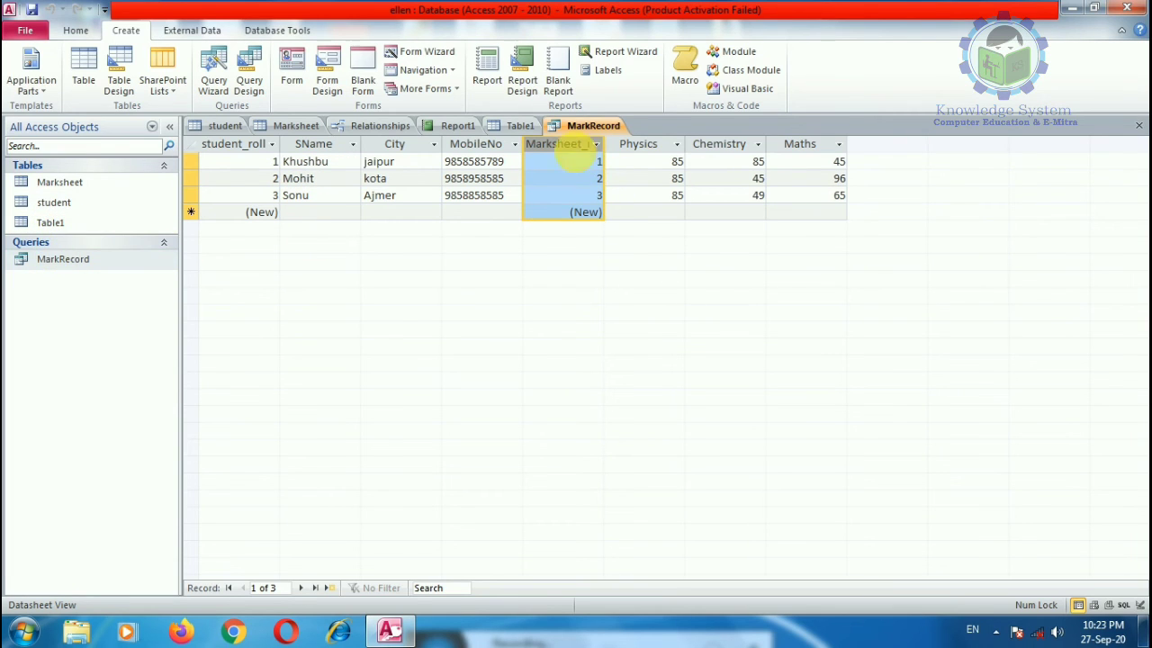
right_click(571, 143)
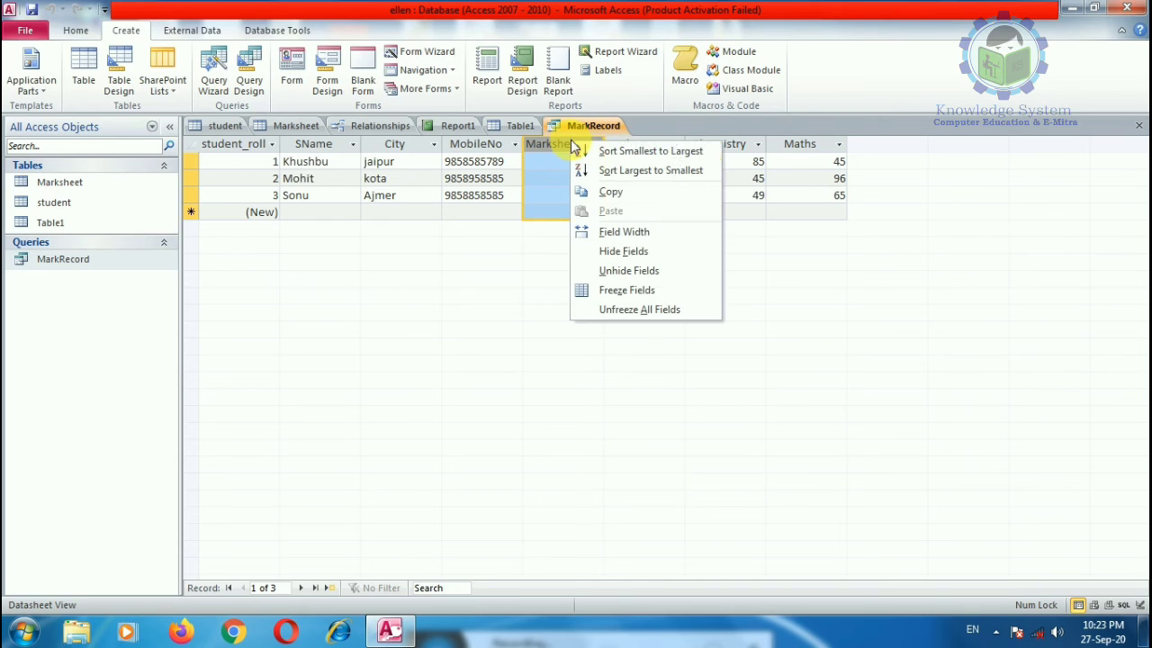
click(729, 191)
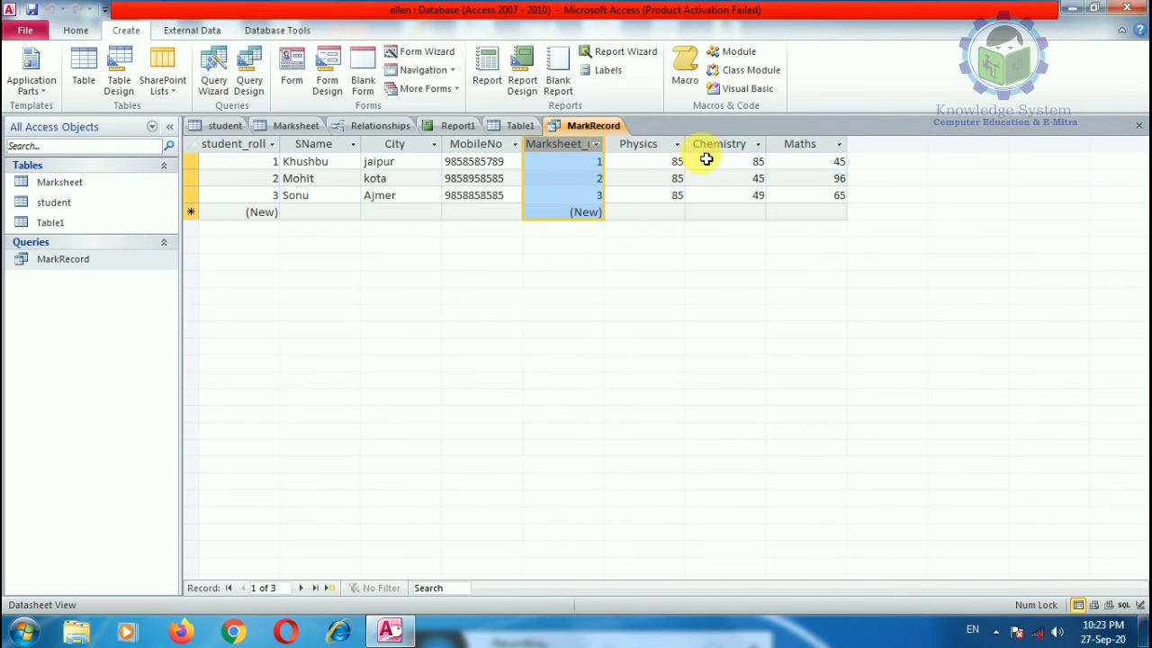
click(458, 125)
Step: Look through the Table1, Marksheet and student tabs, then return to the Relationships diagram
click(515, 126)
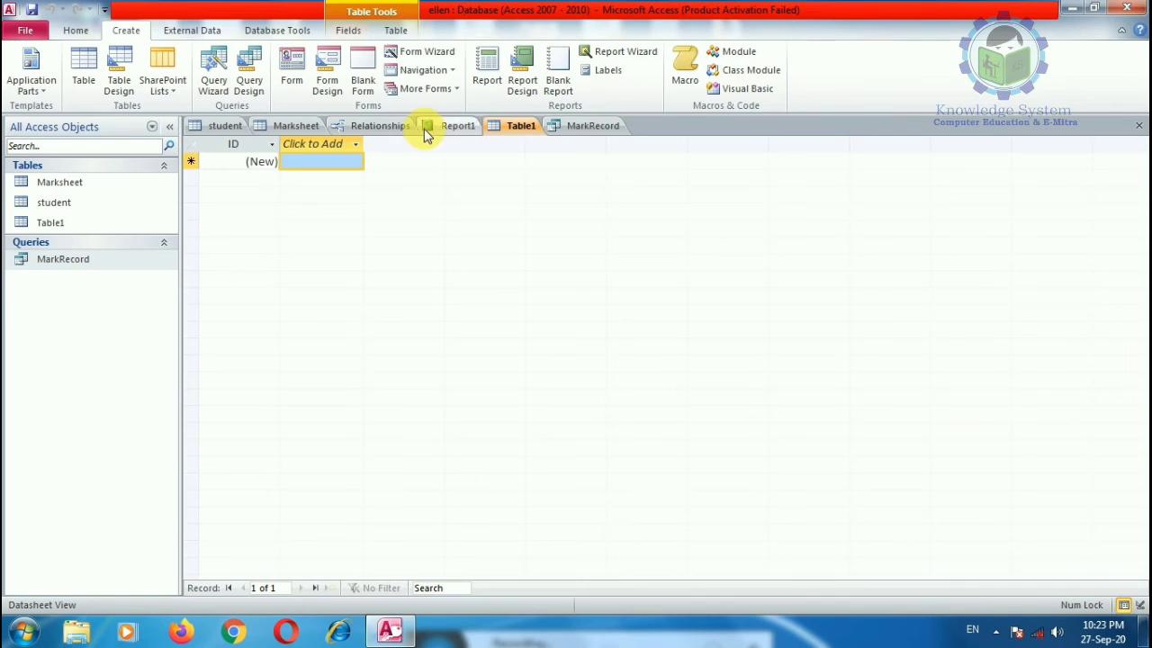
click(302, 125)
click(225, 126)
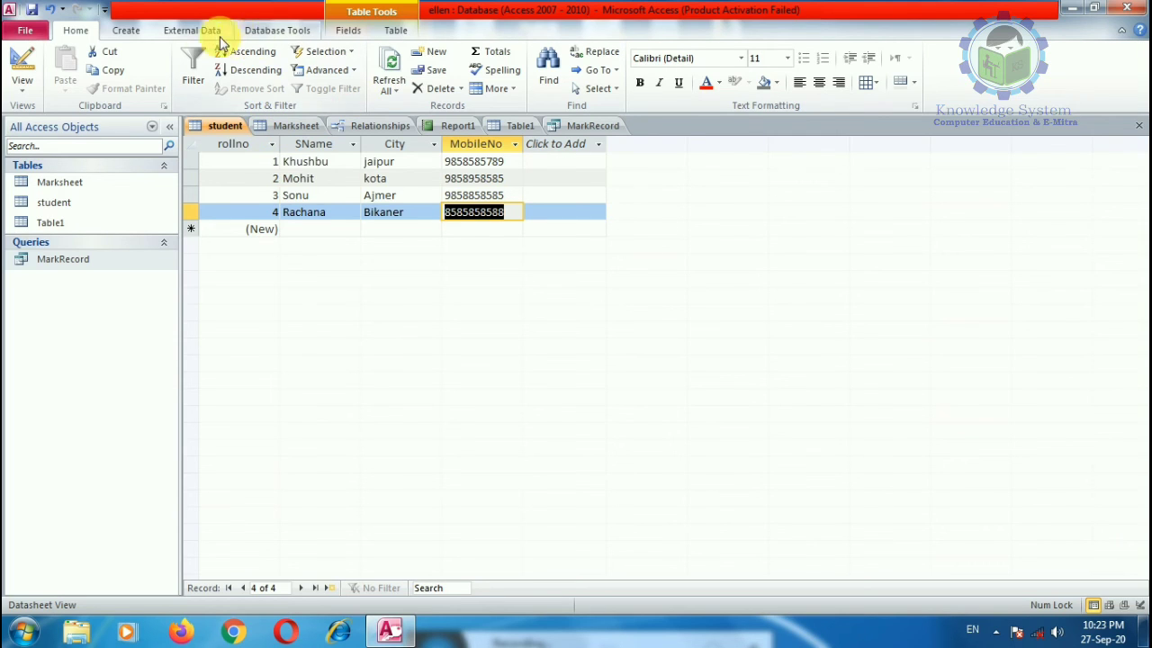
click(126, 30)
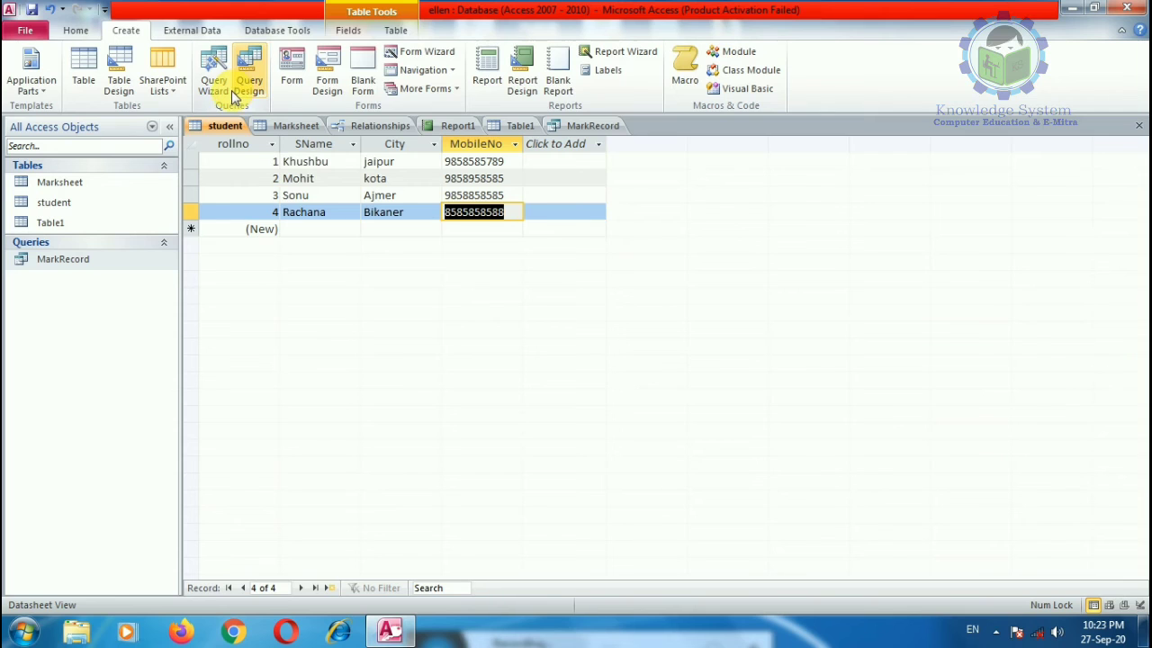
click(349, 31)
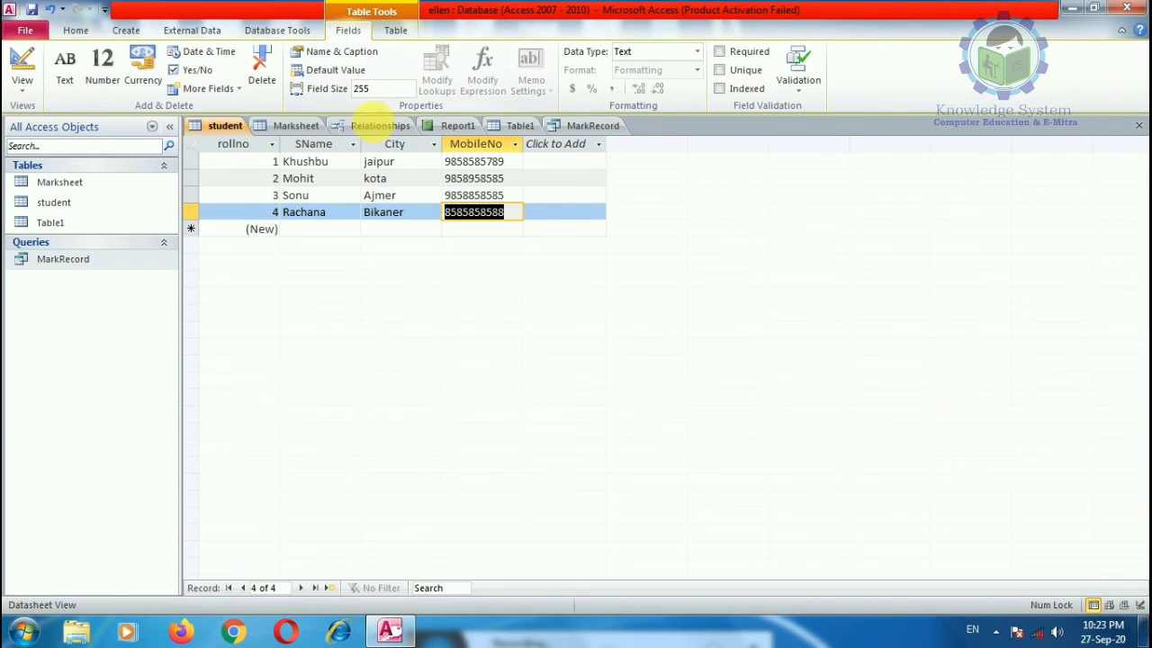
click(302, 126)
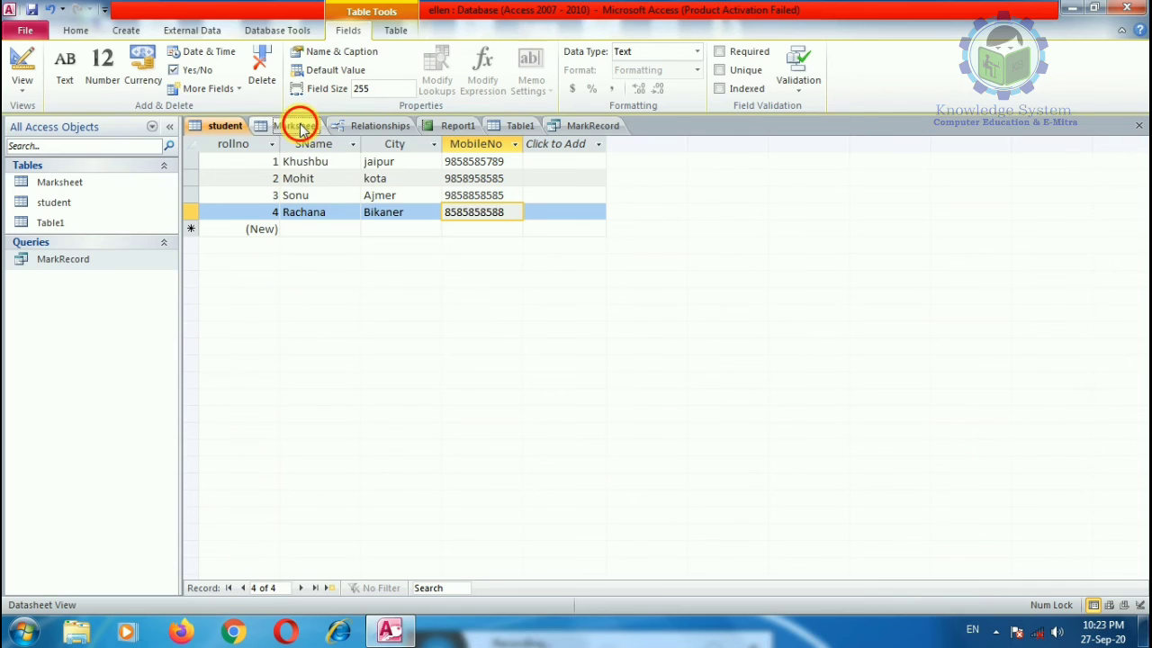
click(376, 126)
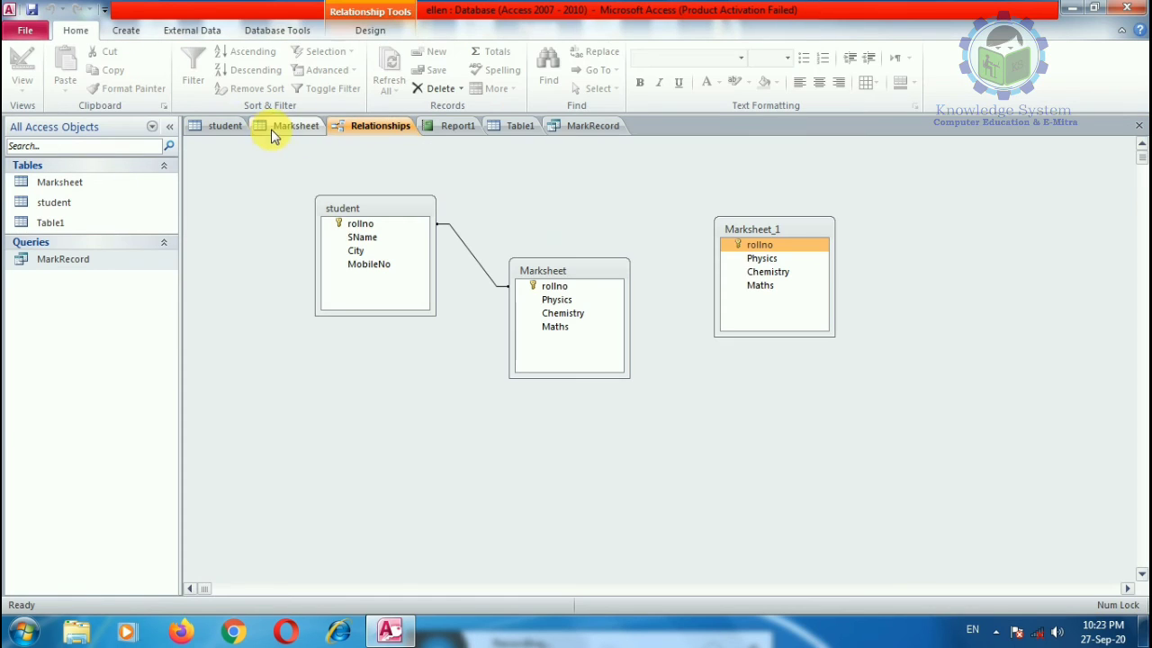
Step: Hide the duplicate Marksheet_1 table and drag student's City field onto Marksheet
right_click(754, 226)
click(810, 279)
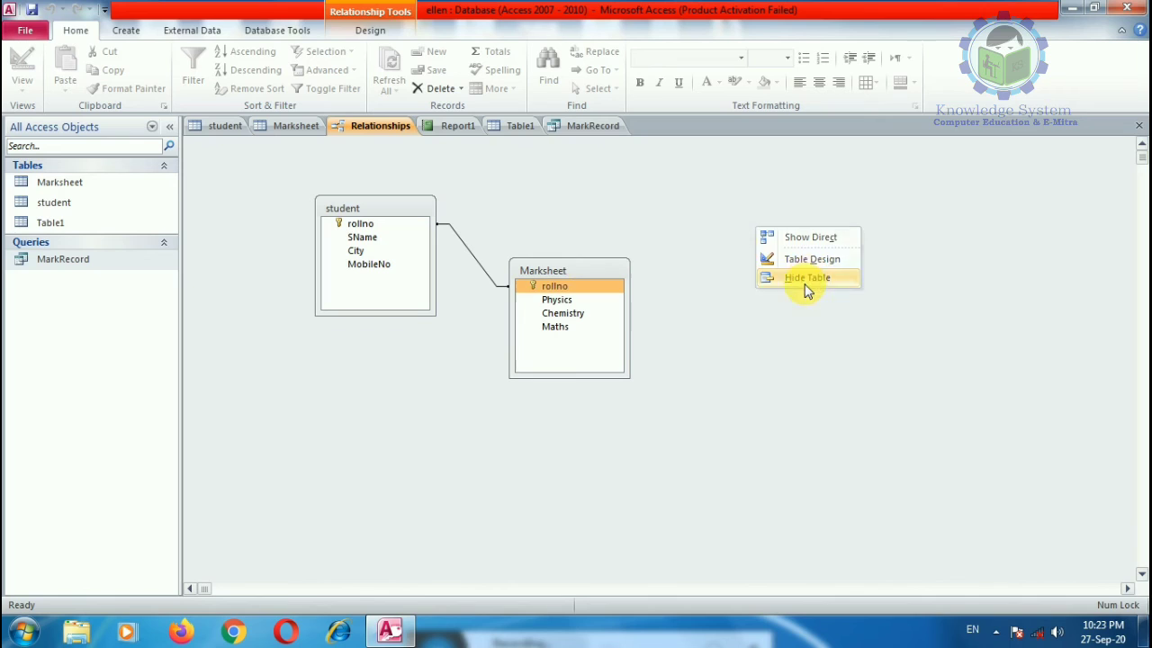
mouse_move(535, 288)
mouse_down()
mouse_move(334, 228)
mouse_move(543, 288)
mouse_up()
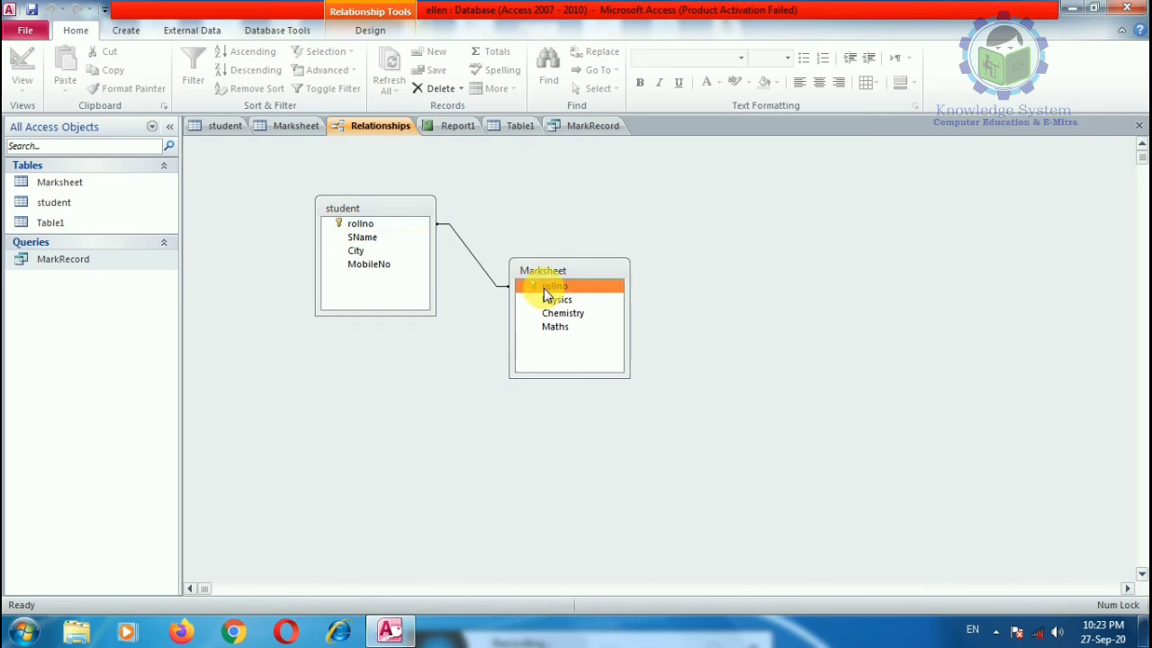
drag(353, 252, 556, 312)
Step: Attempt an SName-to-Physics relationship, dismiss the field error, cancel, and move Marksheet up-right
click(510, 361)
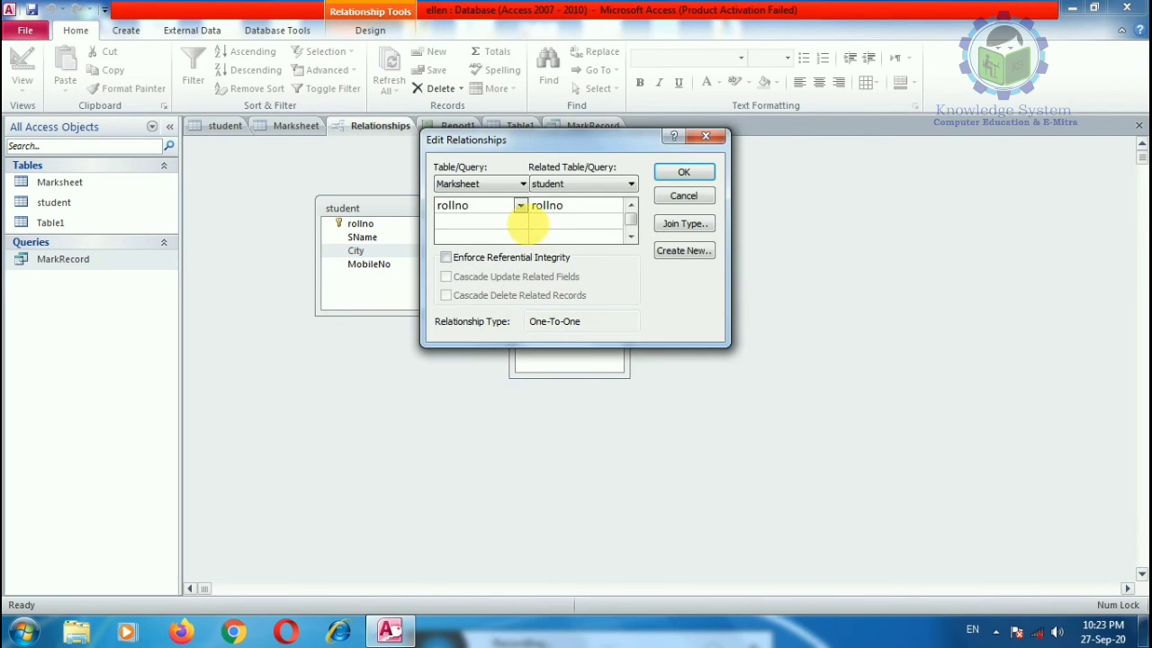
click(520, 207)
click(520, 207)
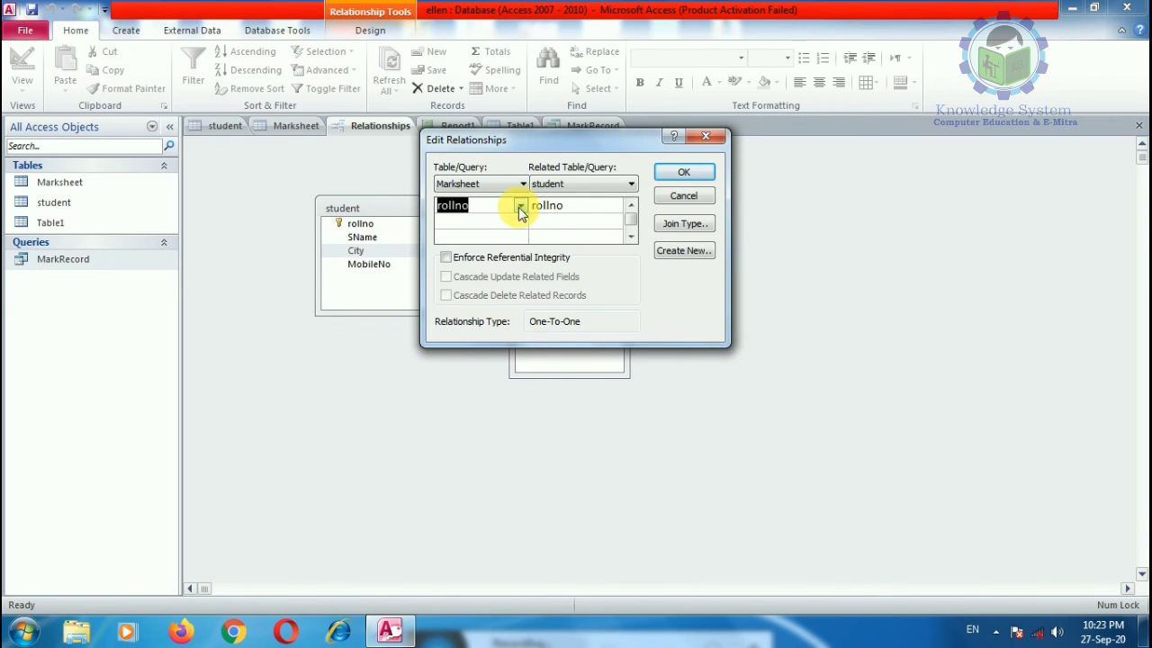
click(520, 207)
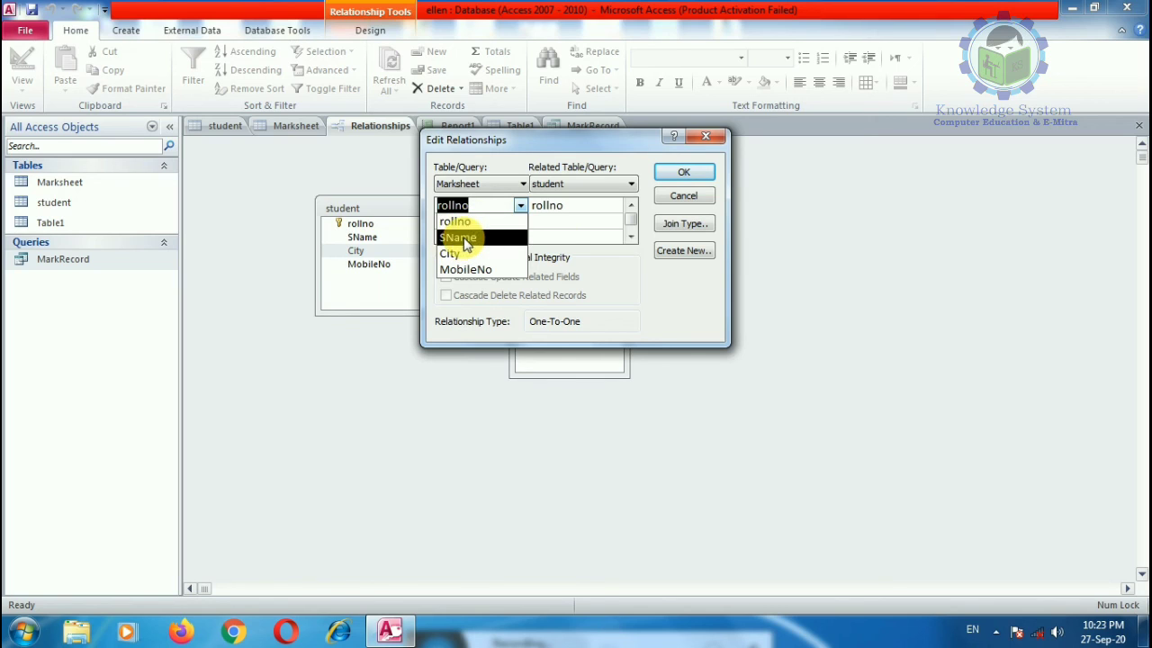
click(461, 238)
click(621, 208)
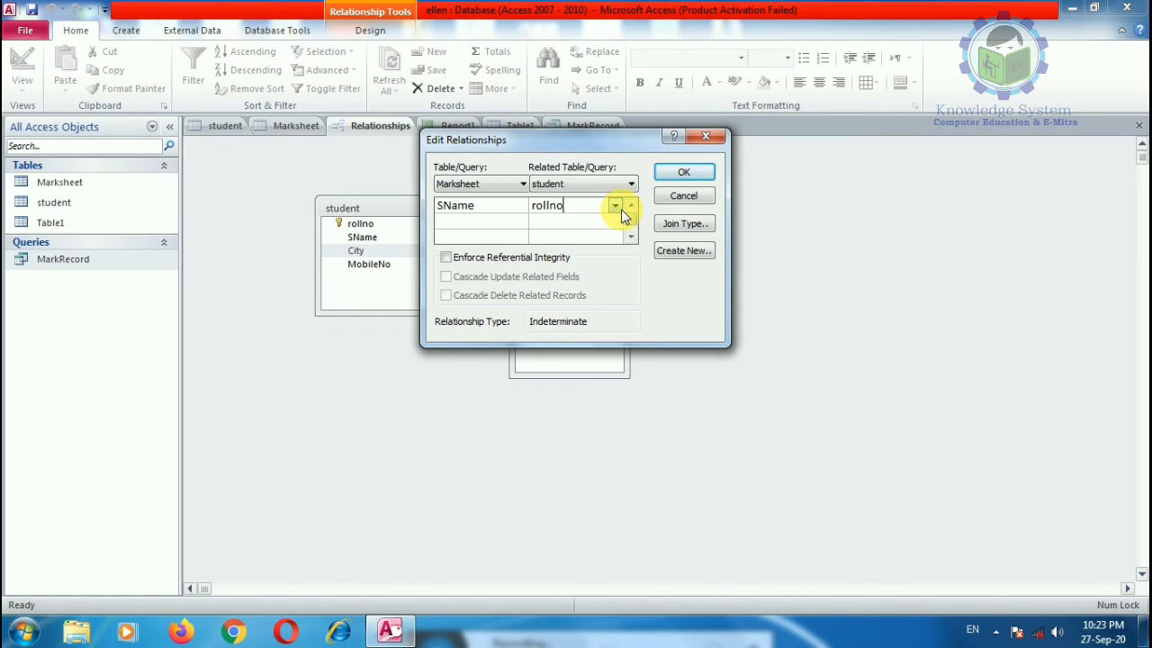
click(615, 206)
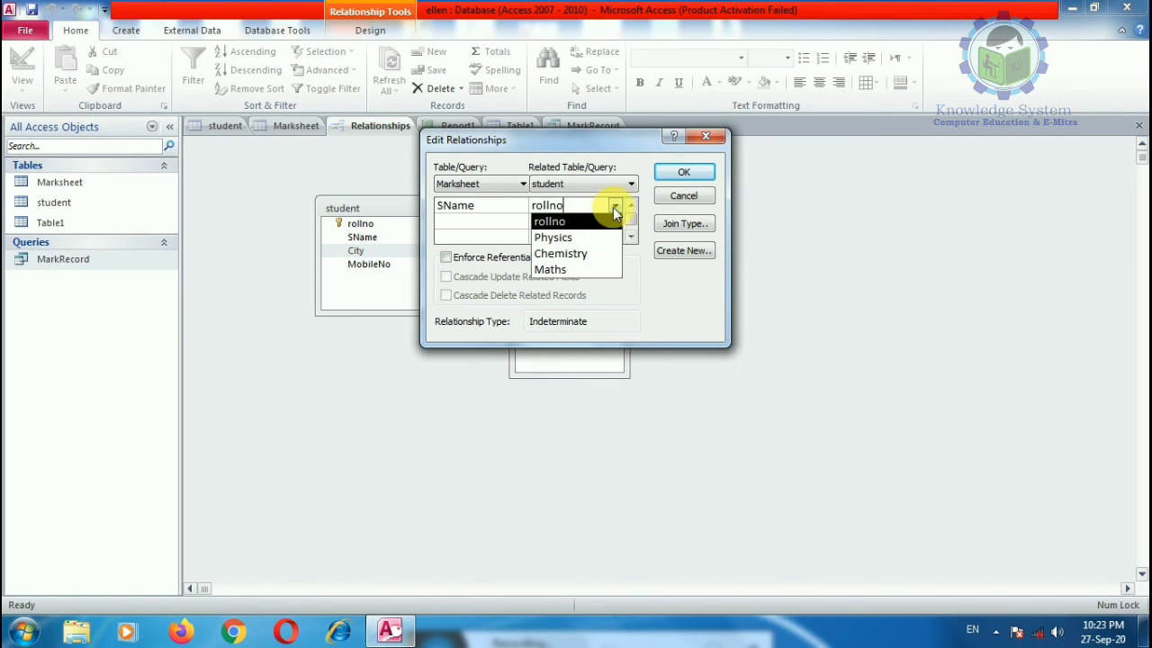
click(558, 236)
click(684, 172)
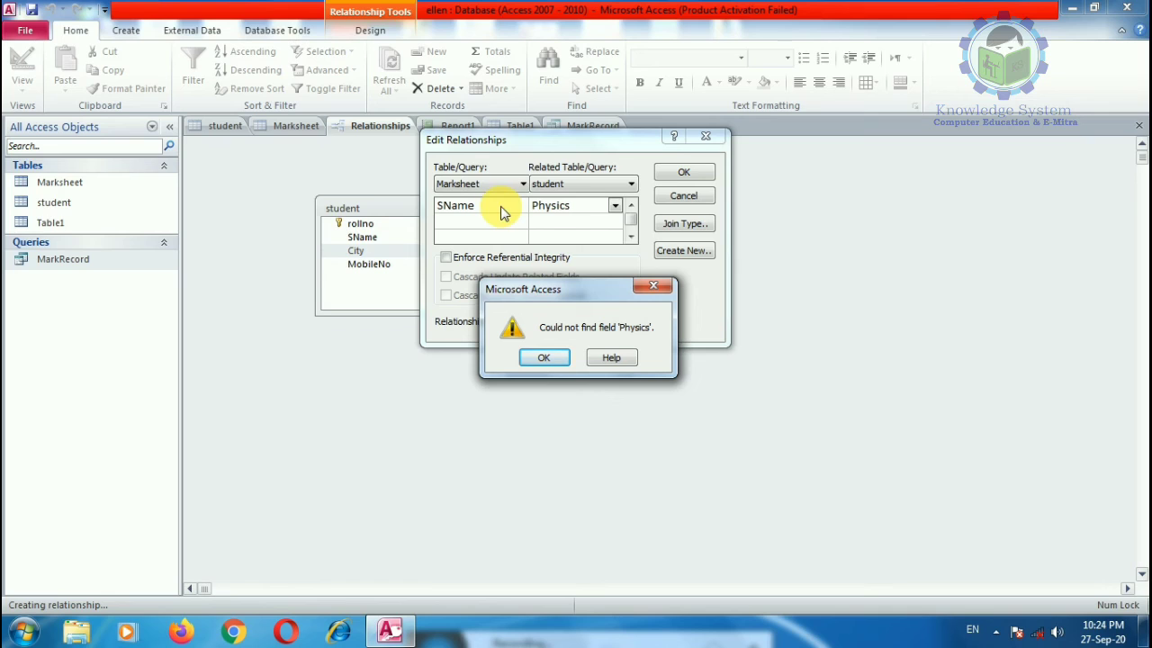
click(551, 360)
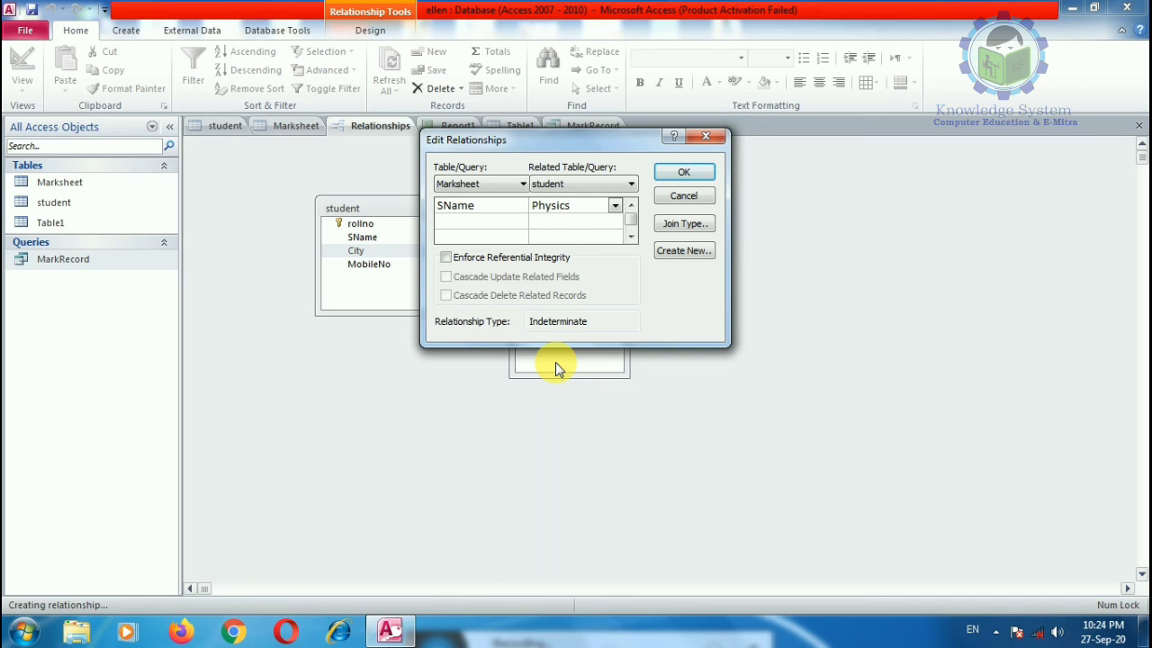
click(693, 196)
click(608, 281)
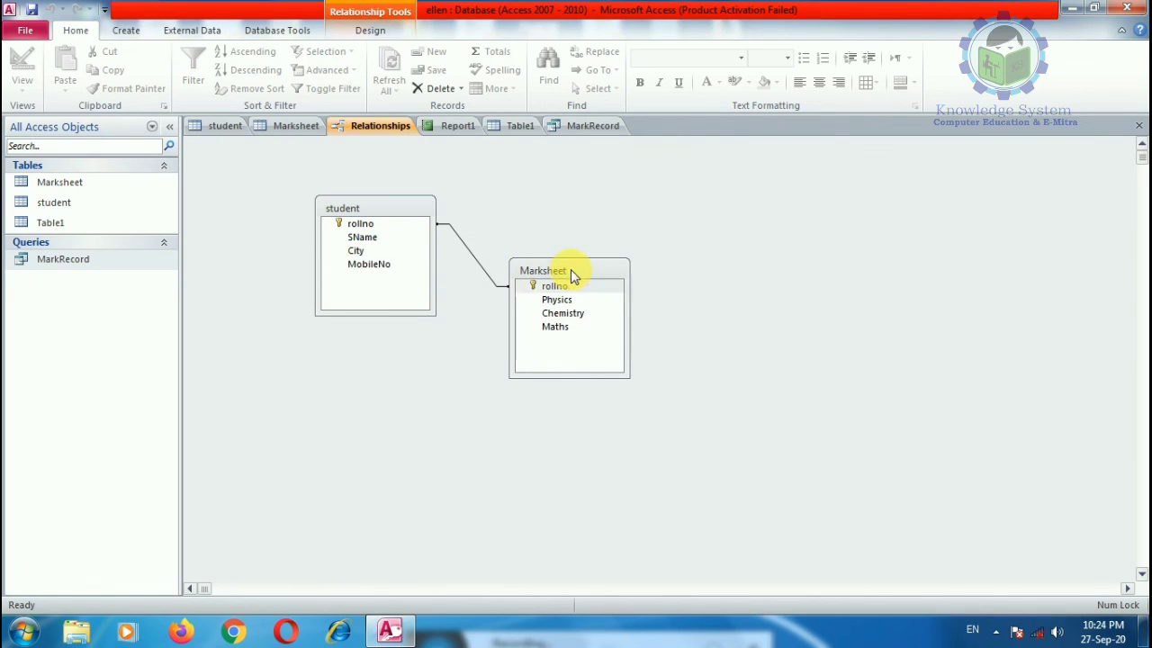
drag(571, 272, 609, 189)
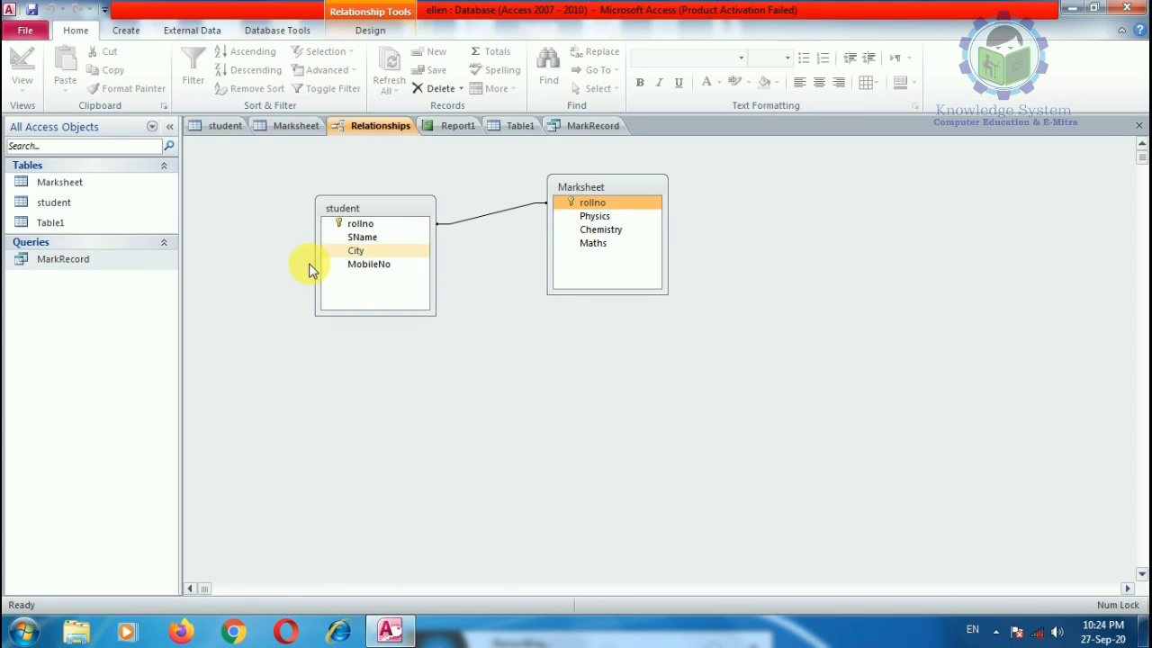
Step: Create a detail MarkRecord Query containing all fields of the MarkRecord query
click(63, 260)
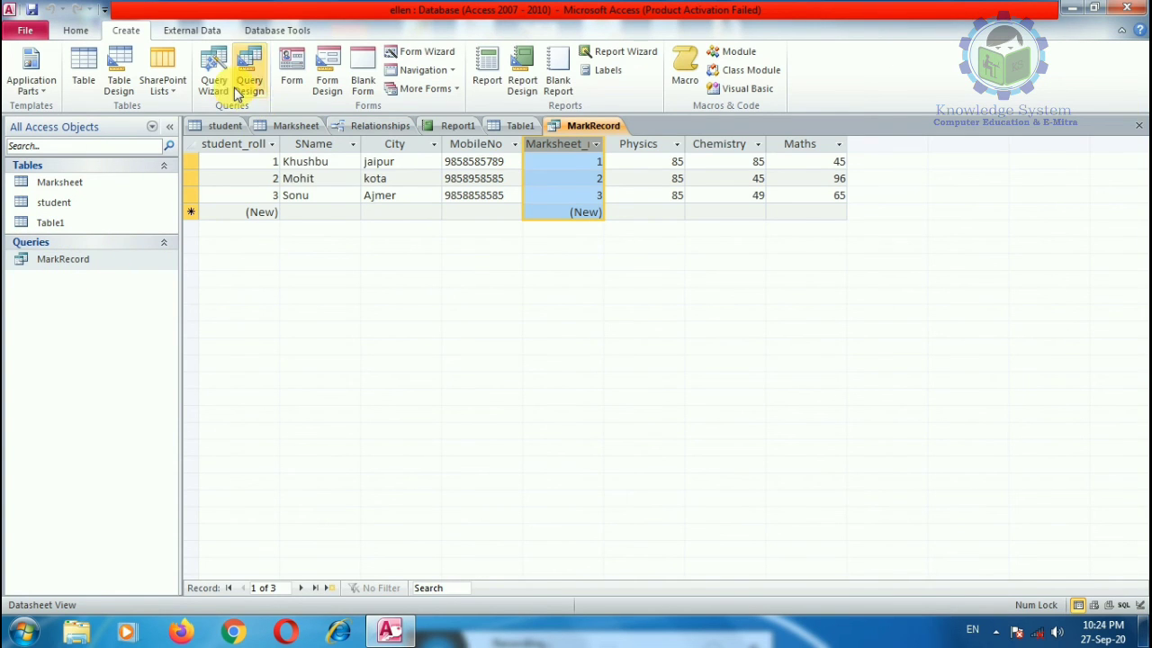
click(214, 64)
click(645, 398)
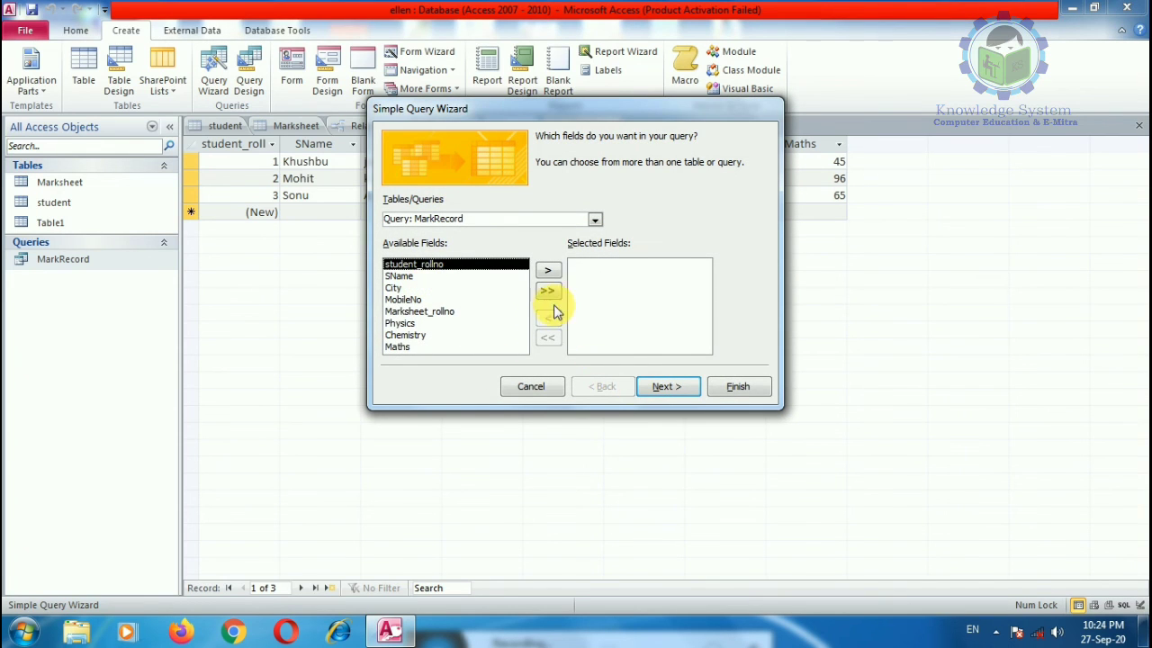
click(548, 291)
click(664, 388)
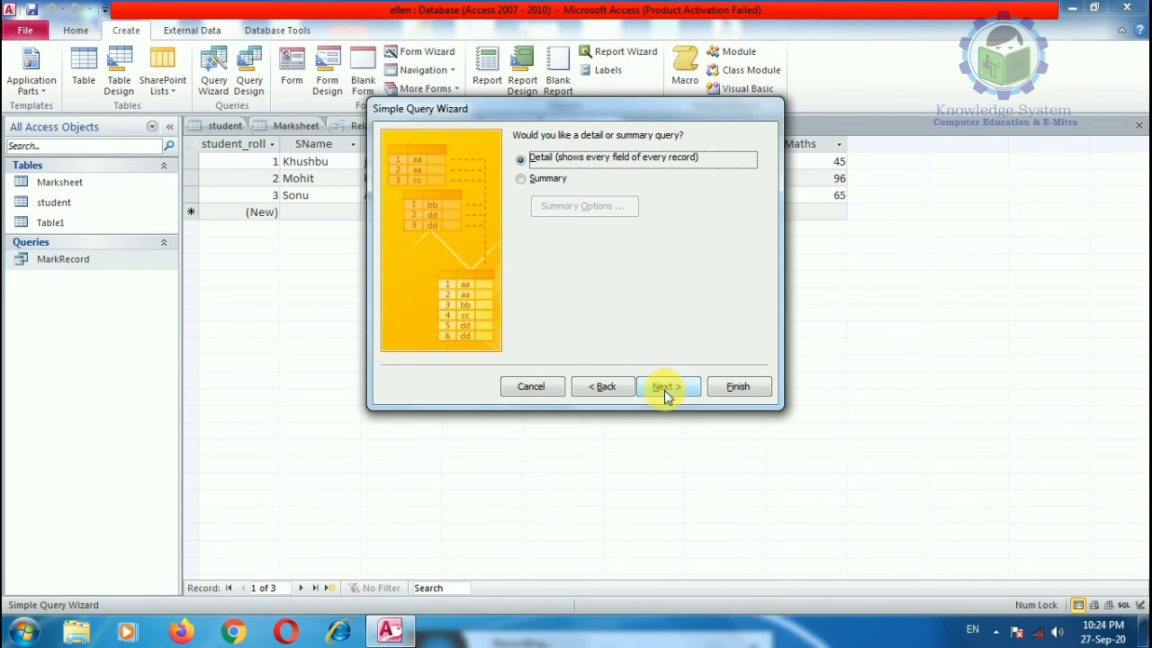
click(666, 388)
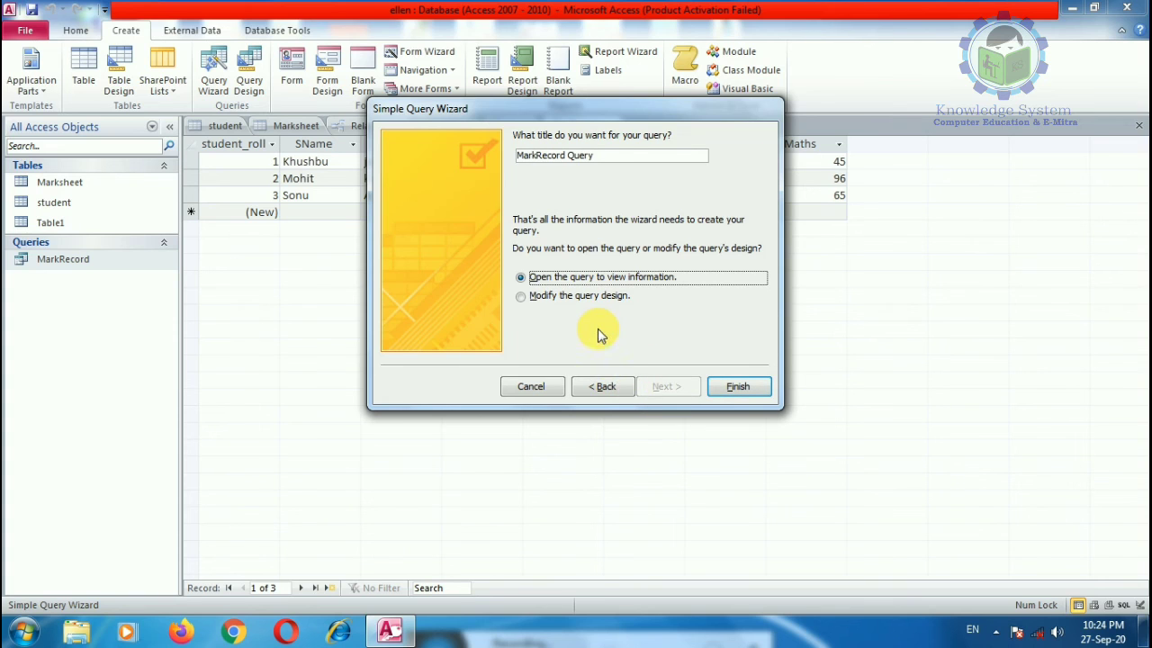
click(738, 386)
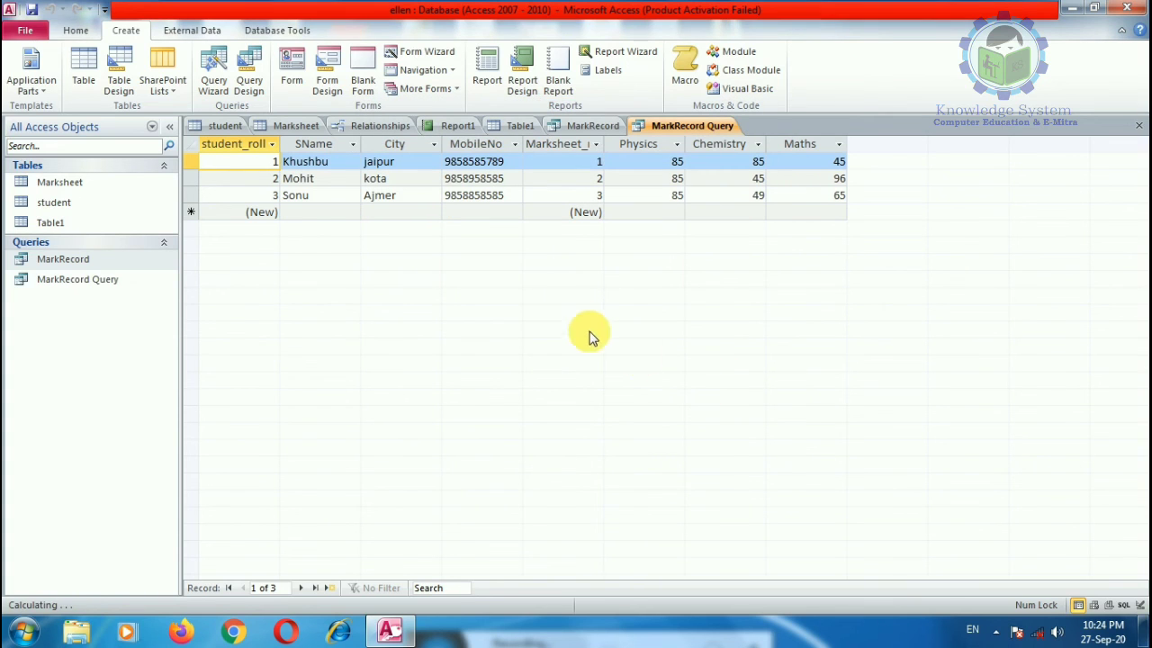
Step: Reopen MarkRecord Query, then bring the MarkRecord datasheet back to front and open its context menu
double_click(78, 260)
double_click(93, 280)
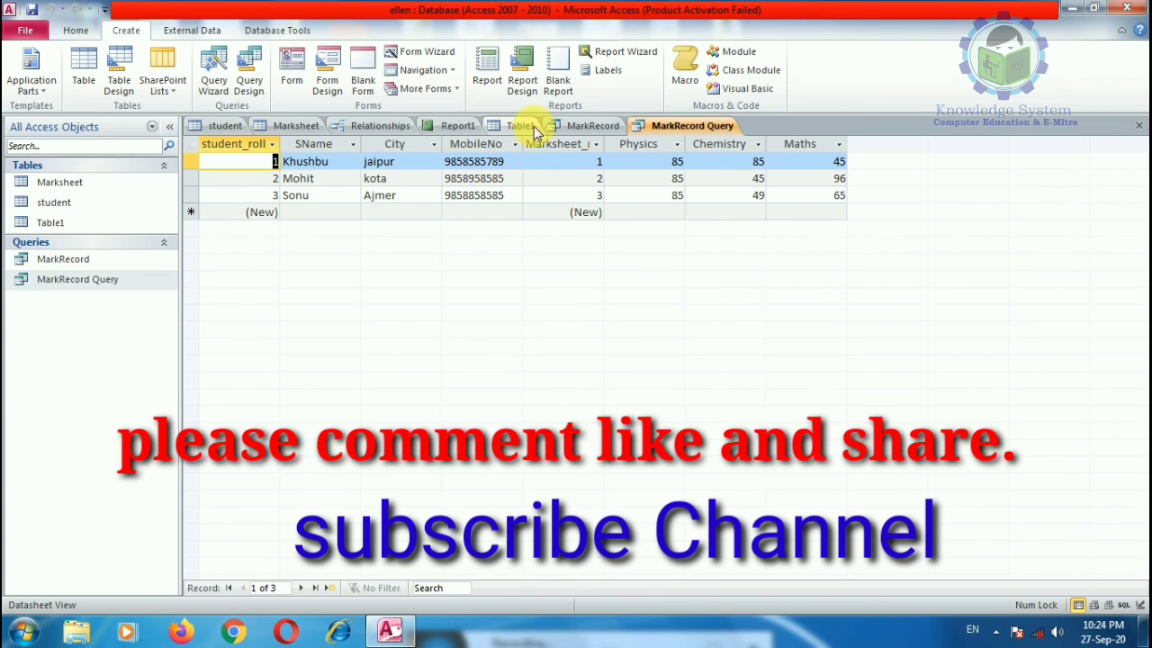
double_click(54, 259)
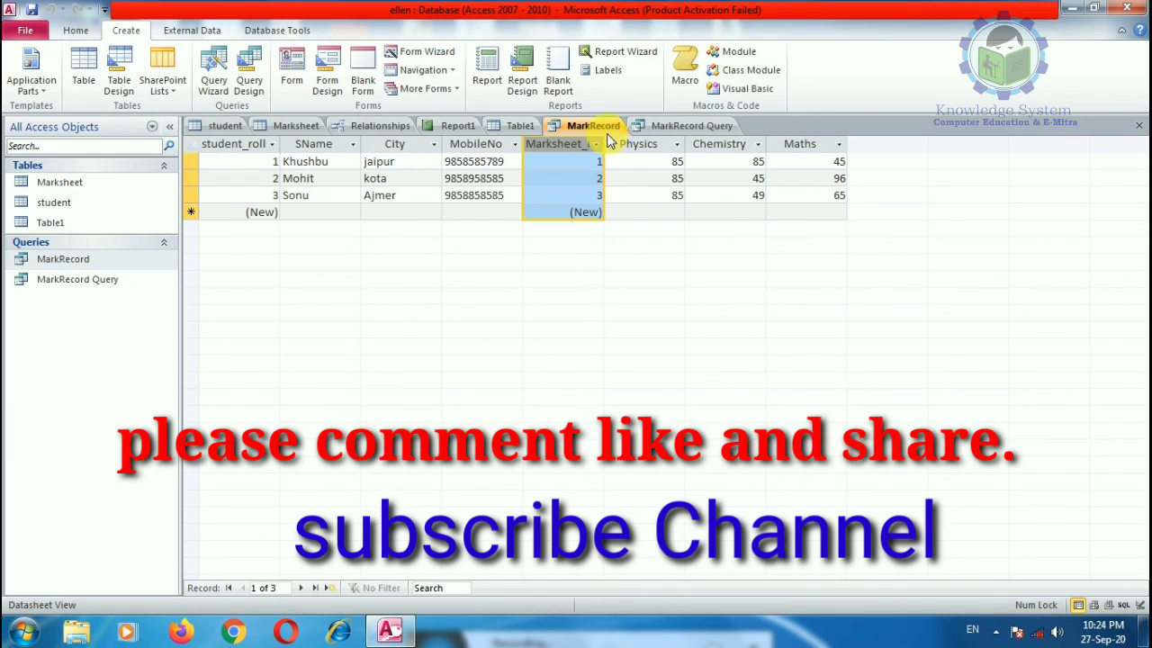
right_click(564, 147)
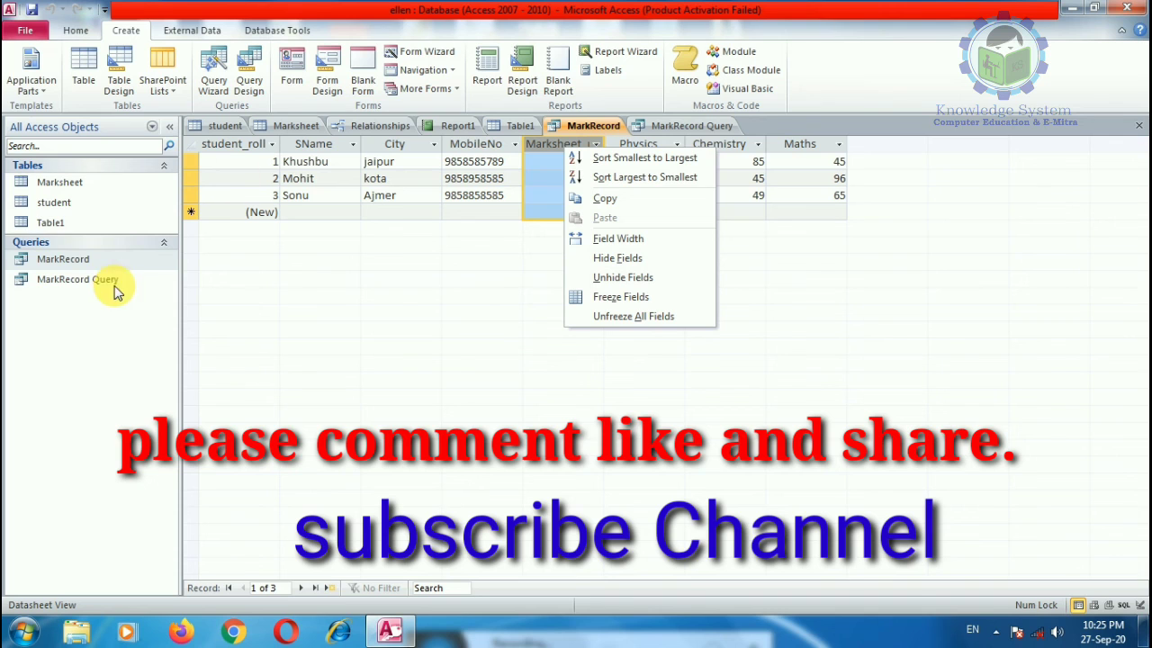
click(54, 224)
right_click(72, 260)
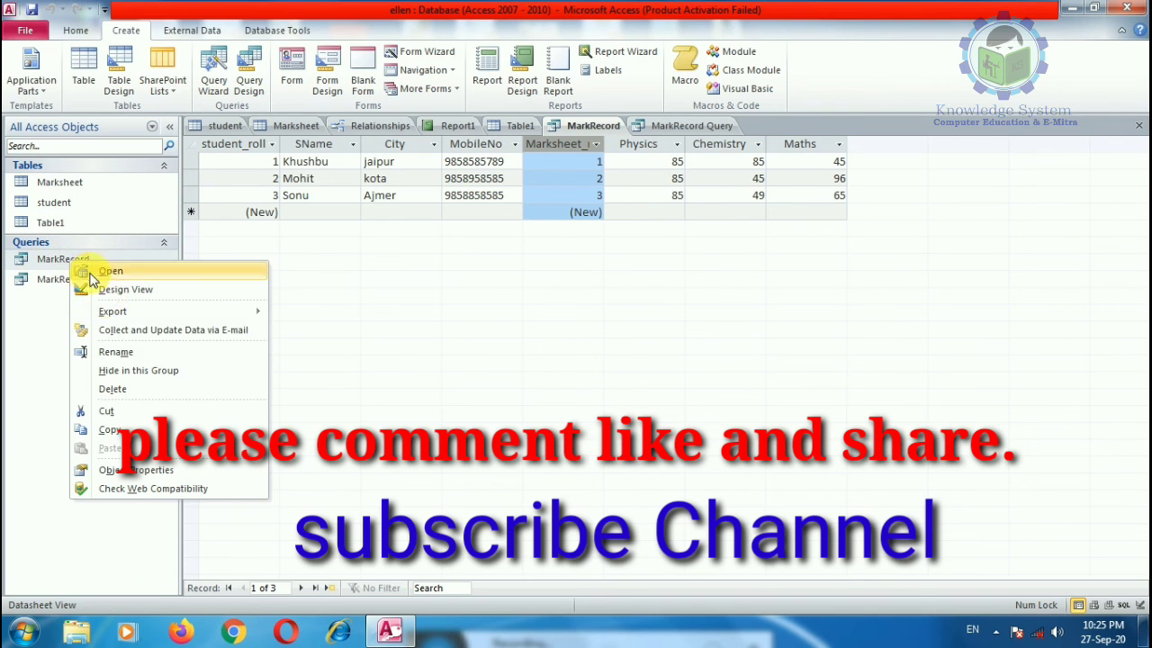